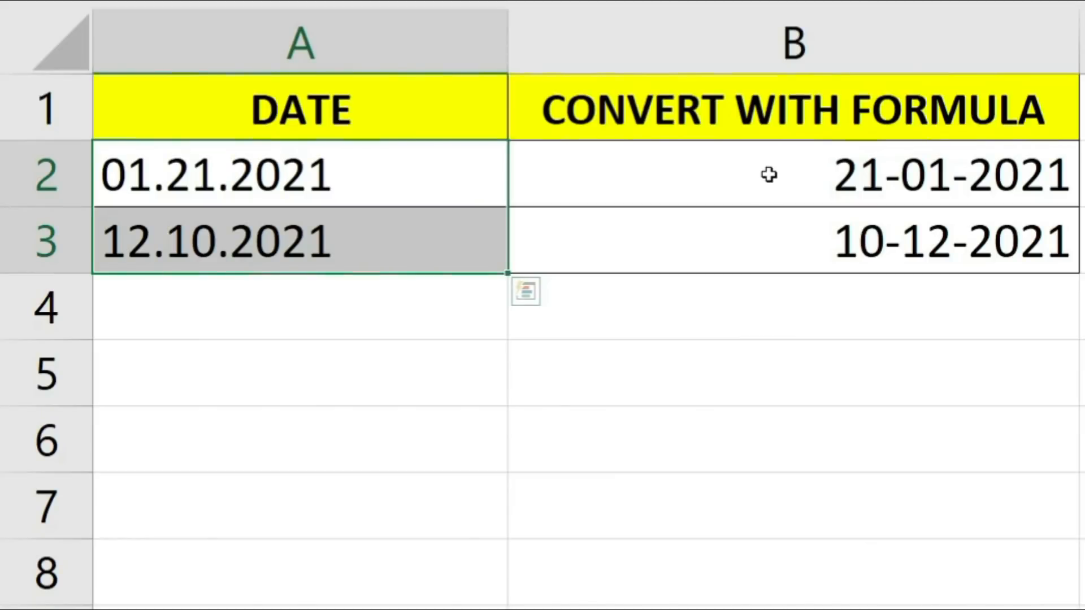
Enter the date 10.10.2021 in cell A4 below the existing dates.
left_click_drag(419, 232, 430, 263)
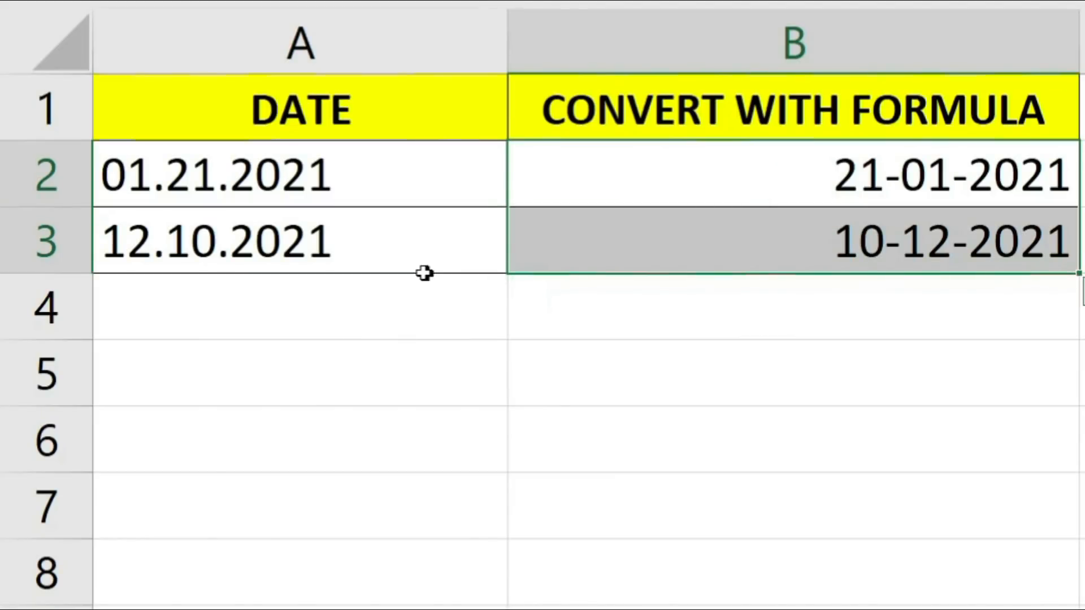
left_click(288, 300)
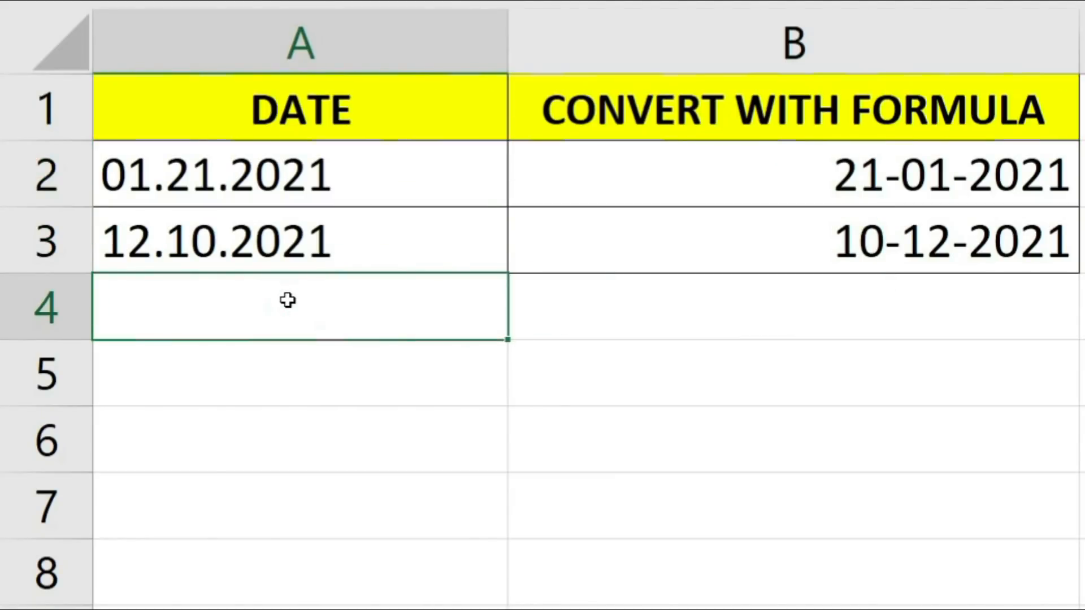
type("10.10")
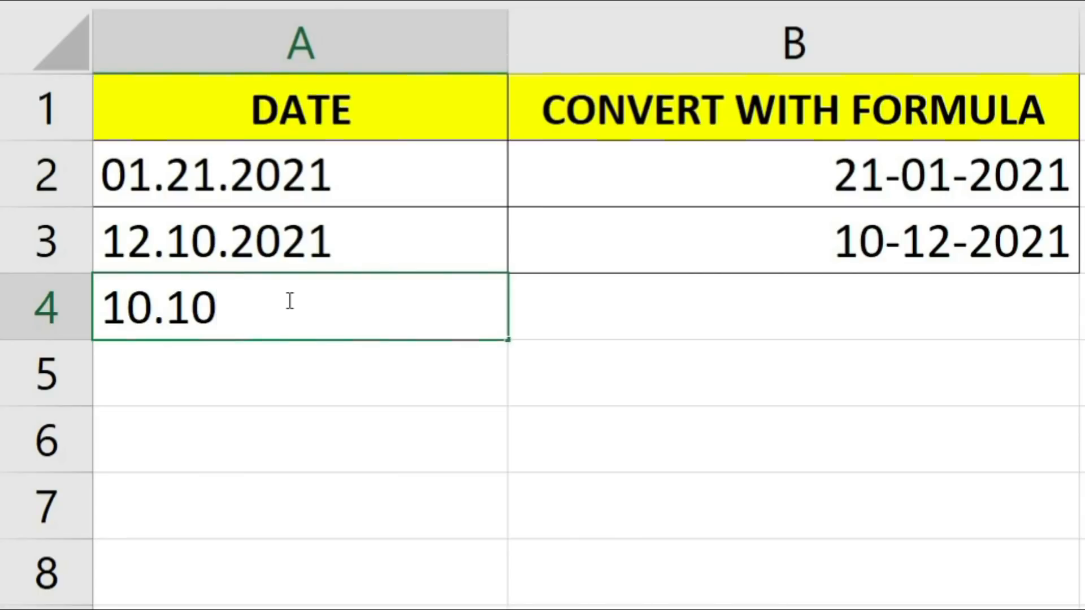
type(".2021")
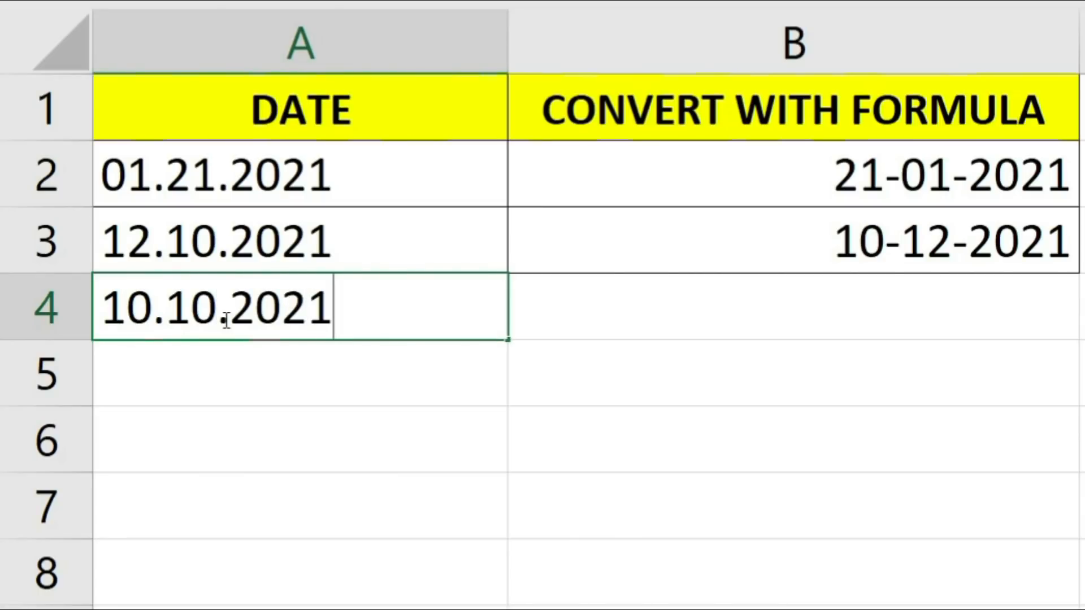
key("Return")
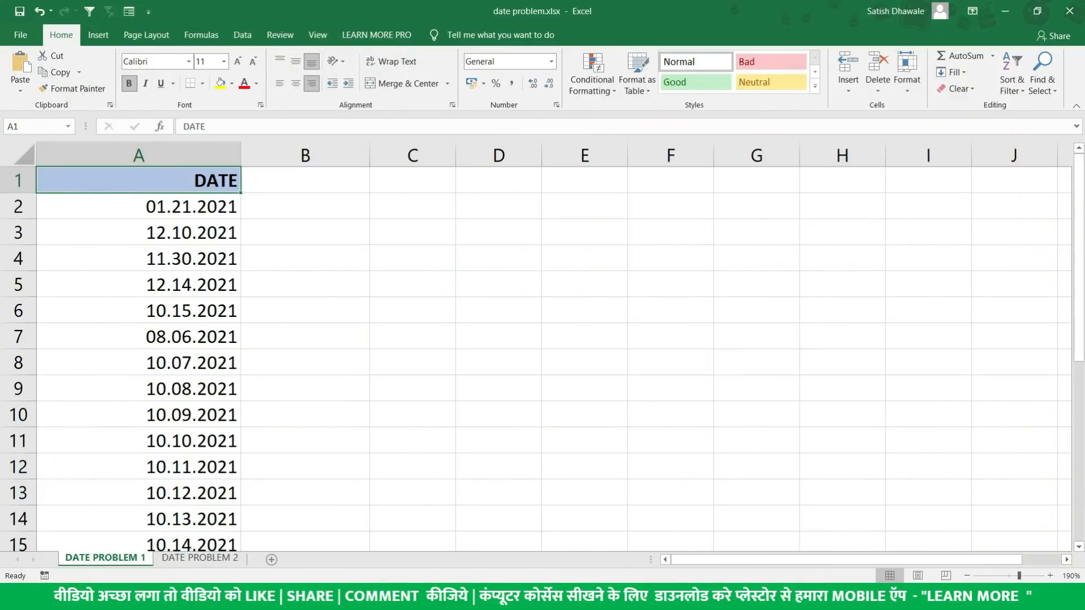
Enter the dot-separated date 01.10.2021 in cell B2 beside the first date of the DATE column.
key("Down")
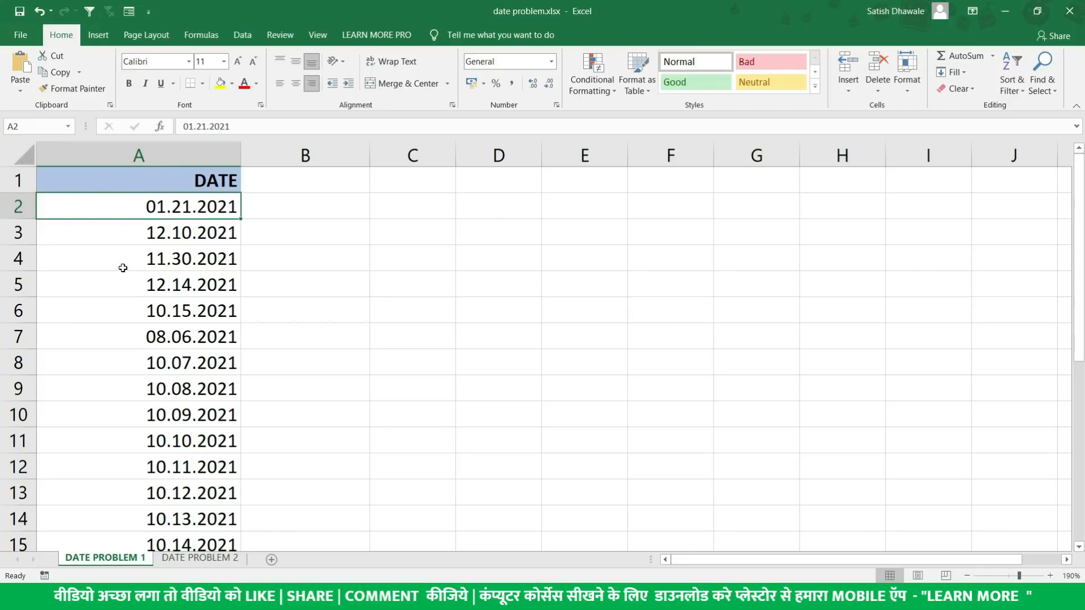
left_click(118, 156)
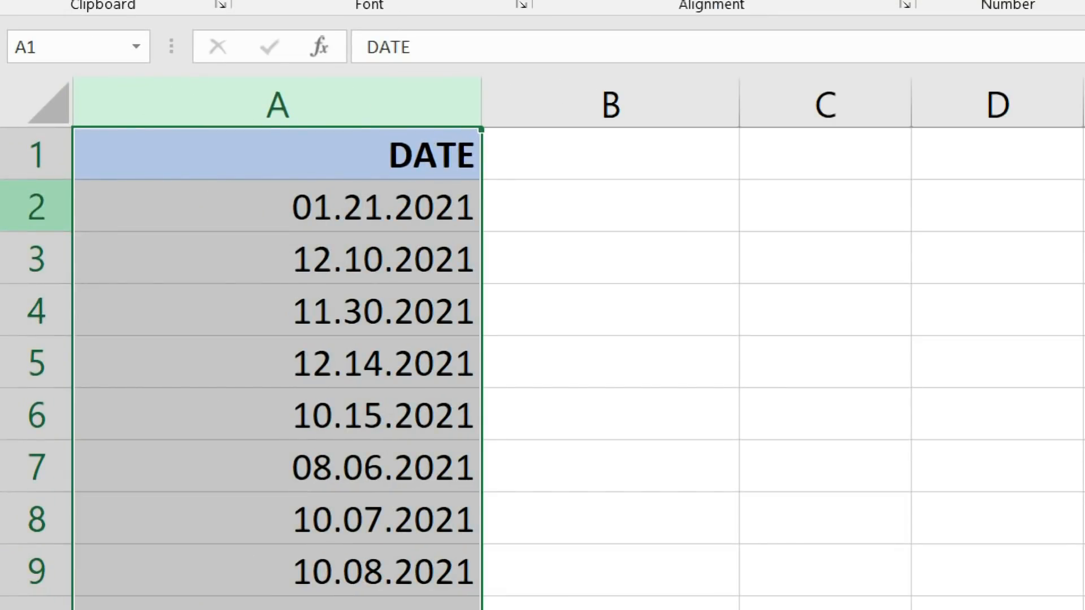
left_click(86, 202)
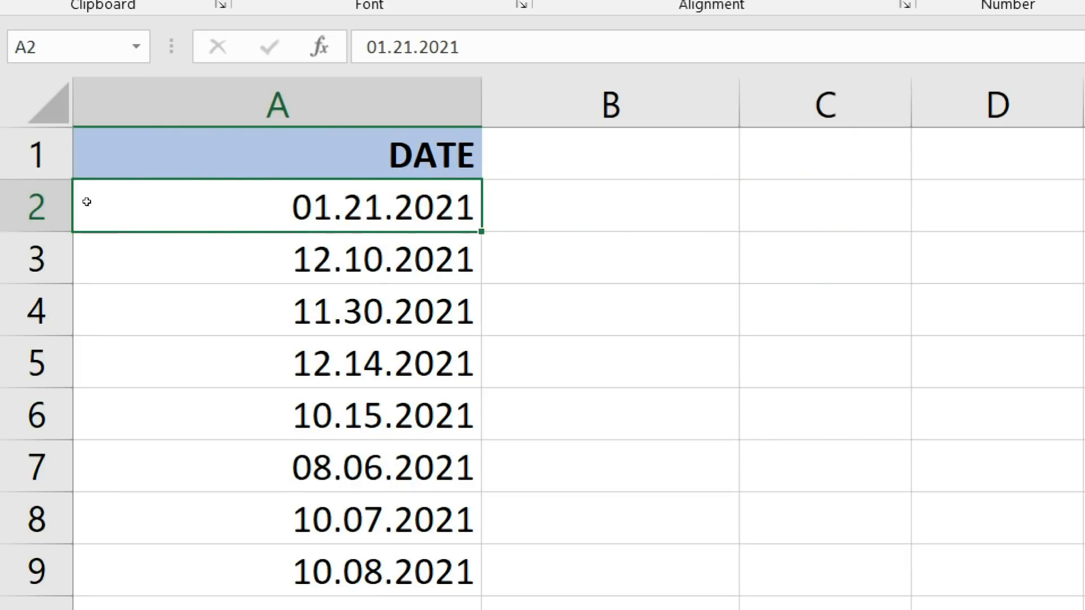
key("Right")
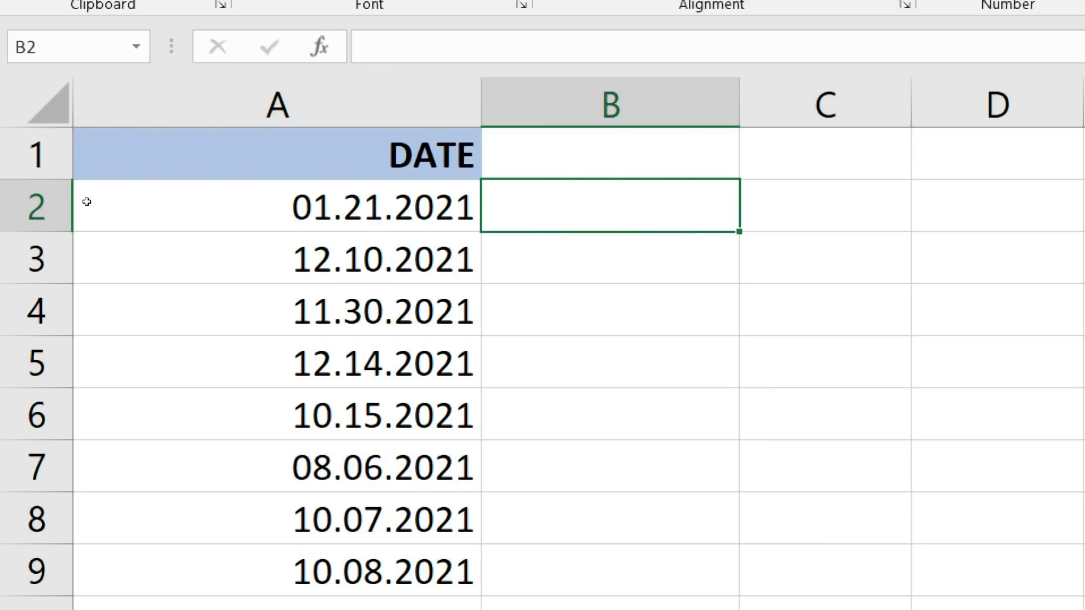
type("01")
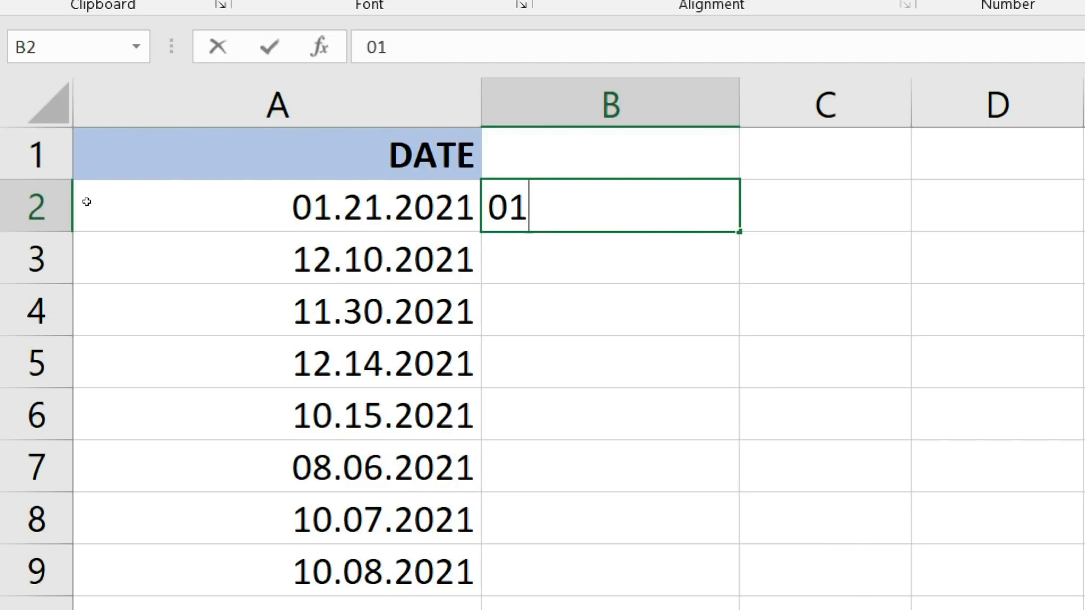
type(".1")
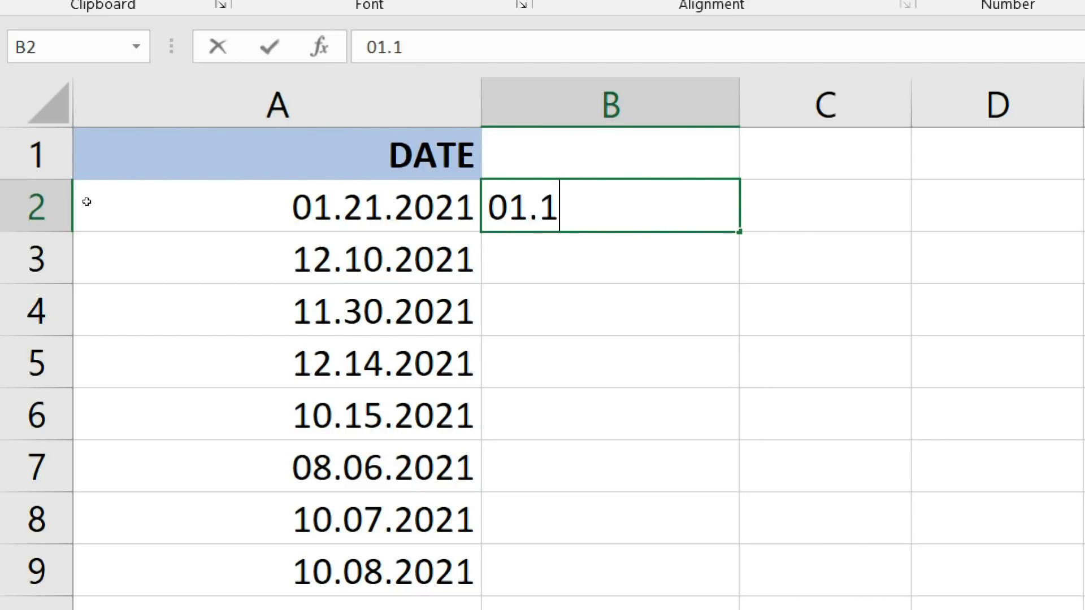
type("0.2021")
key("Return")
Enter the hyphen-separated date 01-10-2021 in cell B3.
type("01-")
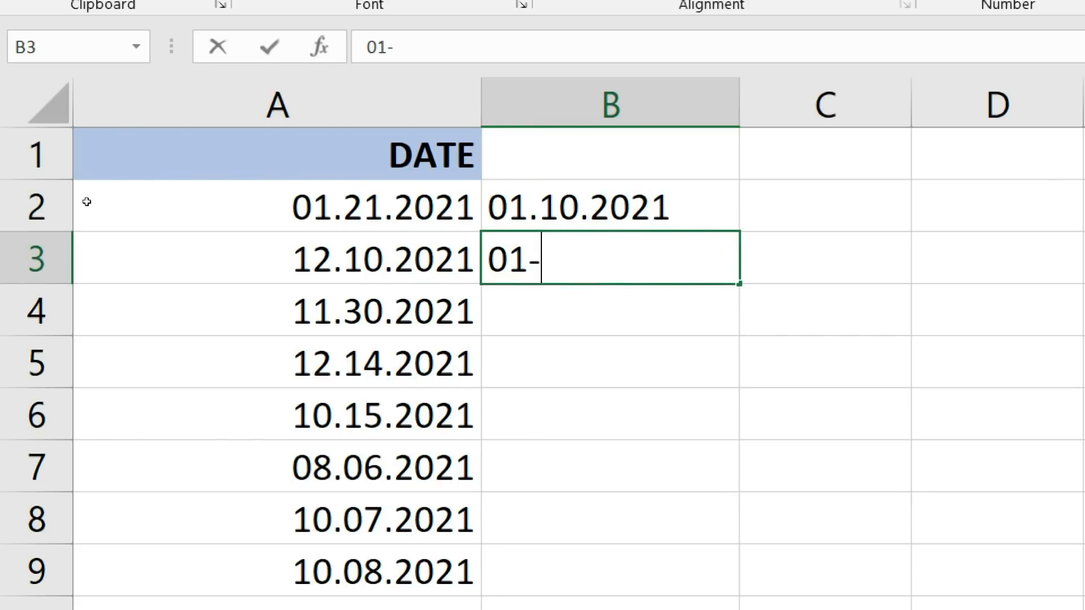
type("10")
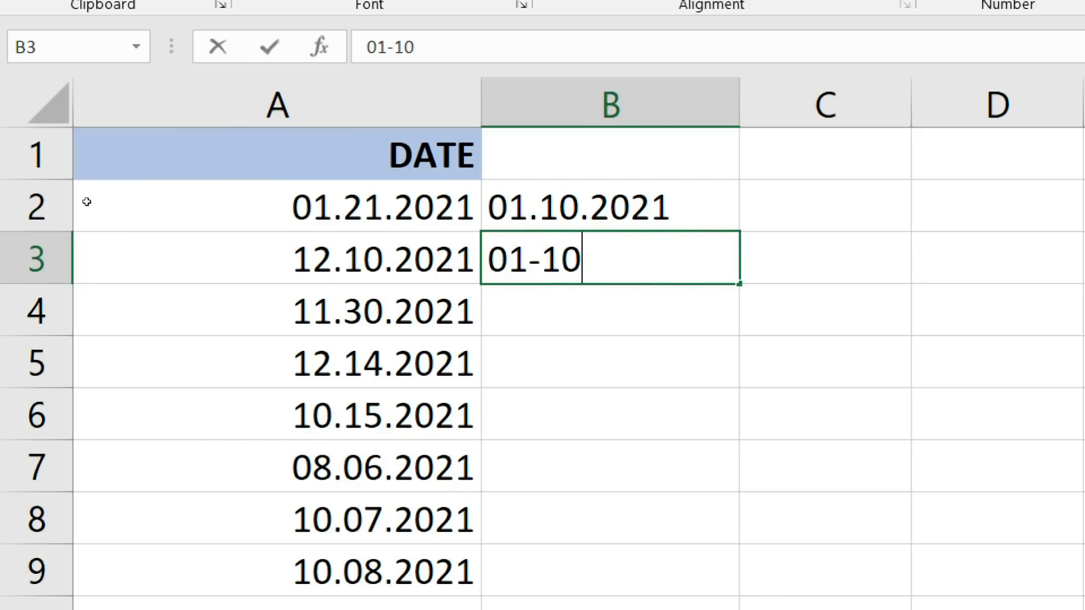
type("-2021")
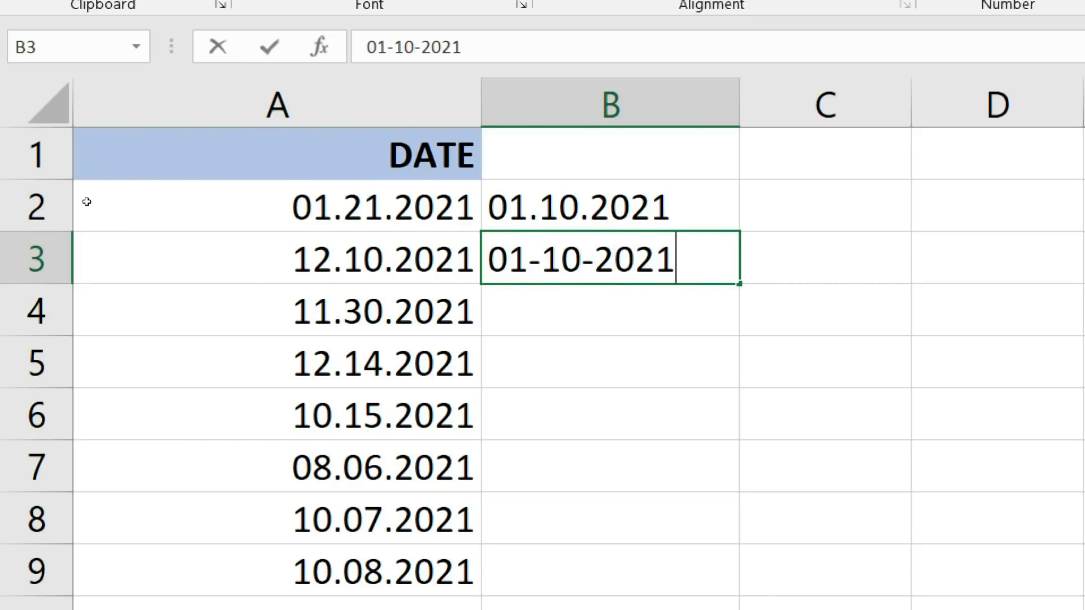
key("Return")
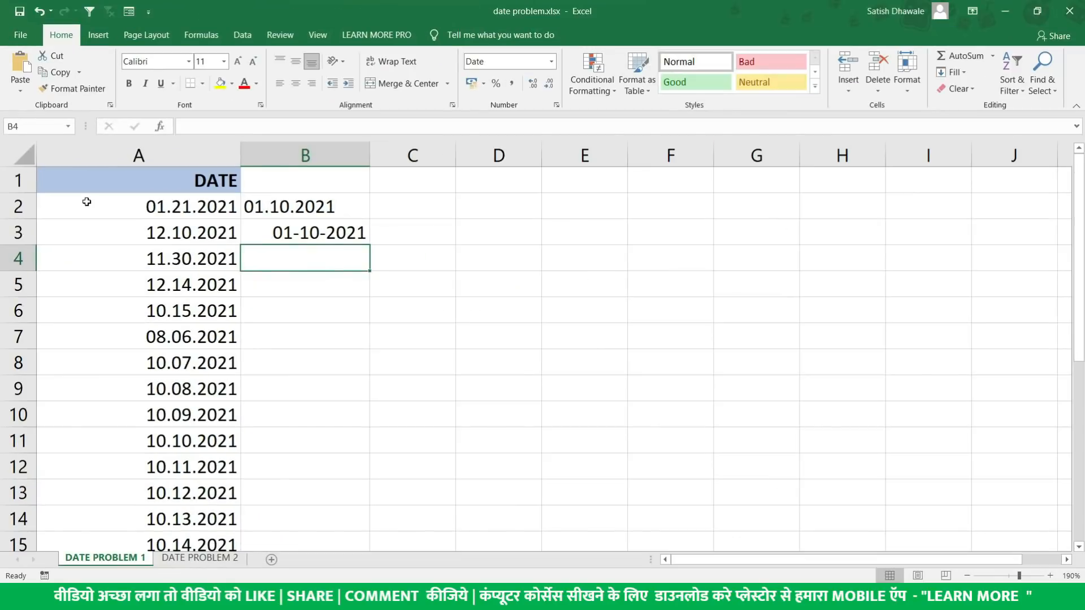
Widen column B and check the alignment and number format of the entries in B2 and B3.
left_click_drag(373, 152, 440, 153)
left_click(365, 229)
left_click(324, 210)
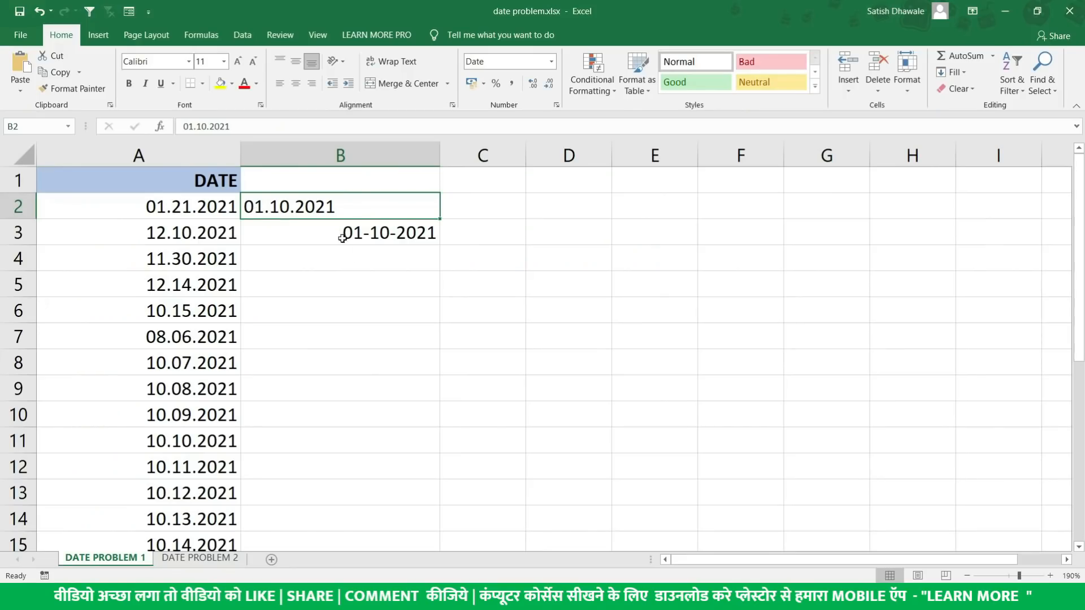
left_click(504, 264)
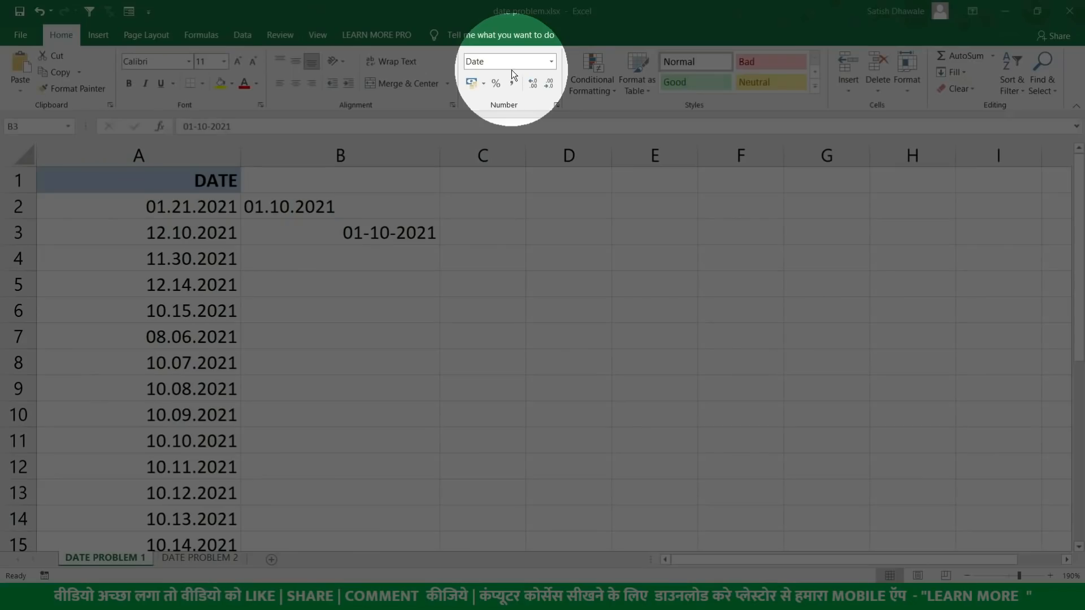
Apply the Number format to the dot-separated date in cell B2.
left_click(320, 207)
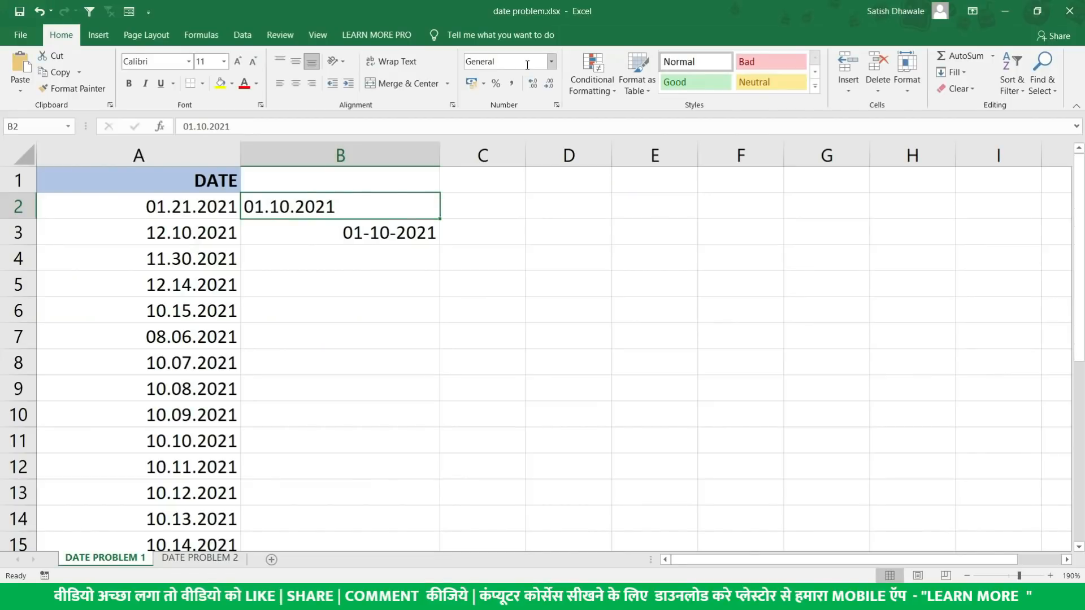
left_click(549, 62)
left_click(530, 117)
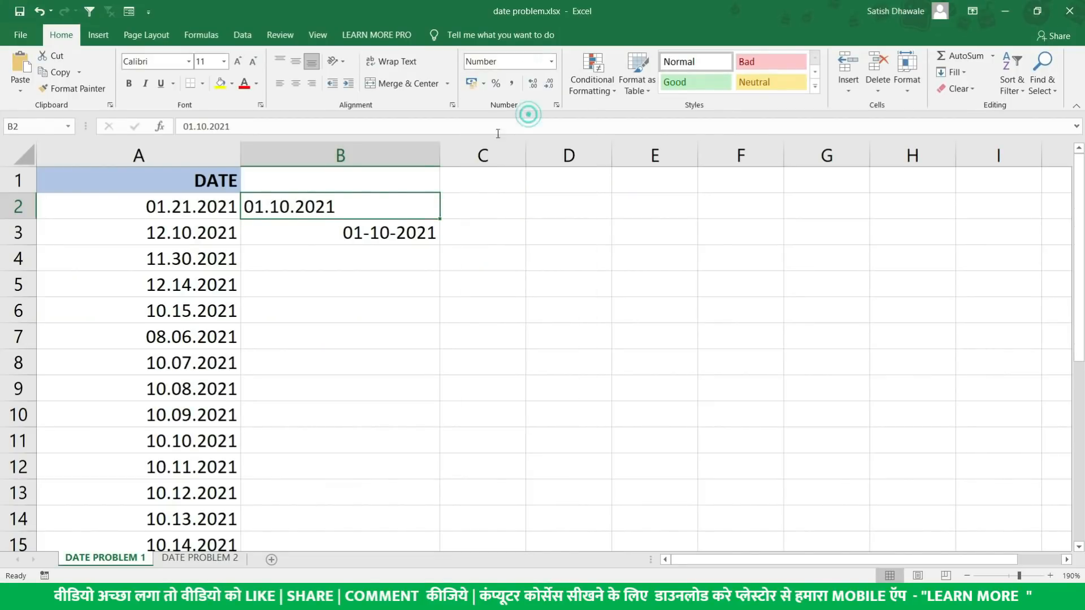
Try the Number format on the hyphen-separated date in cell B3, and undo it.
left_click(342, 239)
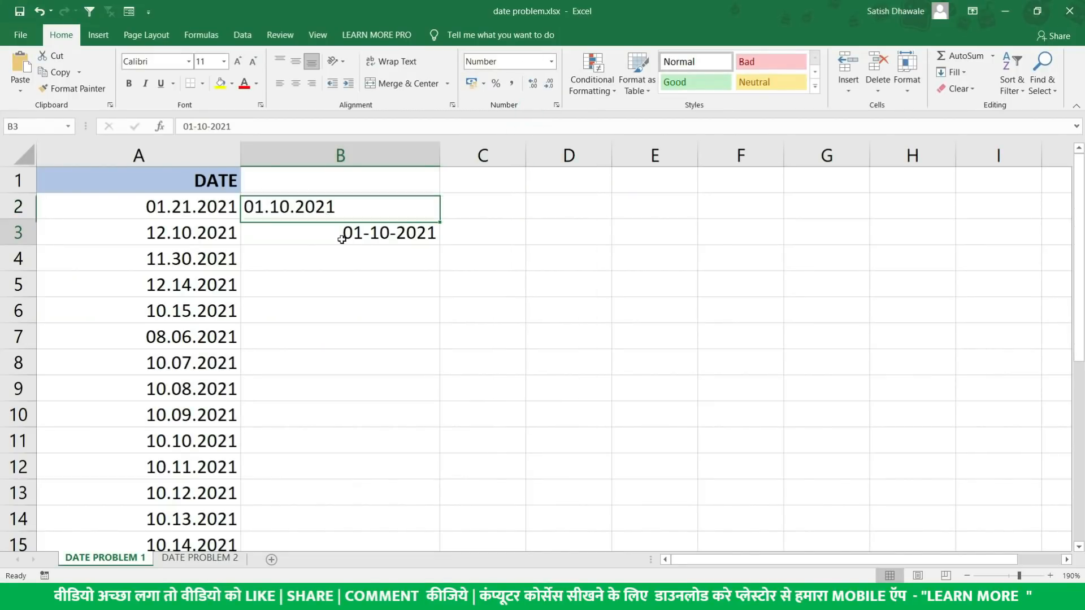
left_click(551, 63)
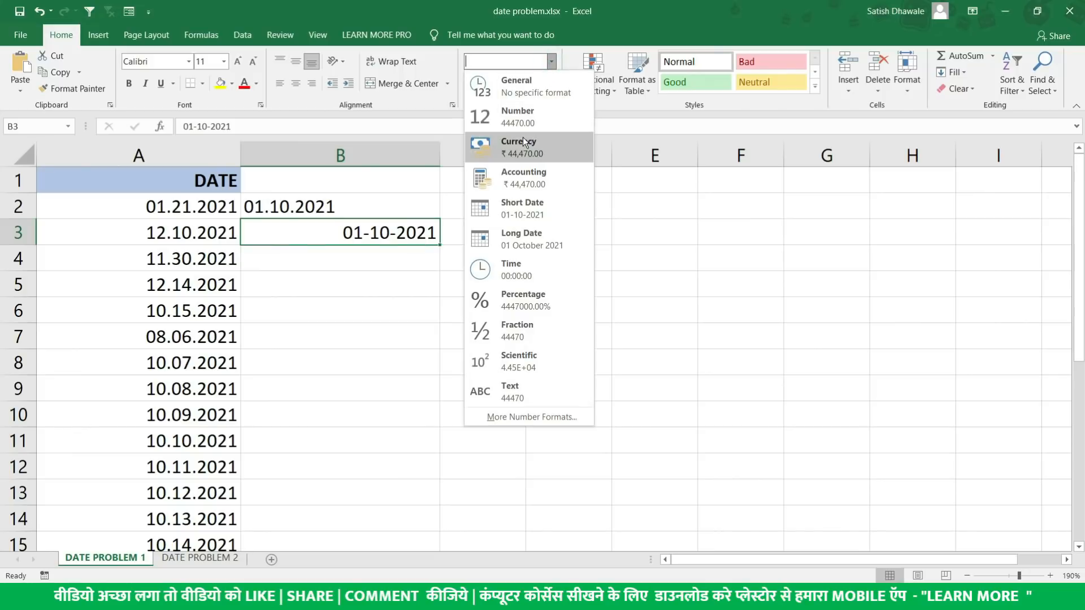
left_click(508, 115)
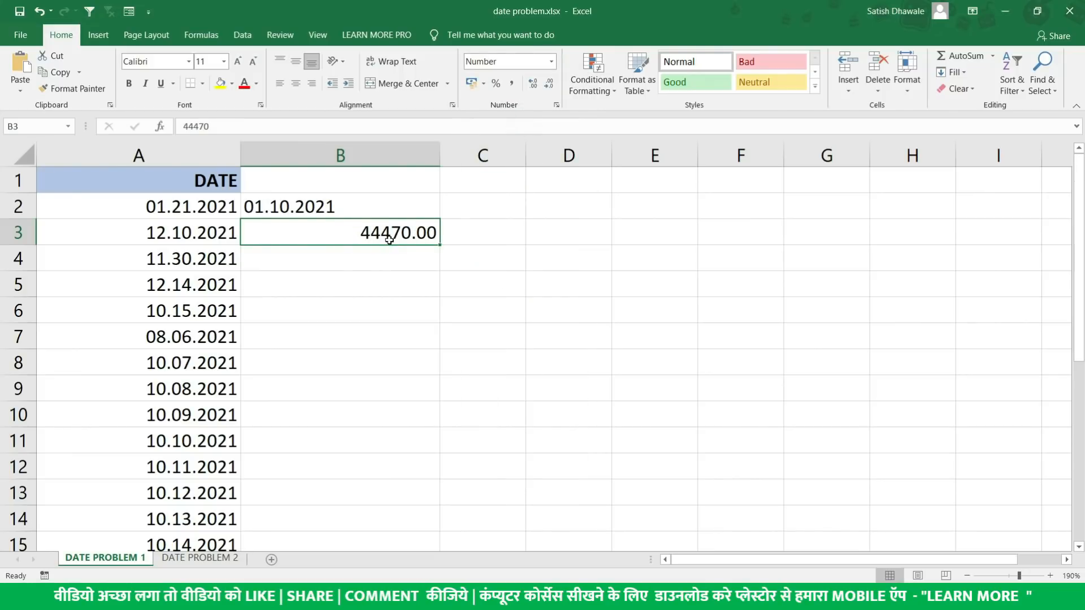
key("ctrl+z")
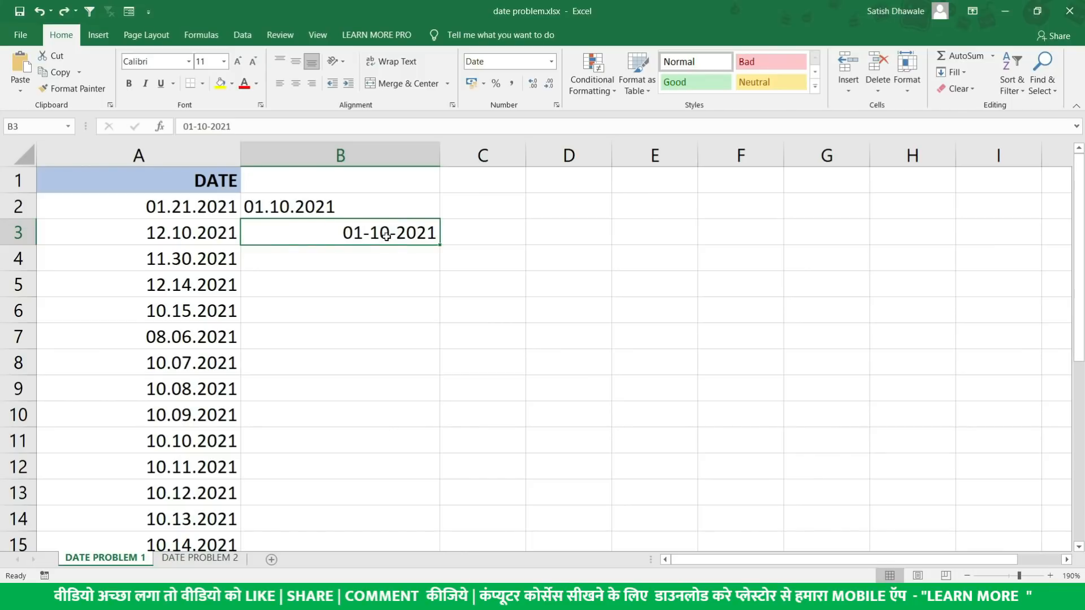
Compare the dot-separated dates in column A with the two date entries in B2 and B3.
left_click_drag(175, 204, 175, 485)
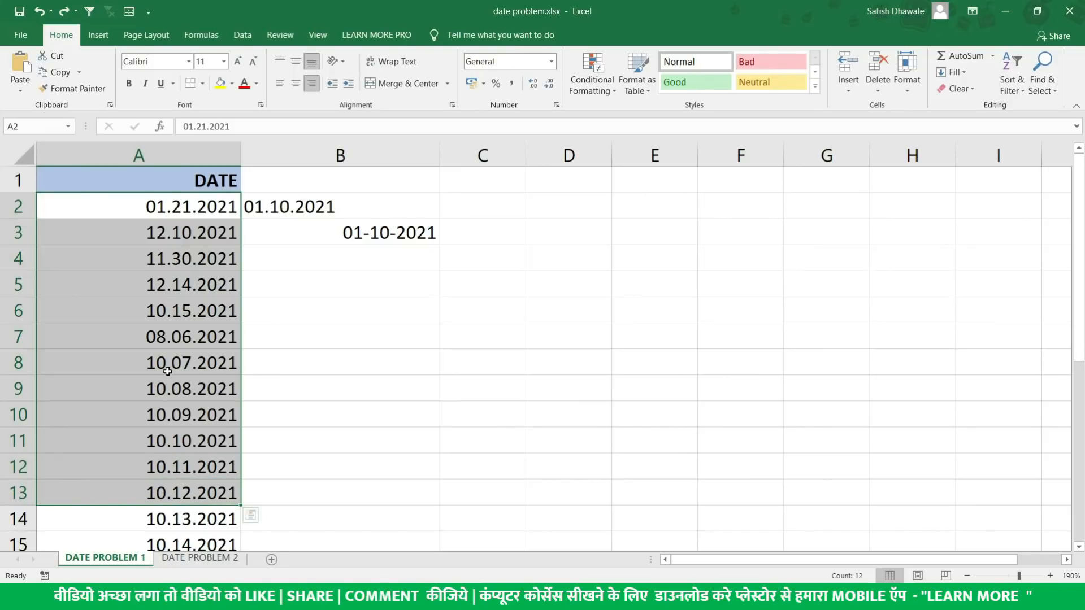
left_click(96, 205)
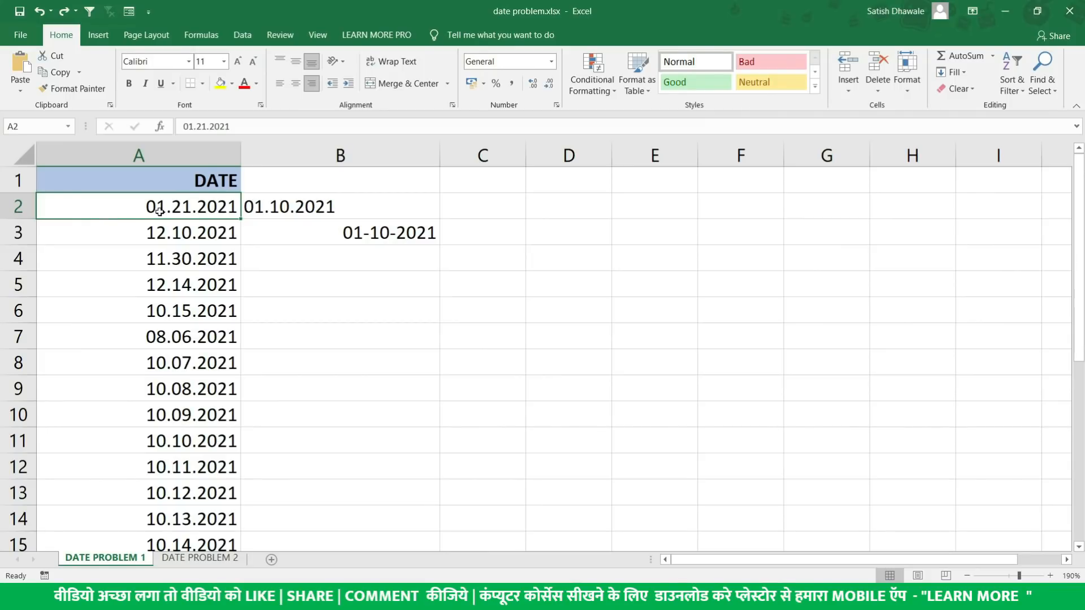
left_click_drag(159, 211, 183, 440)
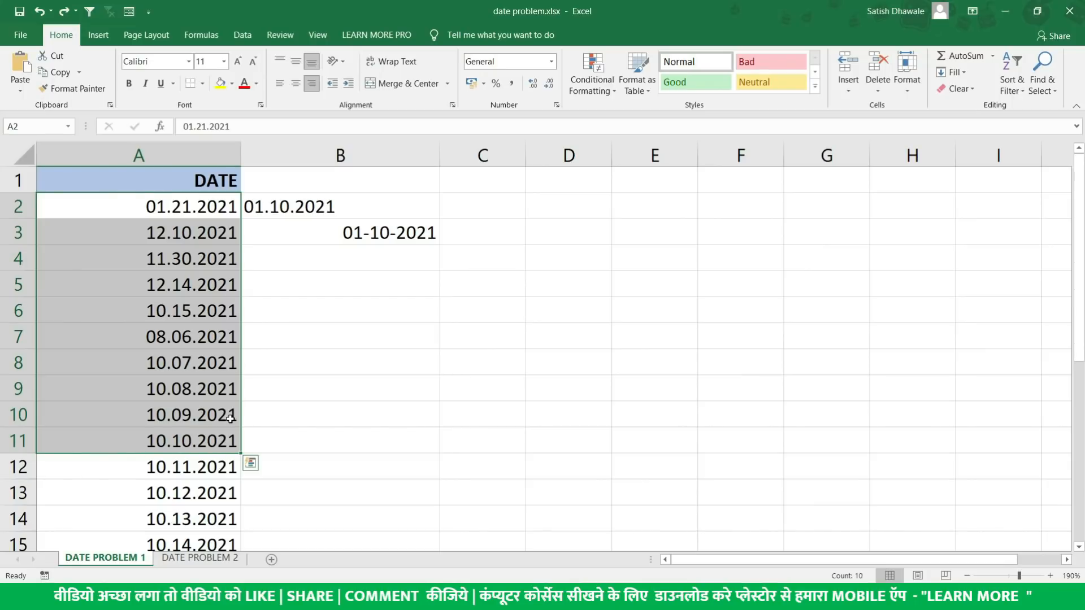
left_click_drag(225, 207, 201, 447)
left_click(409, 236)
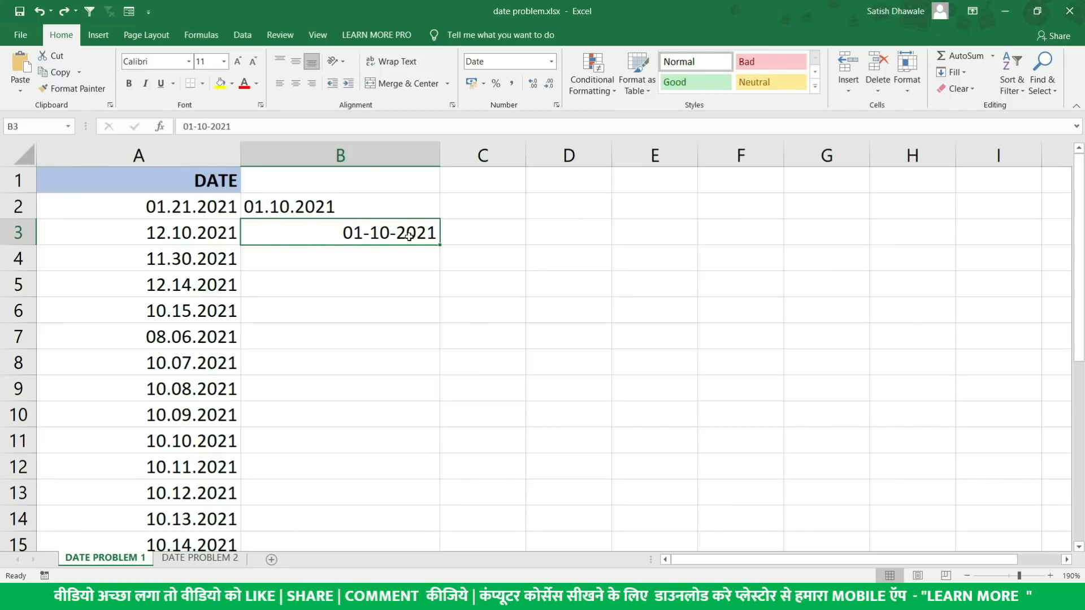
left_click(410, 257)
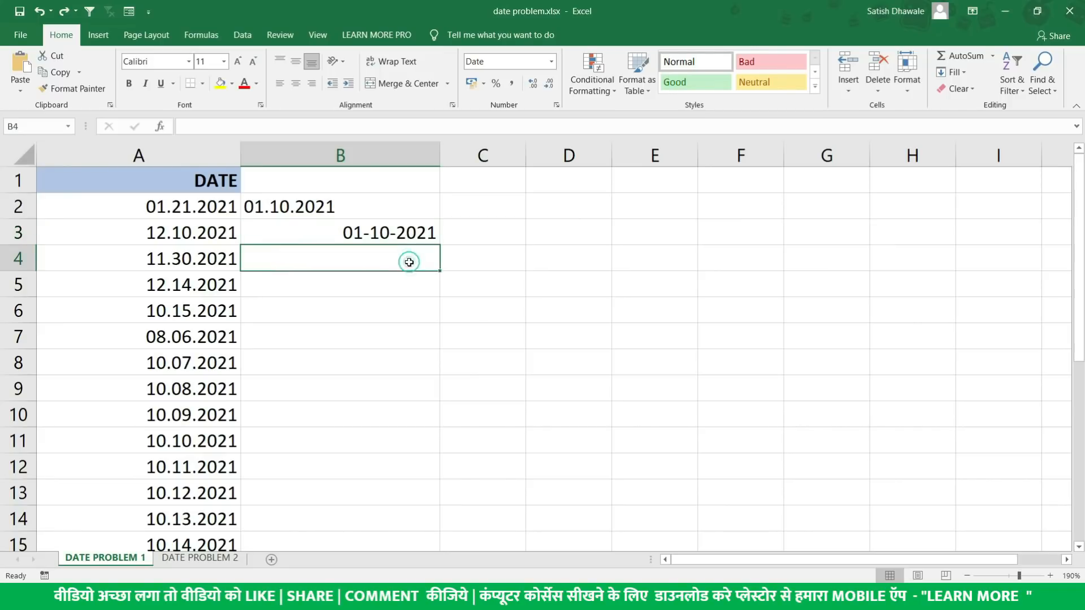
left_click(403, 226)
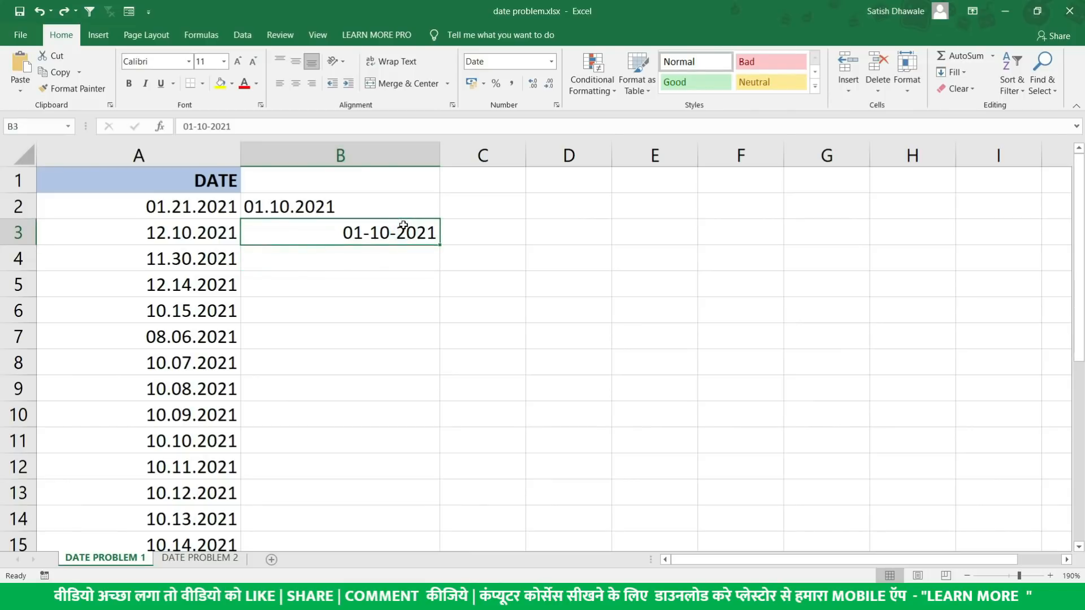
left_click(360, 209)
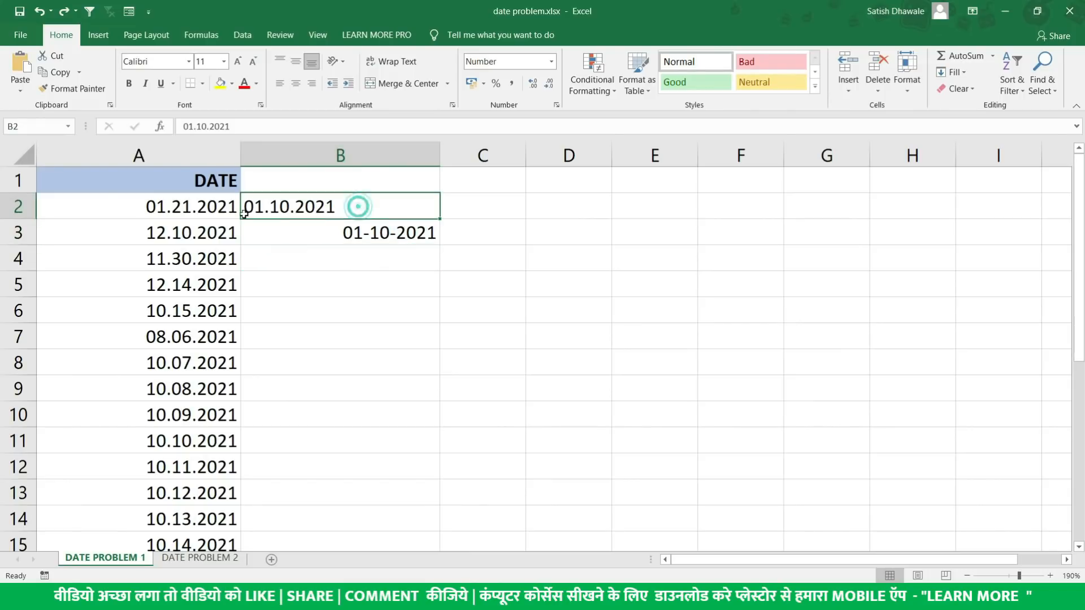
left_click(181, 204)
key("ctrl+shift+Down")
left_click(382, 237)
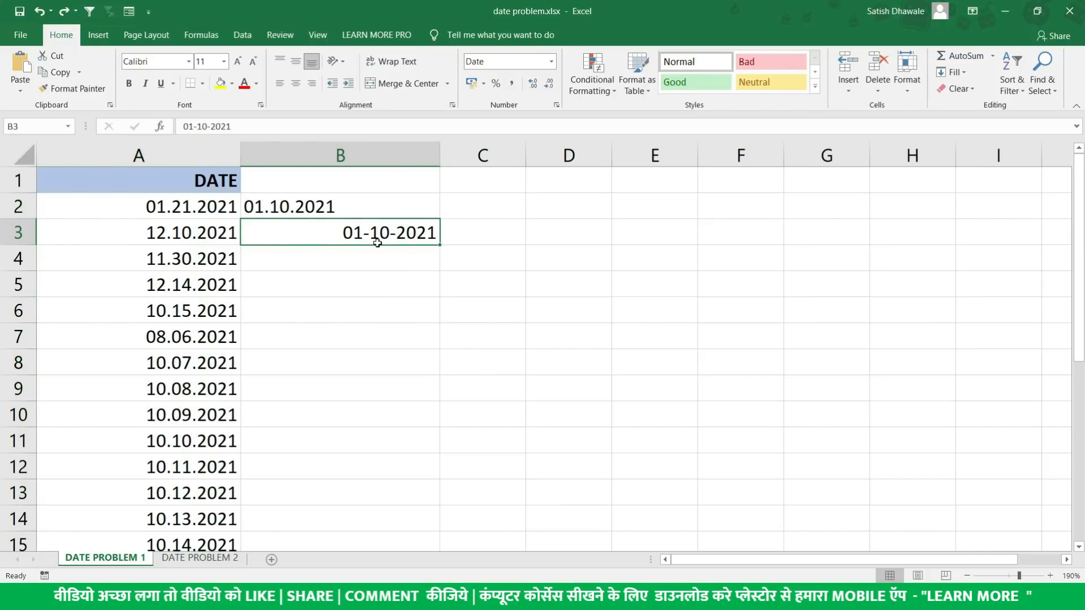
left_click(291, 208)
left_click_drag(156, 215, 217, 440)
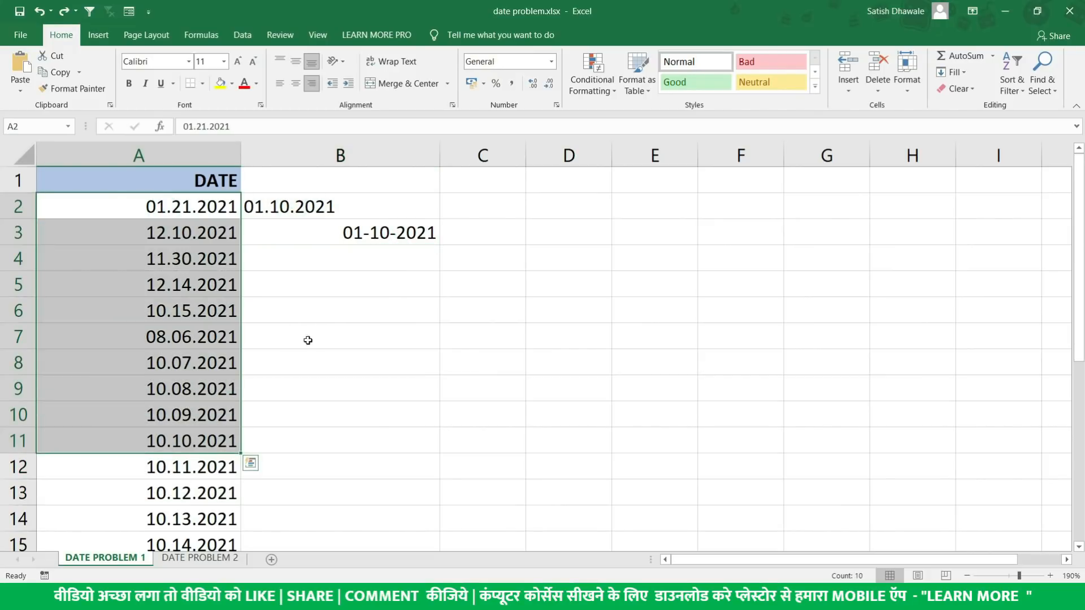
Enter the formula =B3+20 in cell C3 to add 20 days to the hyphen-separated date, and check it.
left_click(509, 233)
type("=")
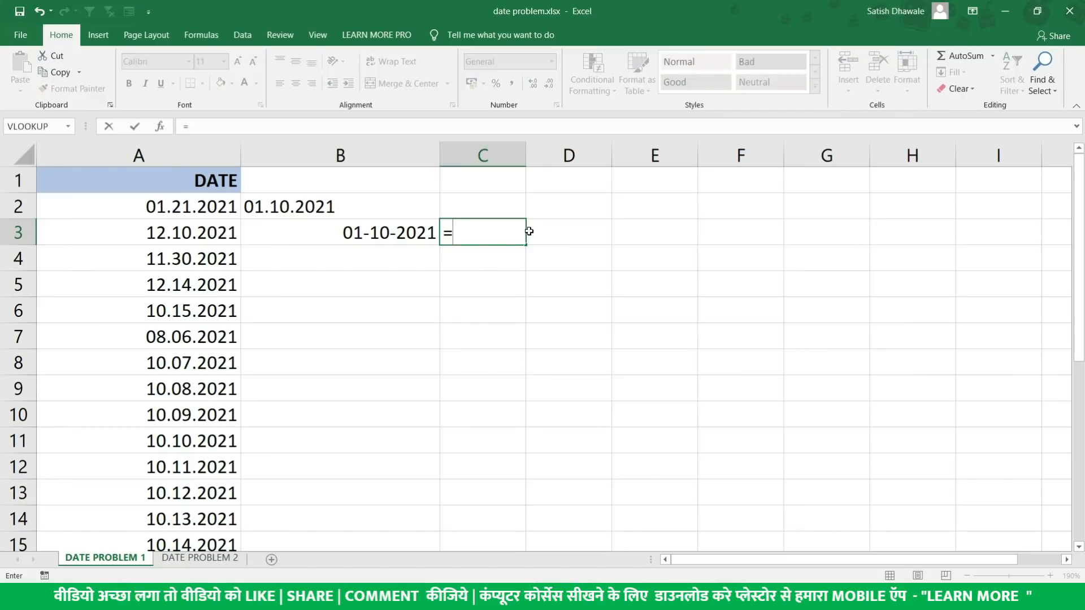
left_click(392, 230)
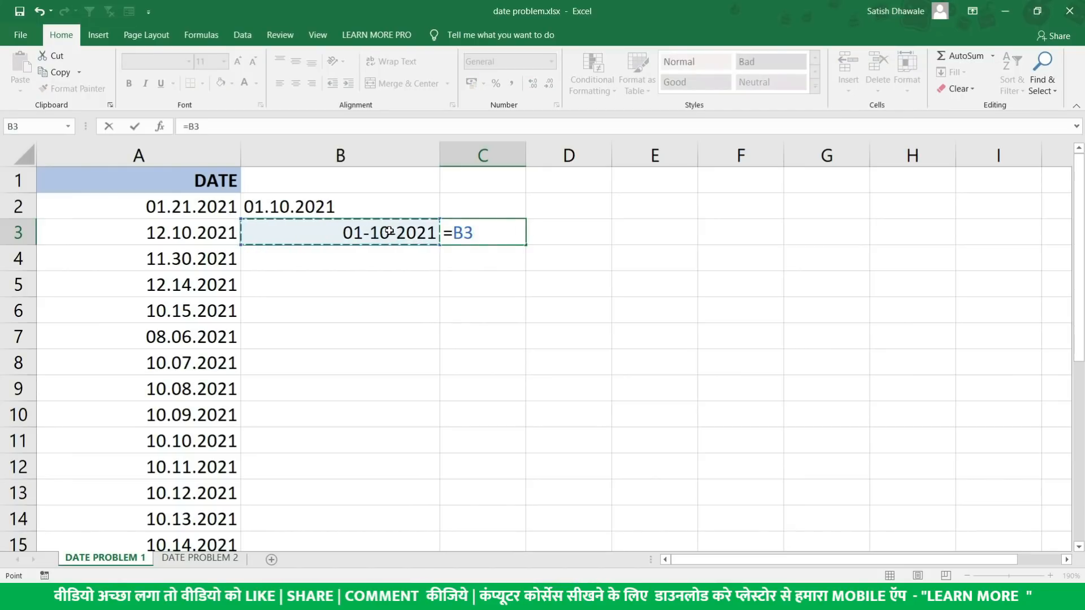
type("+20")
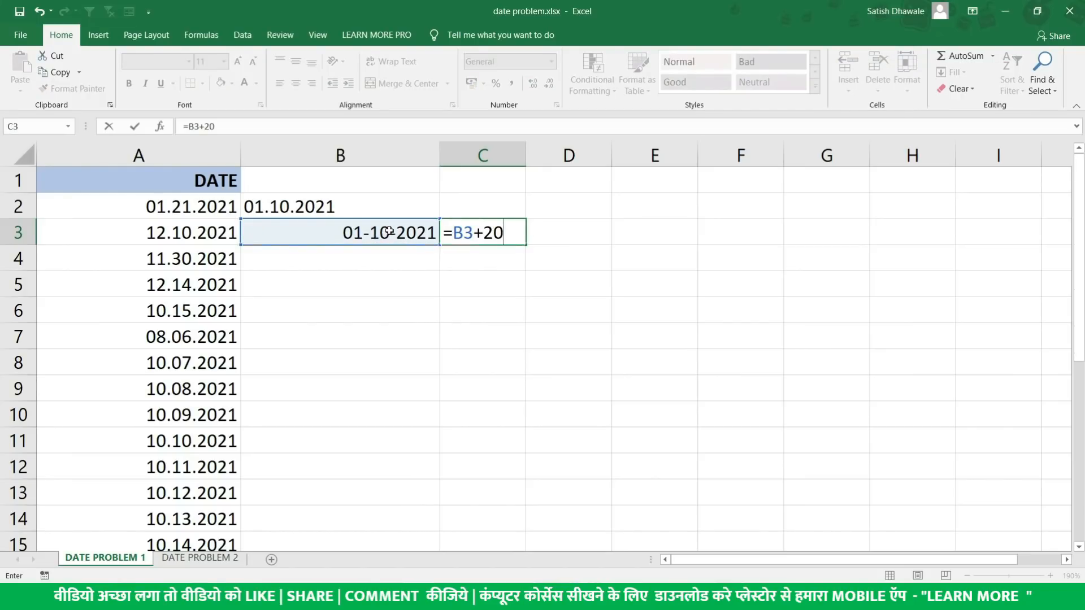
key("Return")
left_click(517, 226)
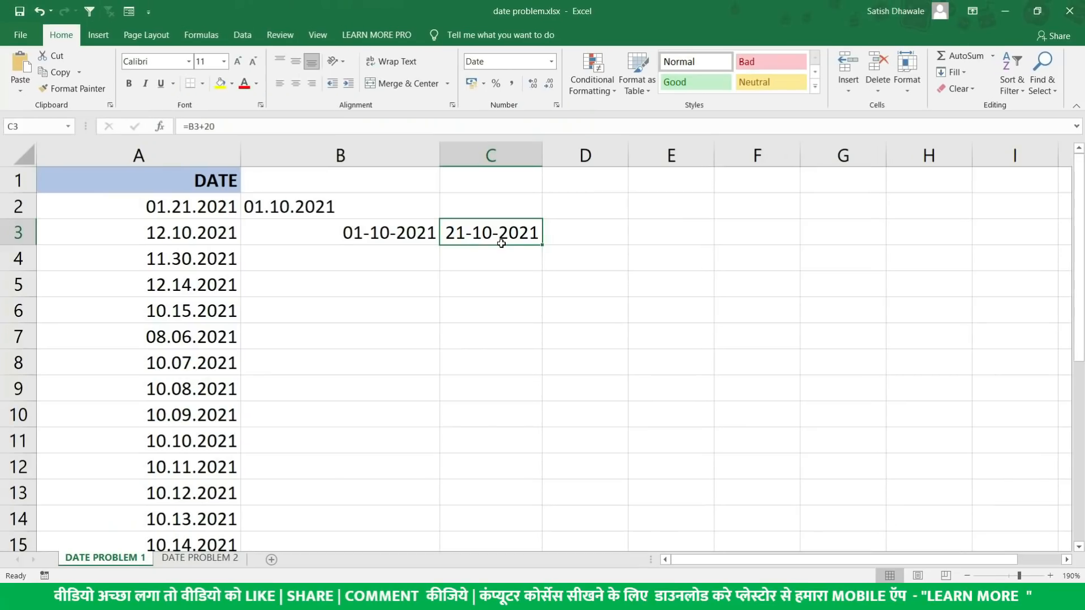
double_click(501, 244)
key("Escape")
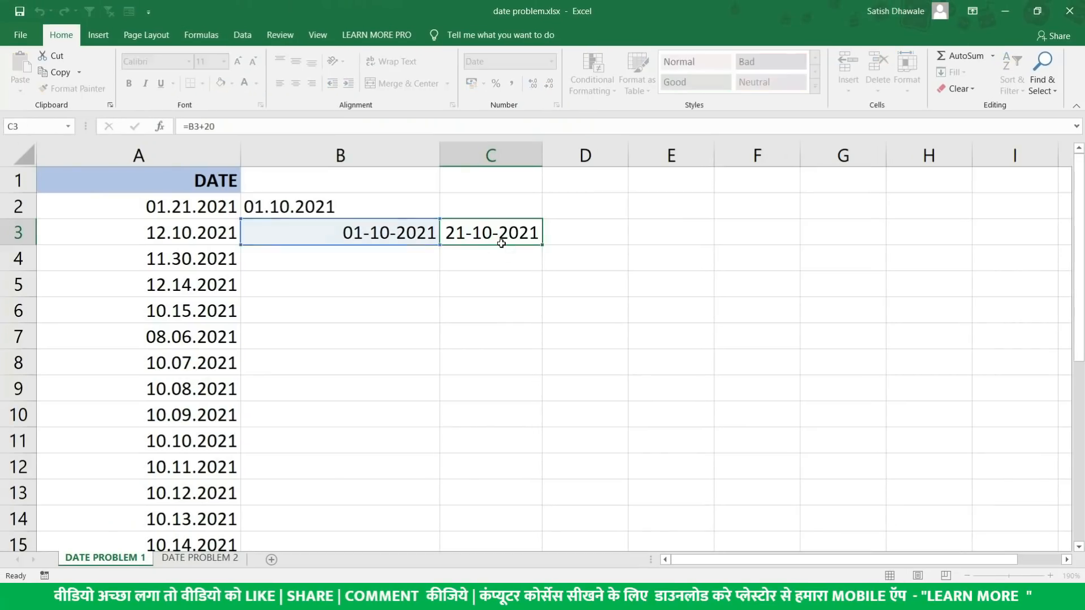
Enter the formula =B2+10 in cell C2 to test adding 10 days to the dot-separated date, and check it.
left_click(498, 206)
type("=")
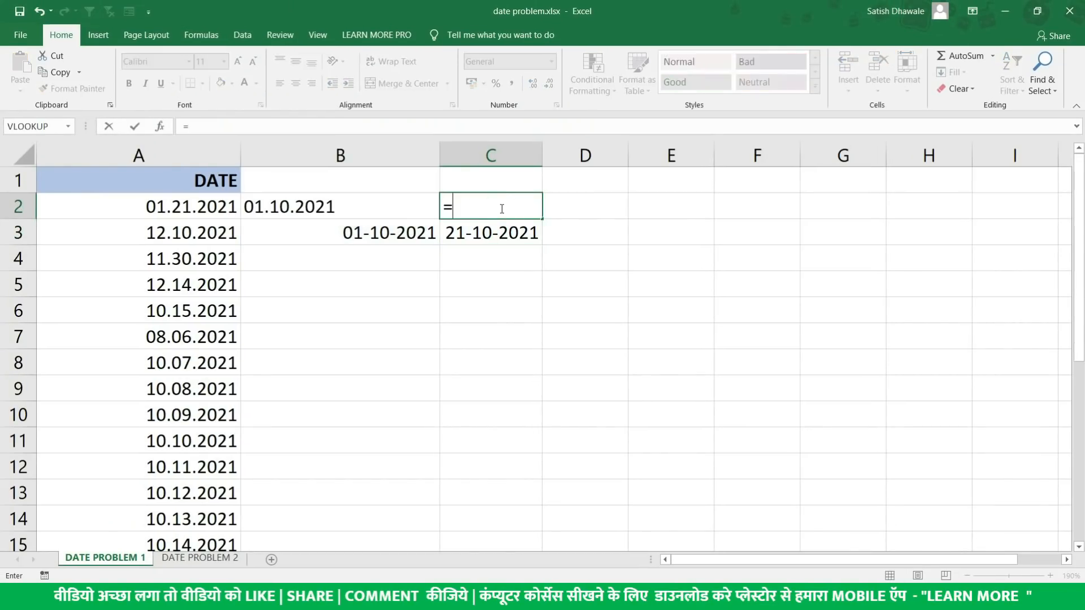
left_click(308, 207)
type("+")
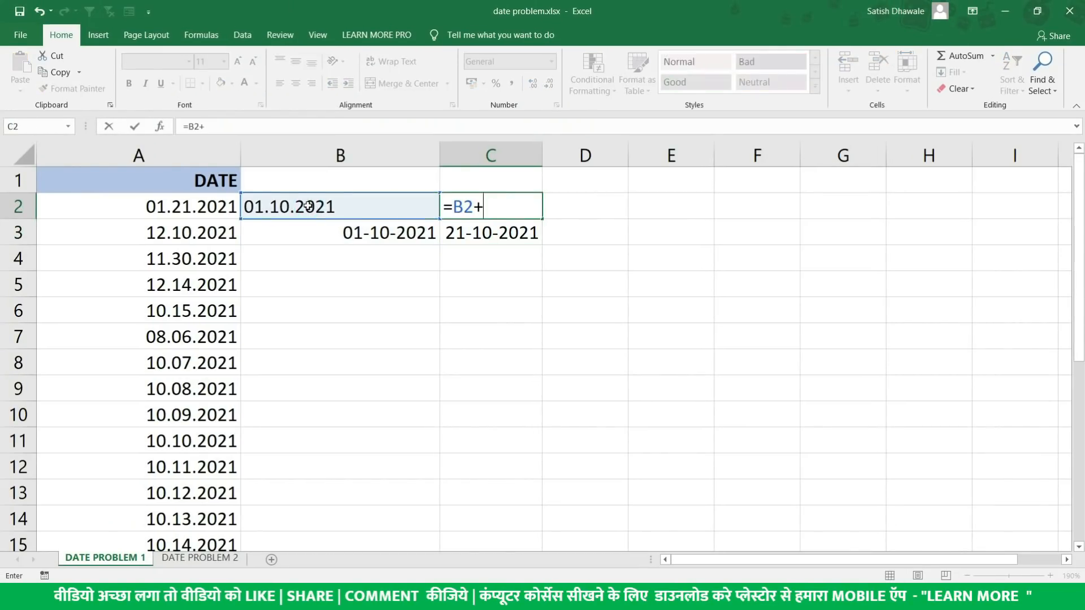
type("10")
key("Return")
double_click(515, 205)
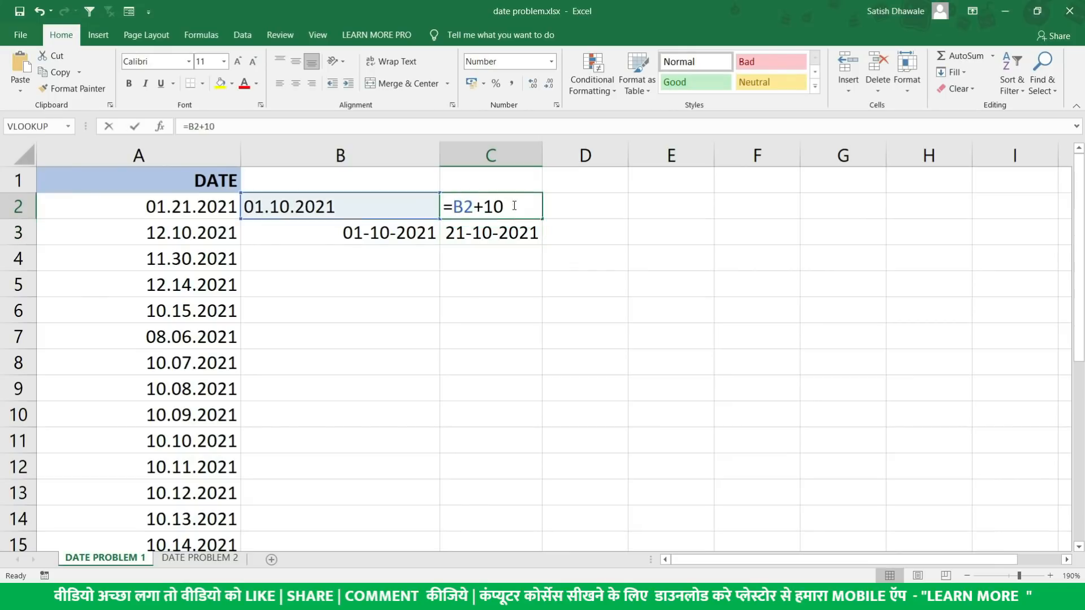
key("Escape")
left_click(332, 208)
left_click(474, 205)
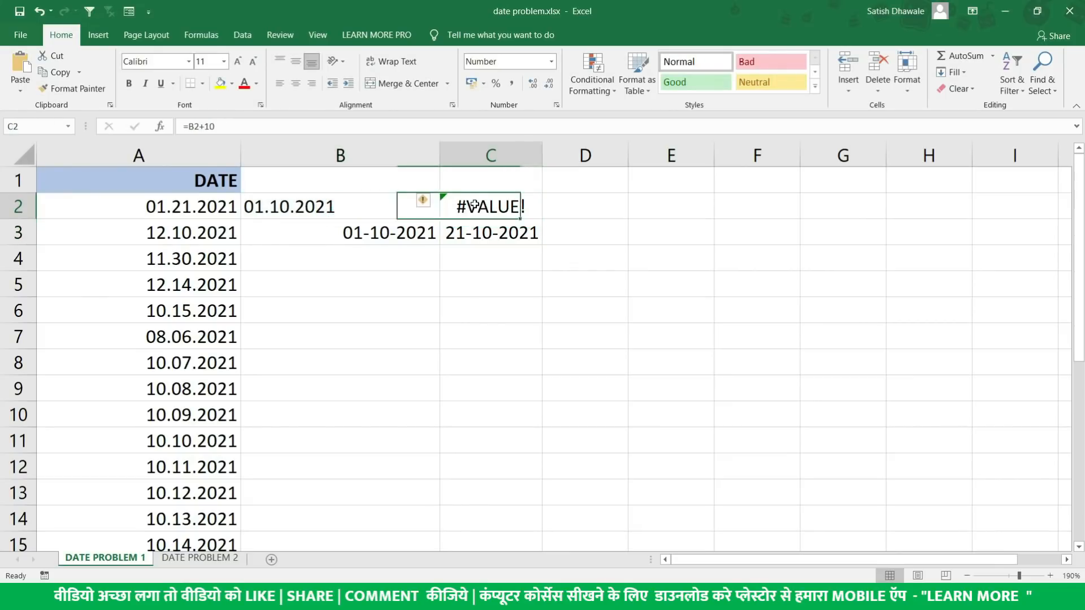
Clear the test formulas in C2 and C3 and the sample date entries in B2 and B3.
key("Delete")
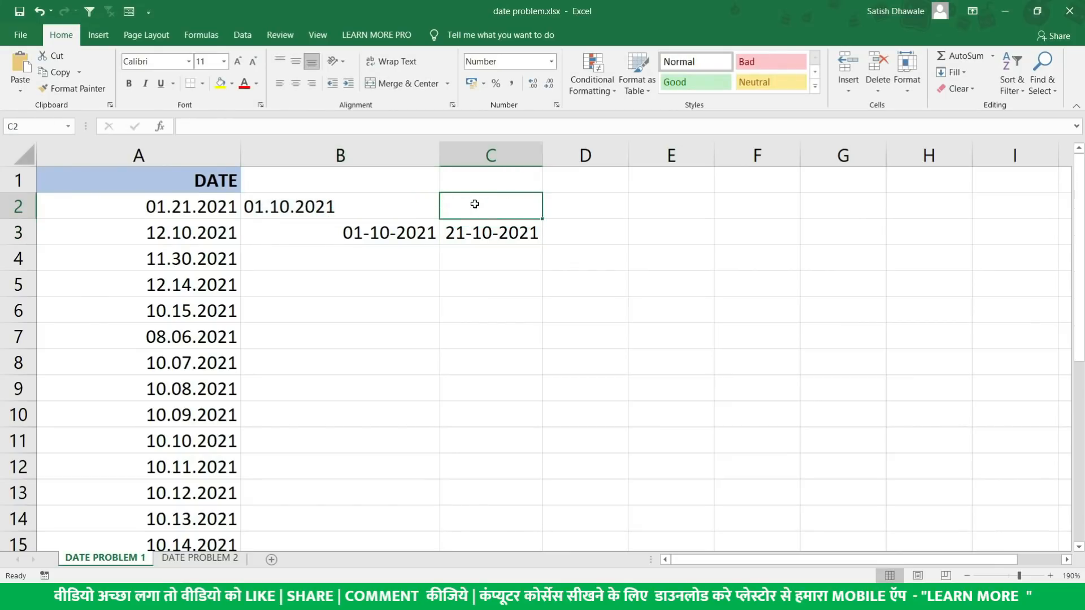
left_click(500, 232)
key("Delete")
left_click_drag(214, 205, 218, 443)
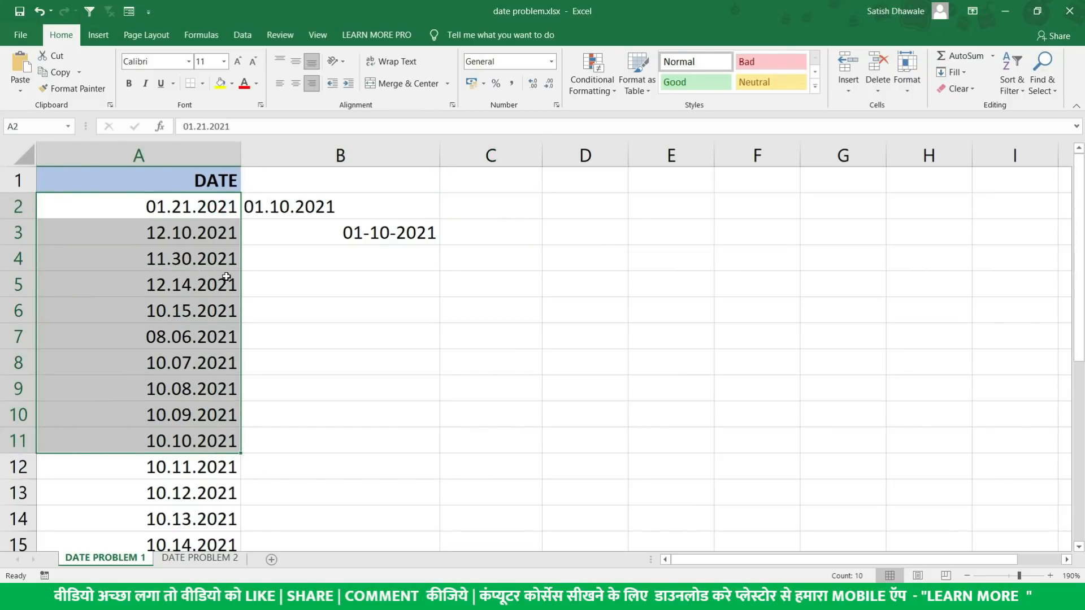
left_click_drag(317, 205, 337, 250)
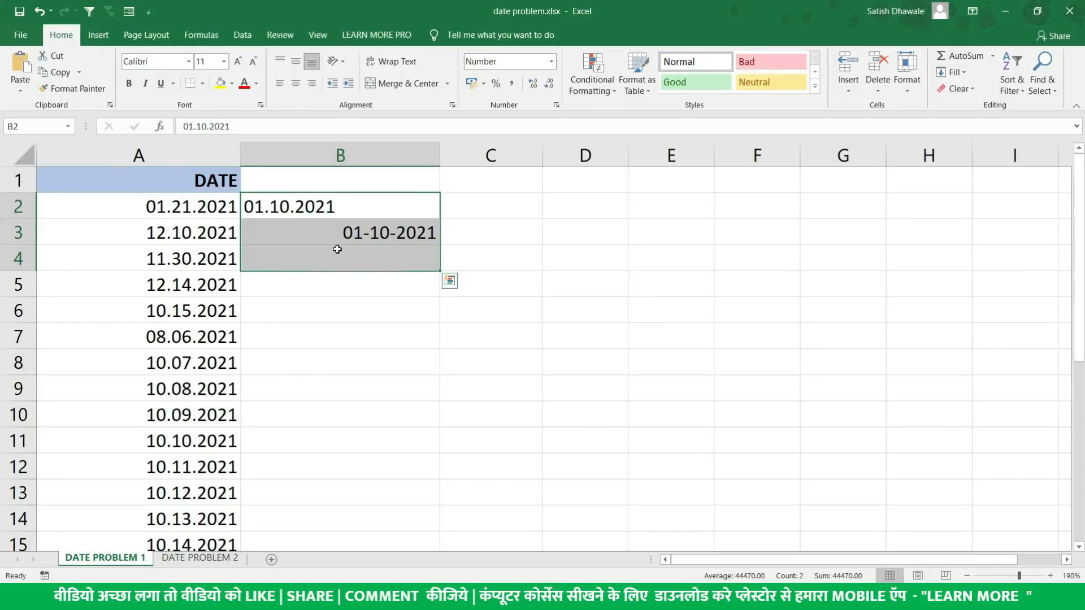
key("Delete")
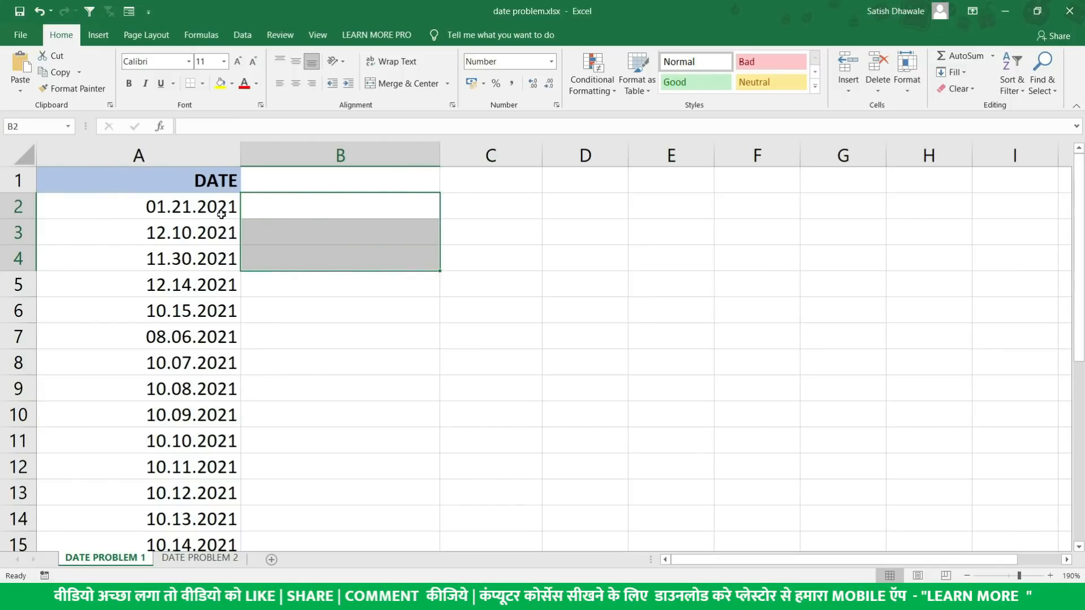
Copy the whole DATE column A into column C.
left_click_drag(193, 177, 251, 459)
left_click(183, 152)
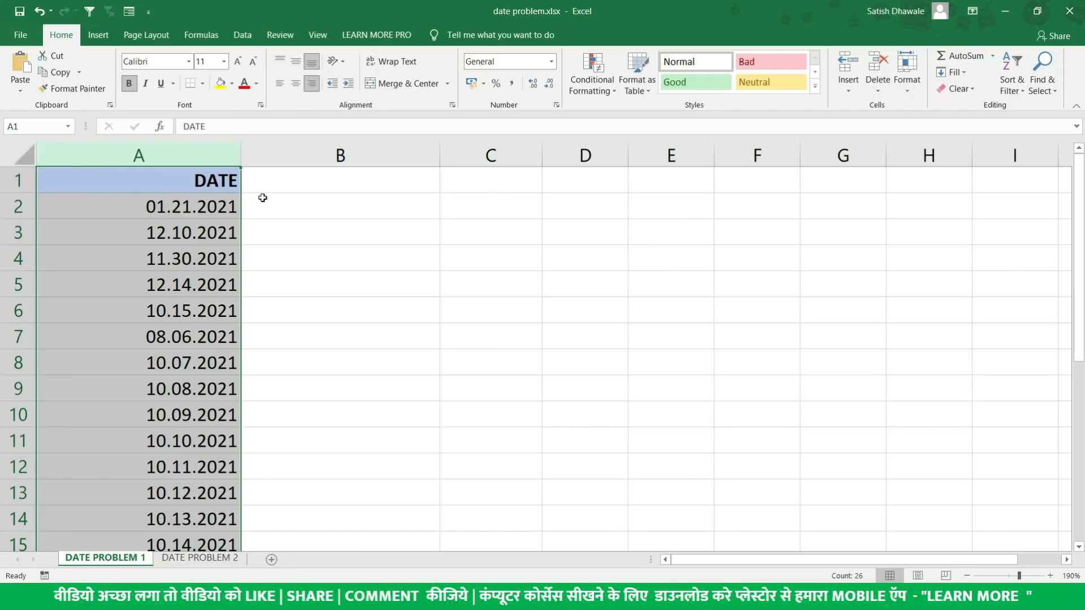
key("ctrl+c")
left_click(468, 184)
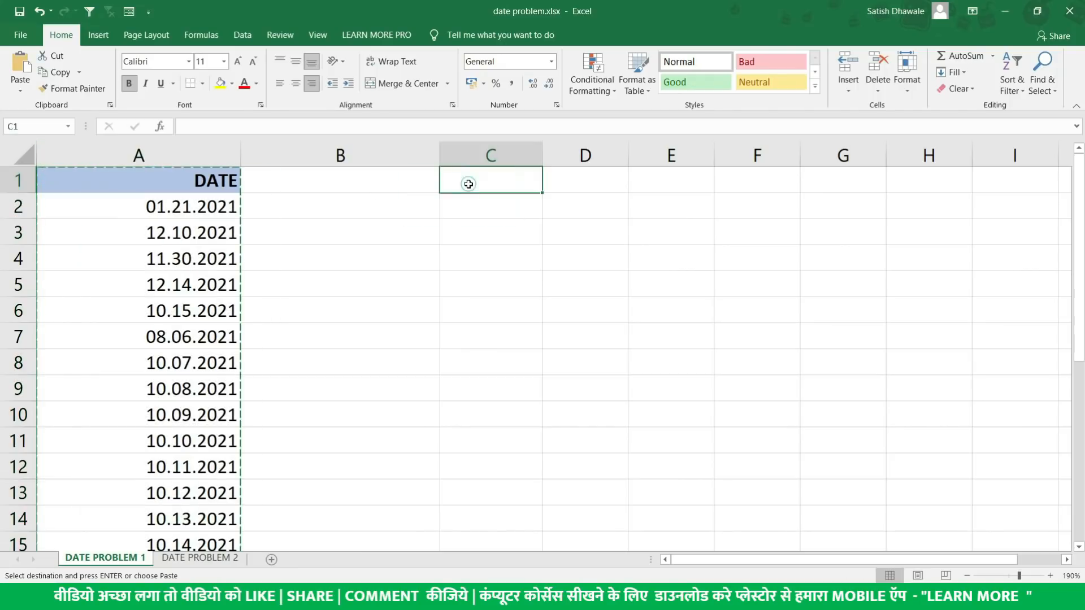
key("ctrl+v")
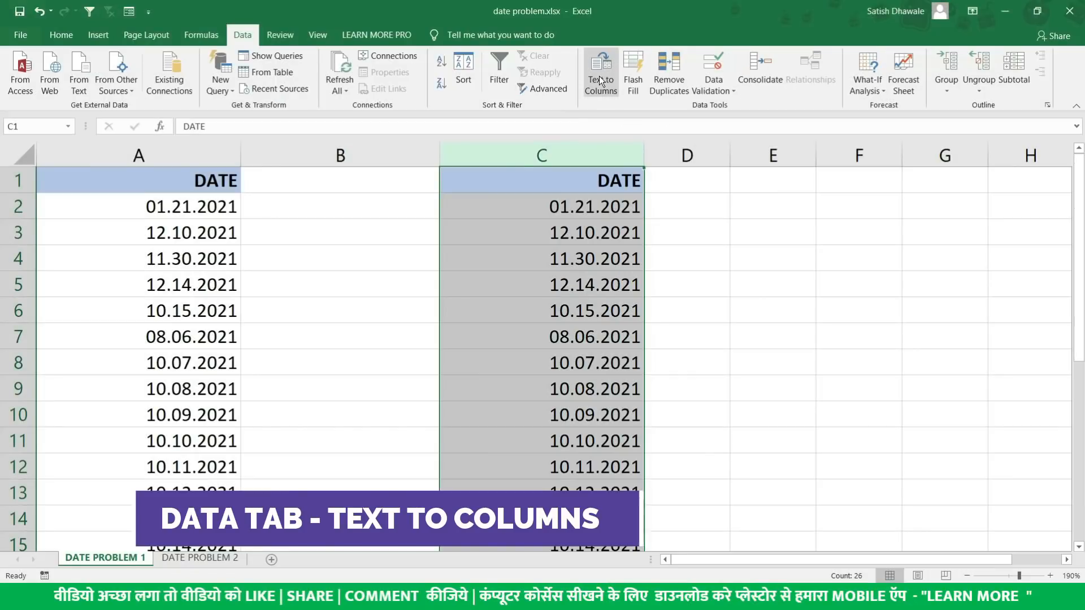
Start Text to Columns on column C as delimited data, with the Tab delimiter turned off.
left_click(599, 75)
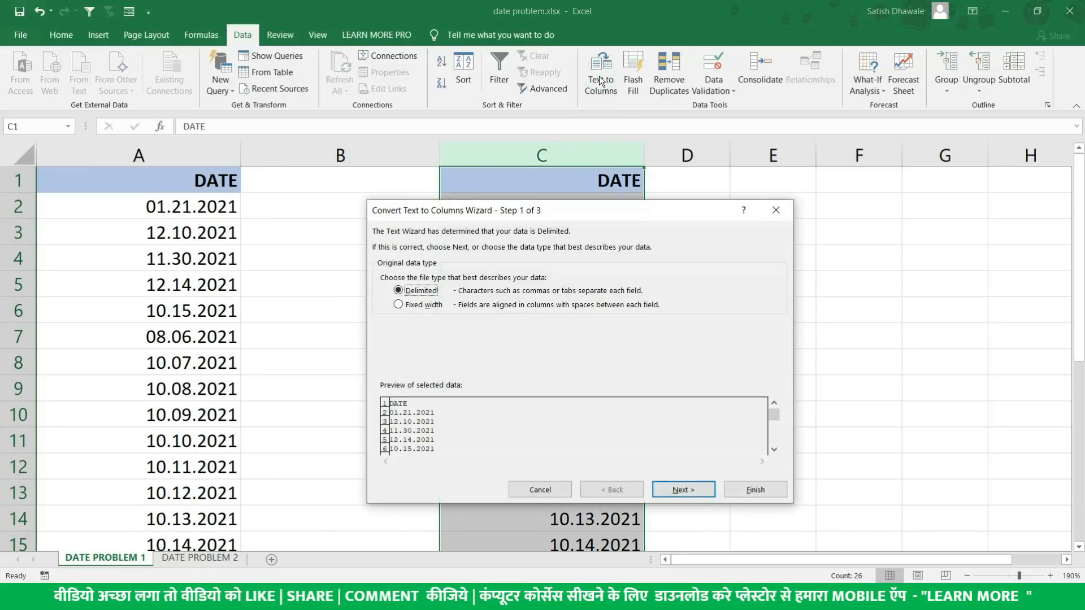
left_click_drag(513, 212, 525, 198)
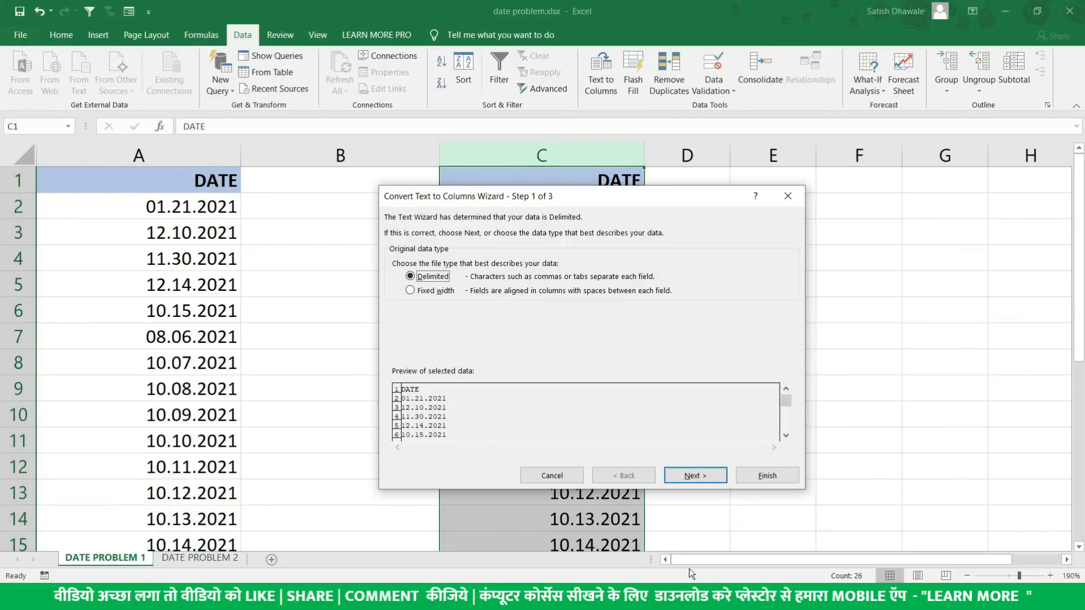
left_click(695, 475)
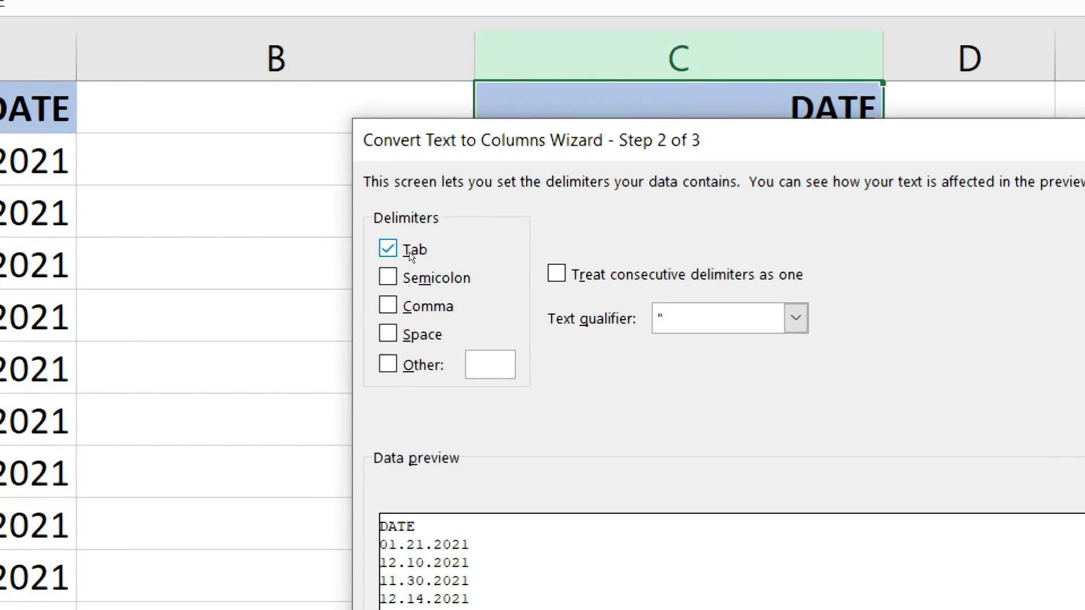
left_click(409, 252)
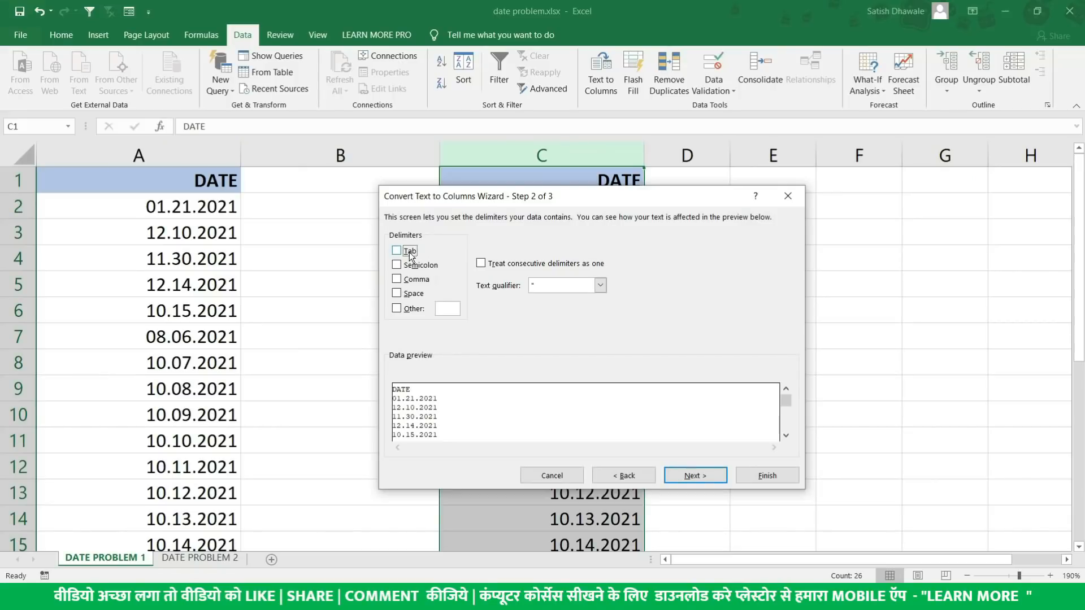
left_click(687, 473)
Set the column data format to Date with MDY order and finish the conversion into $C$1.
left_click(416, 279)
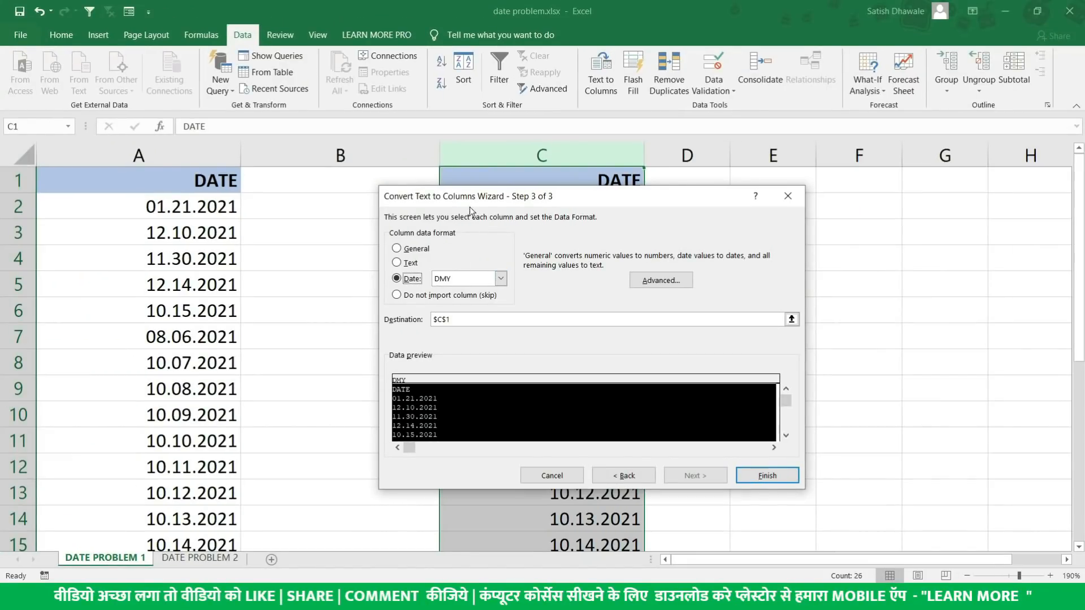
left_click_drag(469, 207, 474, 270)
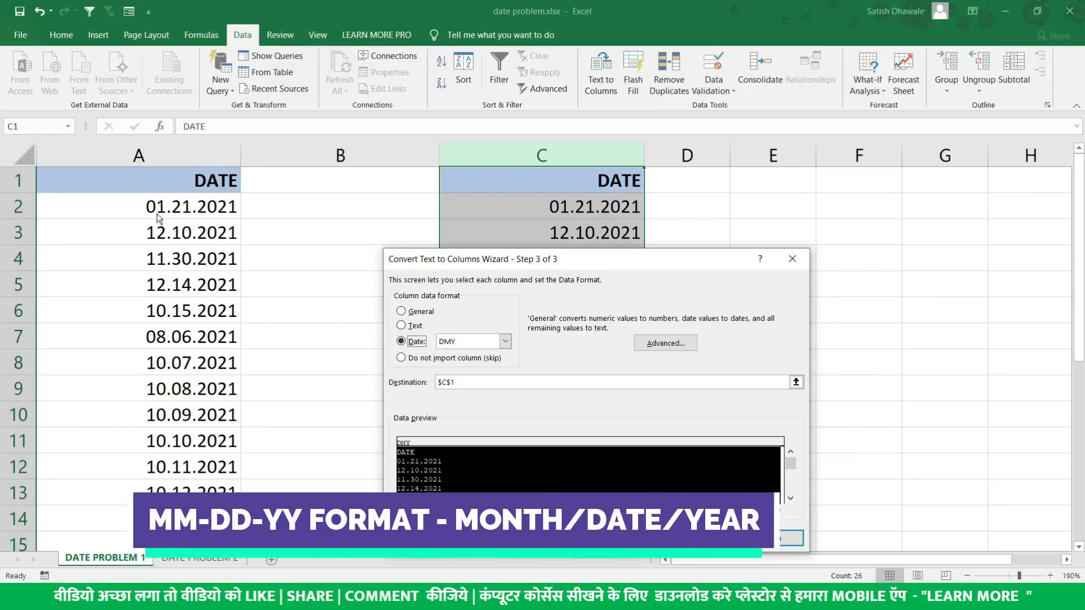
left_click(467, 342)
left_click(467, 354)
left_click(458, 341)
left_click(459, 355)
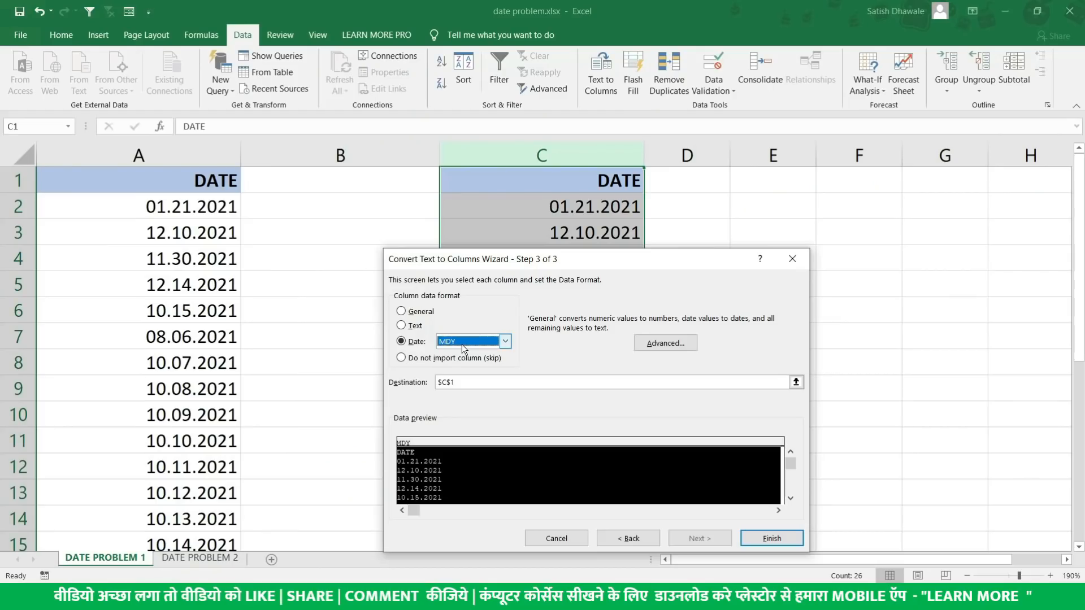
left_click(767, 539)
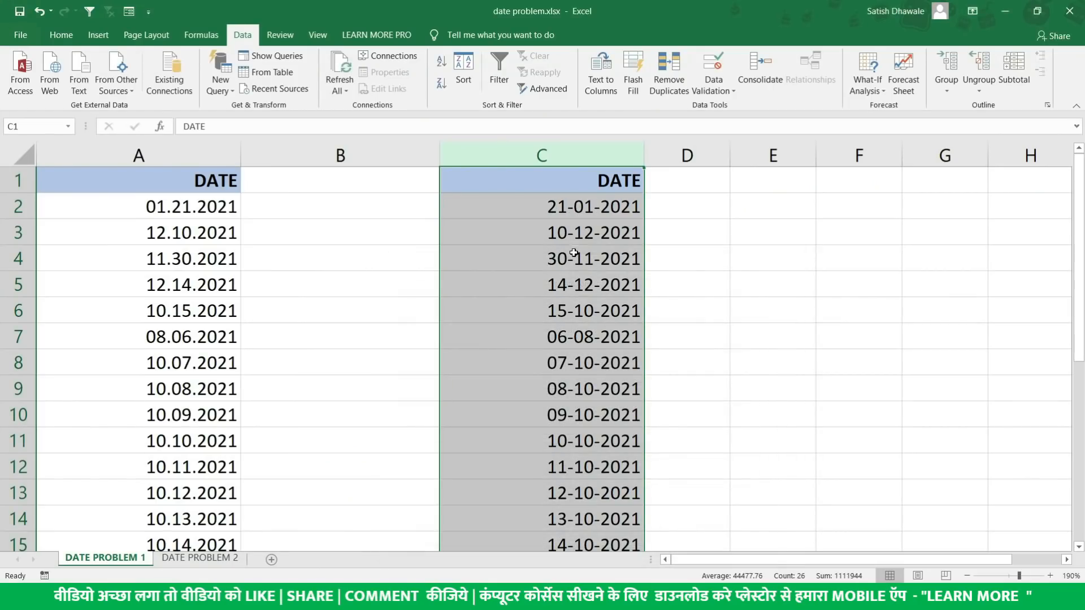
Compare the converted dates in column C with the original dot-separated dates in column A.
left_click(198, 206)
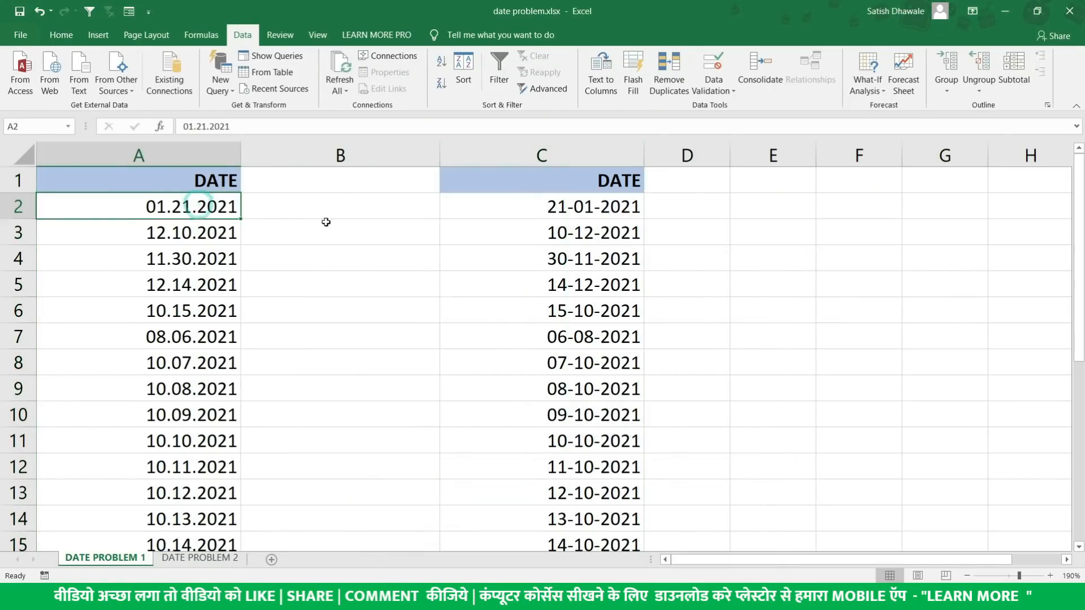
left_click(575, 211)
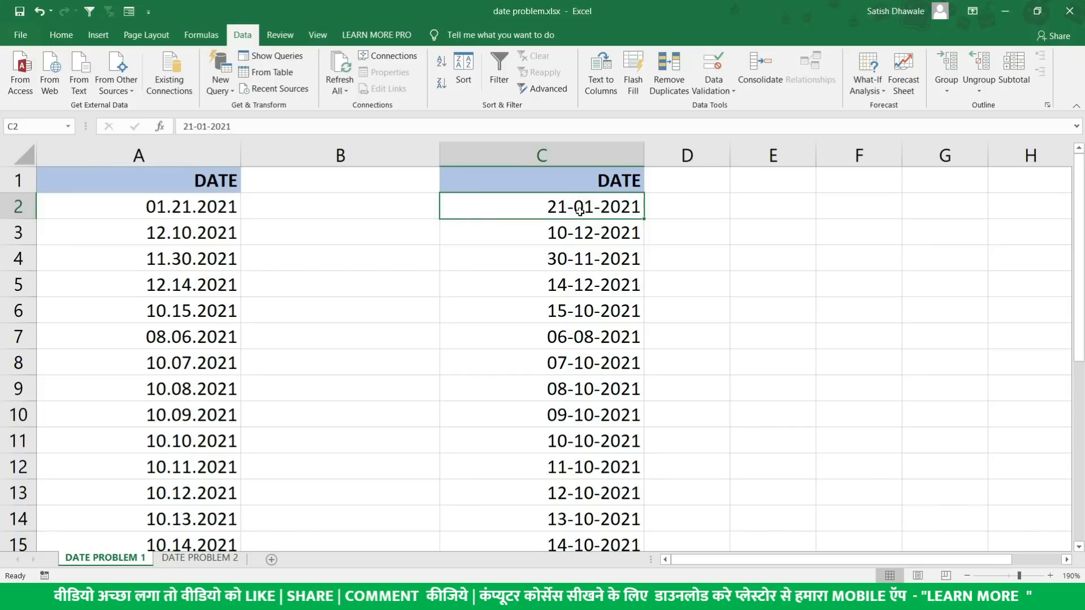
left_click(551, 232)
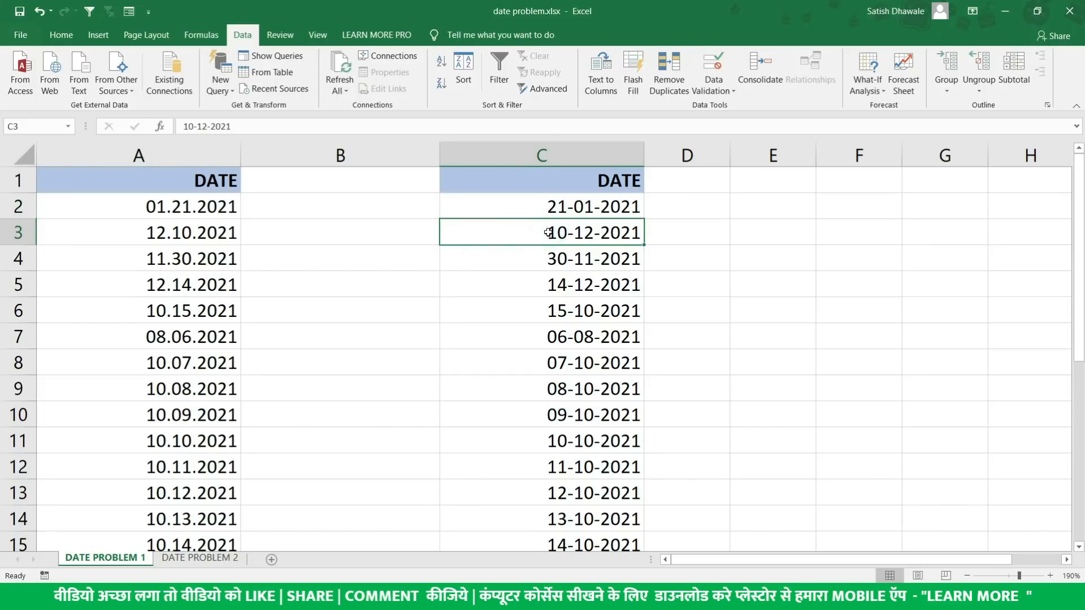
left_click(557, 261)
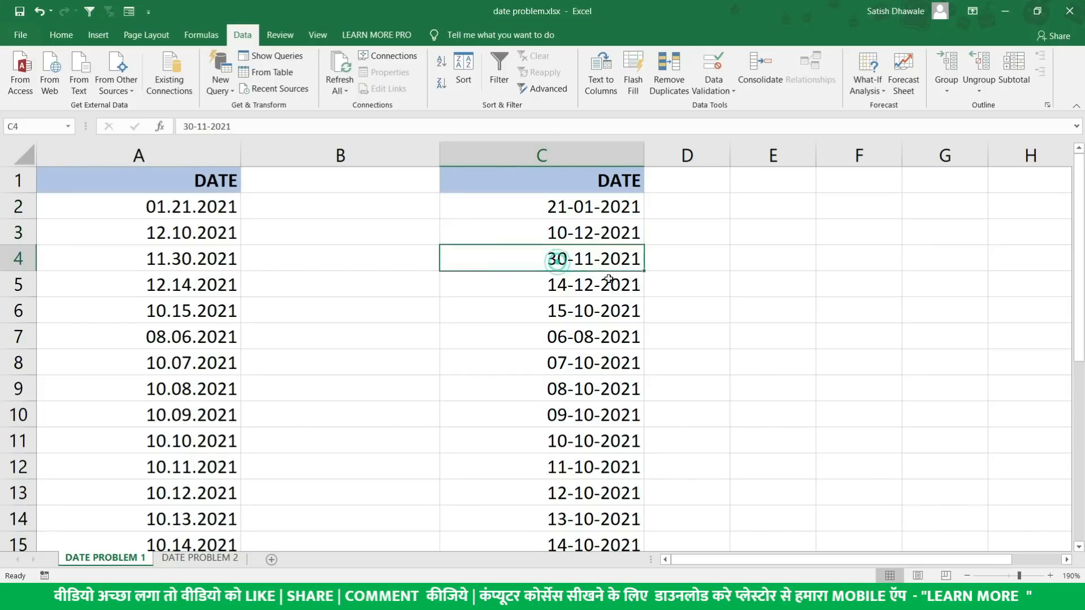
left_click(554, 288)
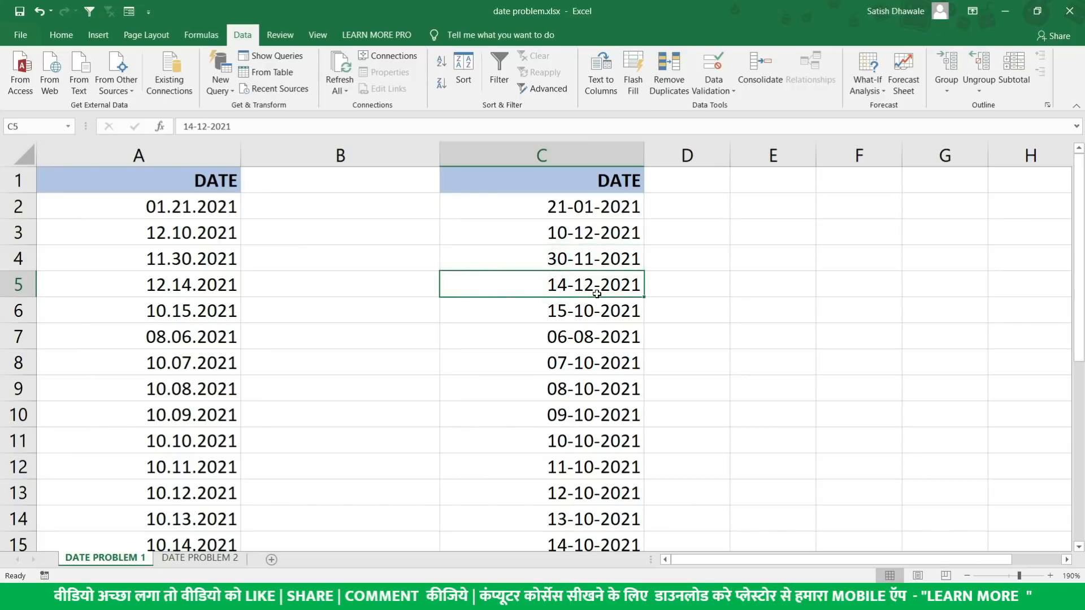
left_click(582, 311)
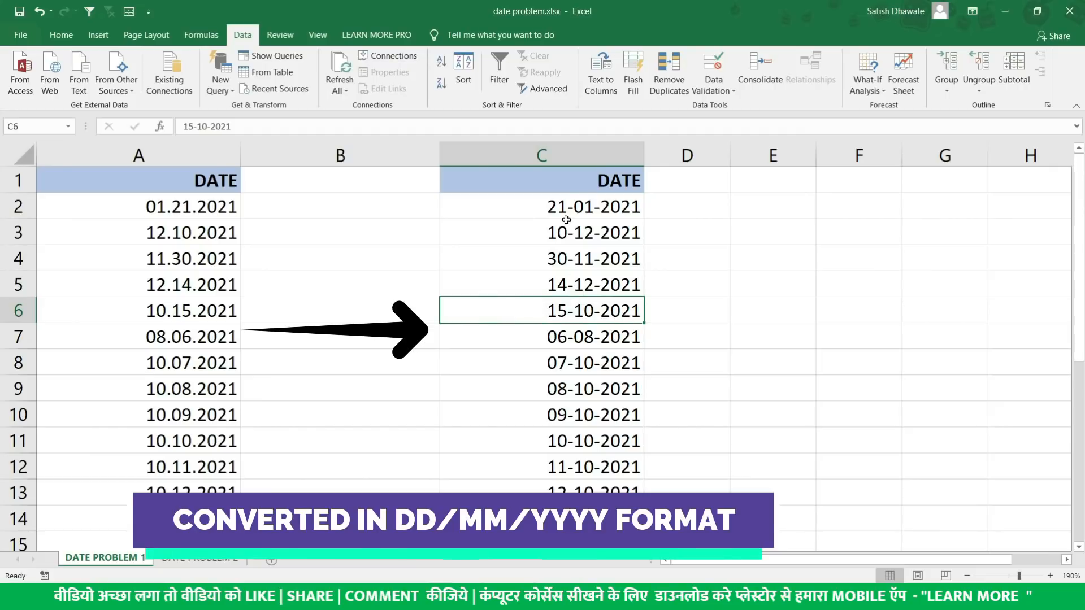
left_click_drag(566, 217, 579, 468)
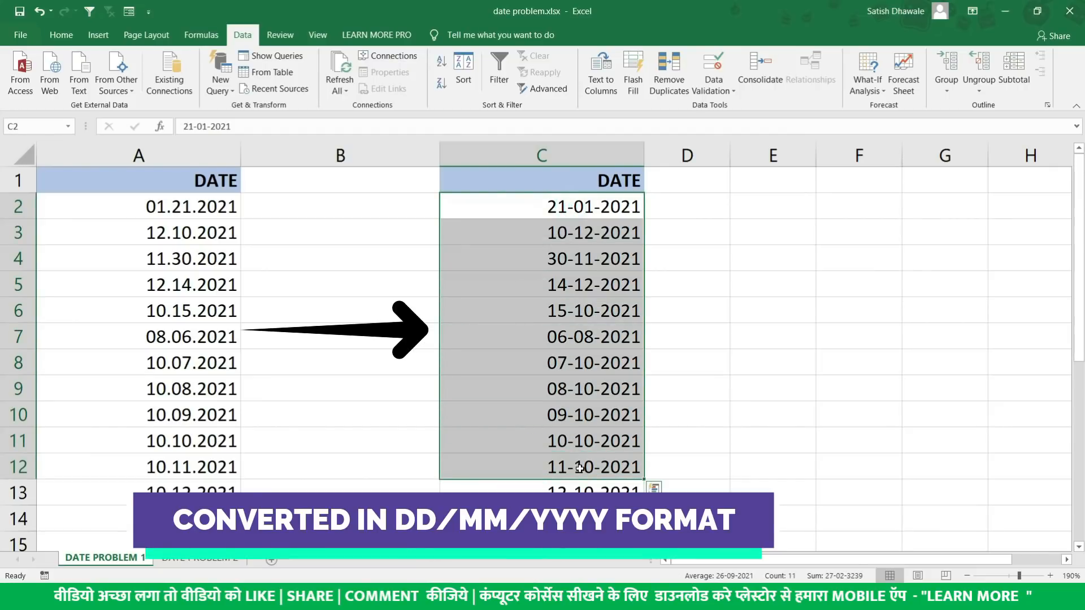
left_click_drag(179, 206, 187, 470)
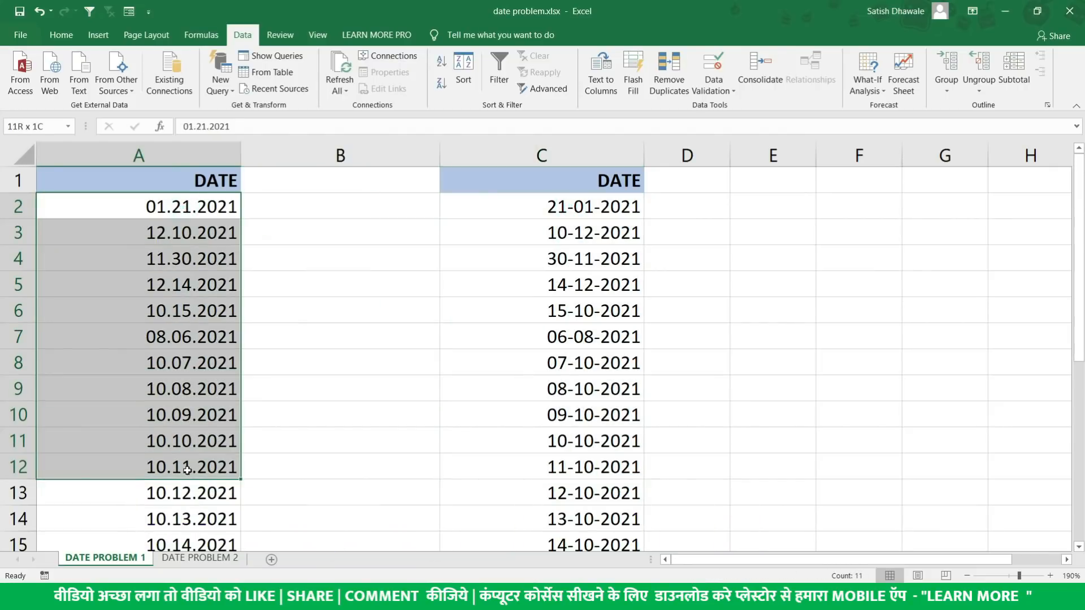
left_click_drag(595, 207, 594, 441)
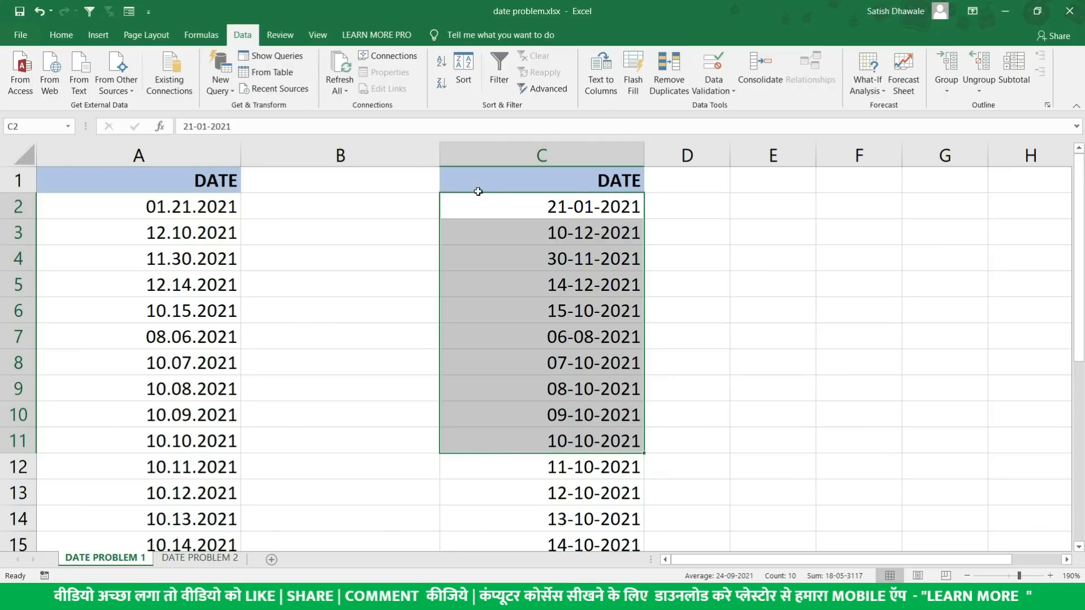
Undo the column C date conversion and restart Text to Columns as delimited data with no delimiters.
key("ctrl+z")
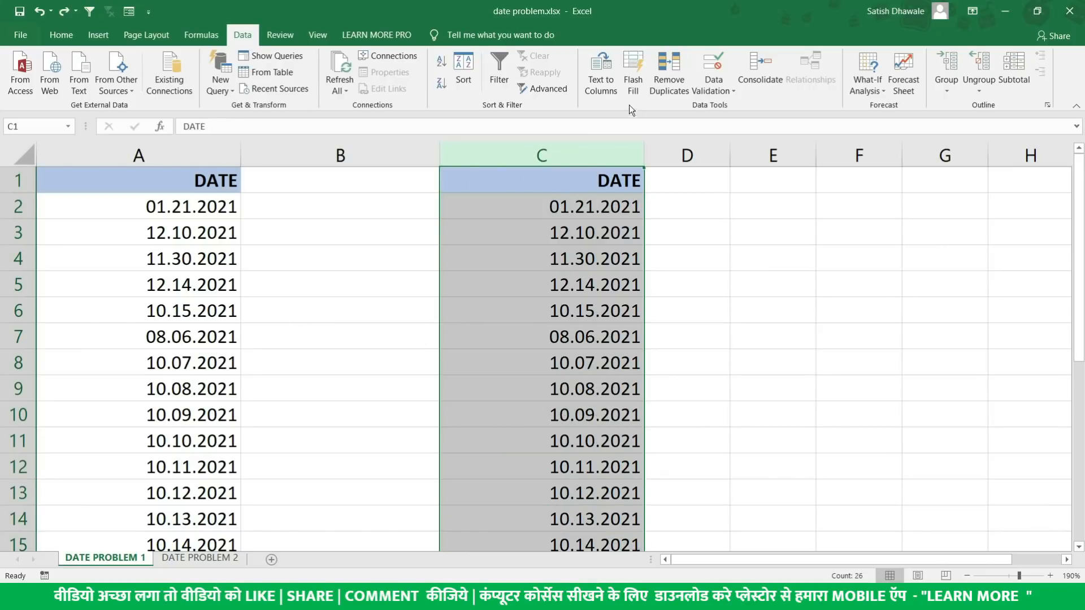
left_click(608, 83)
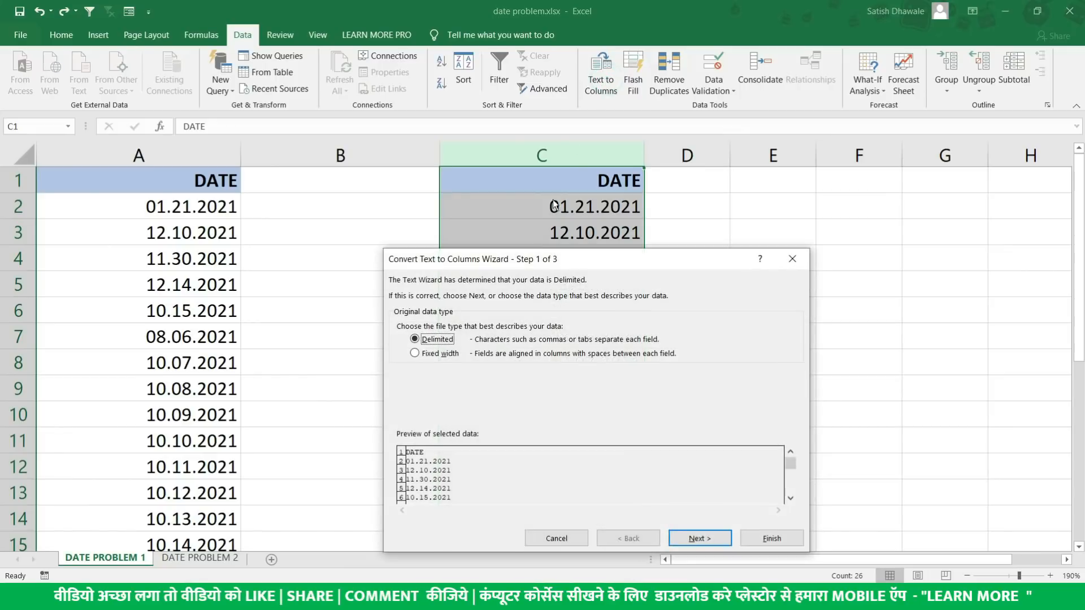
left_click(706, 546)
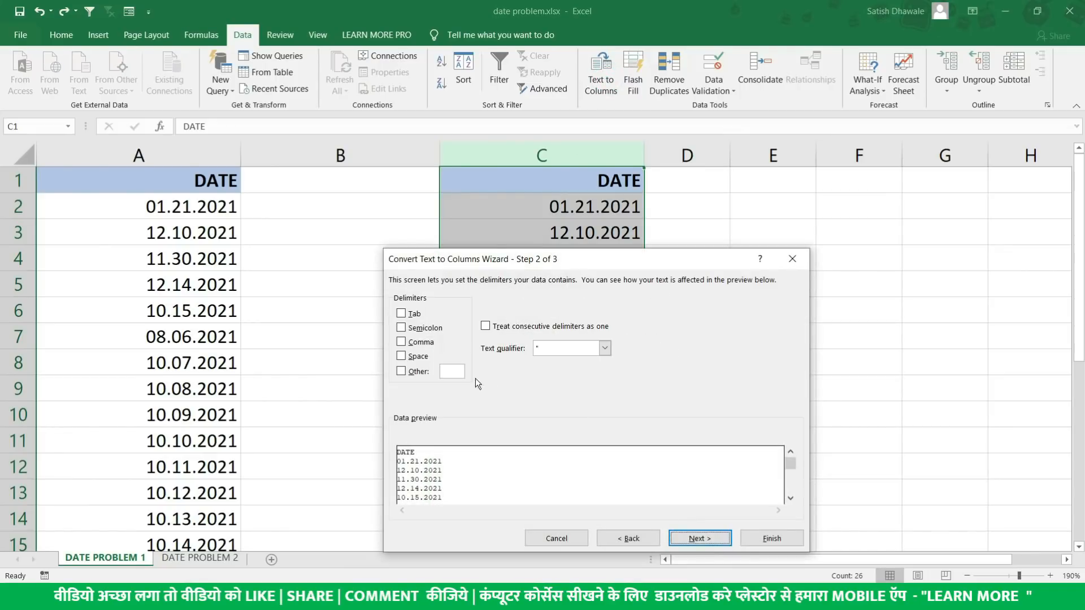
left_click(721, 542)
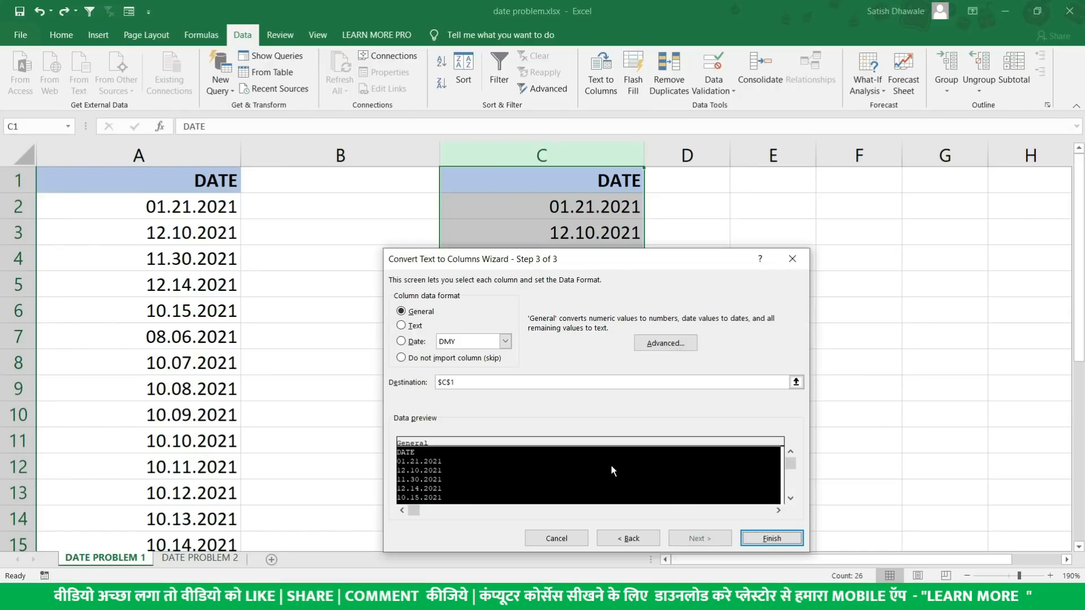
Set the column data format to Date with MDY order and convert column C into destination $C$1.
left_click(417, 342)
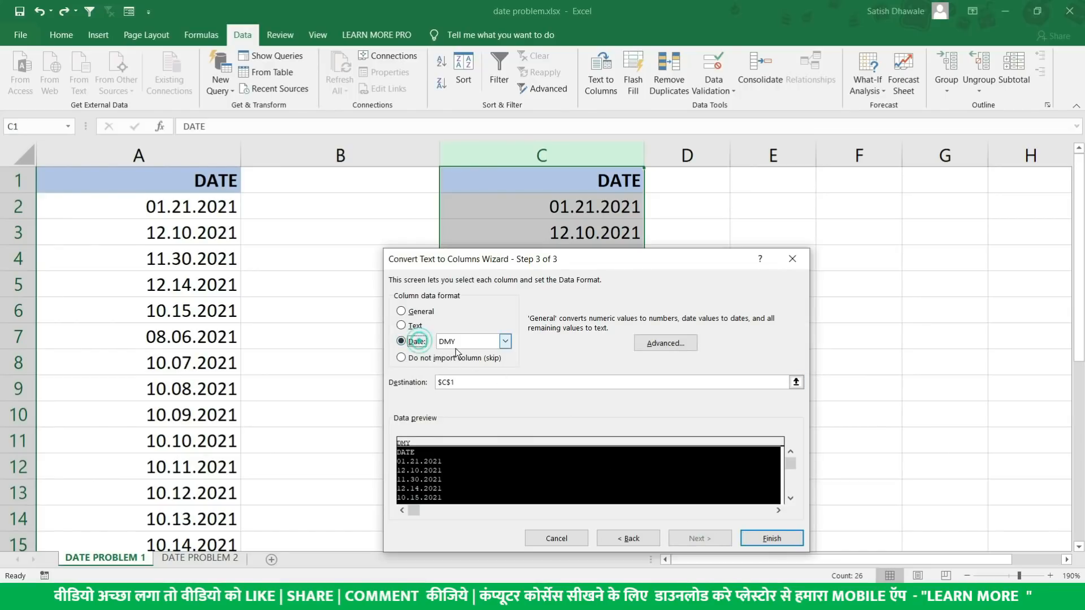
left_click(462, 343)
left_click(459, 353)
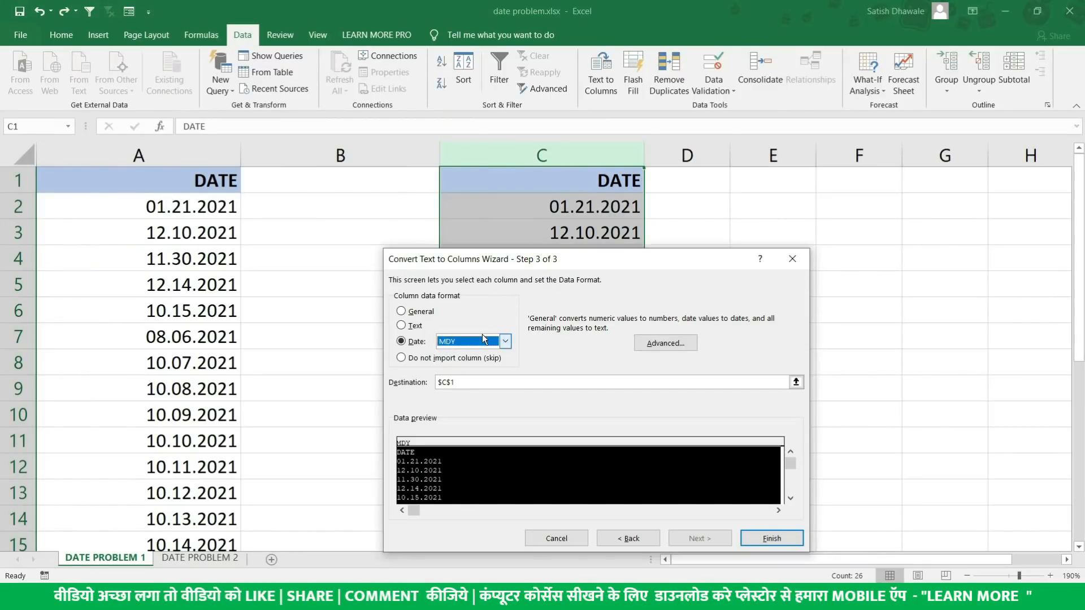
left_click(483, 340)
left_click(466, 365)
left_click(466, 344)
left_click(460, 354)
left_click(743, 533)
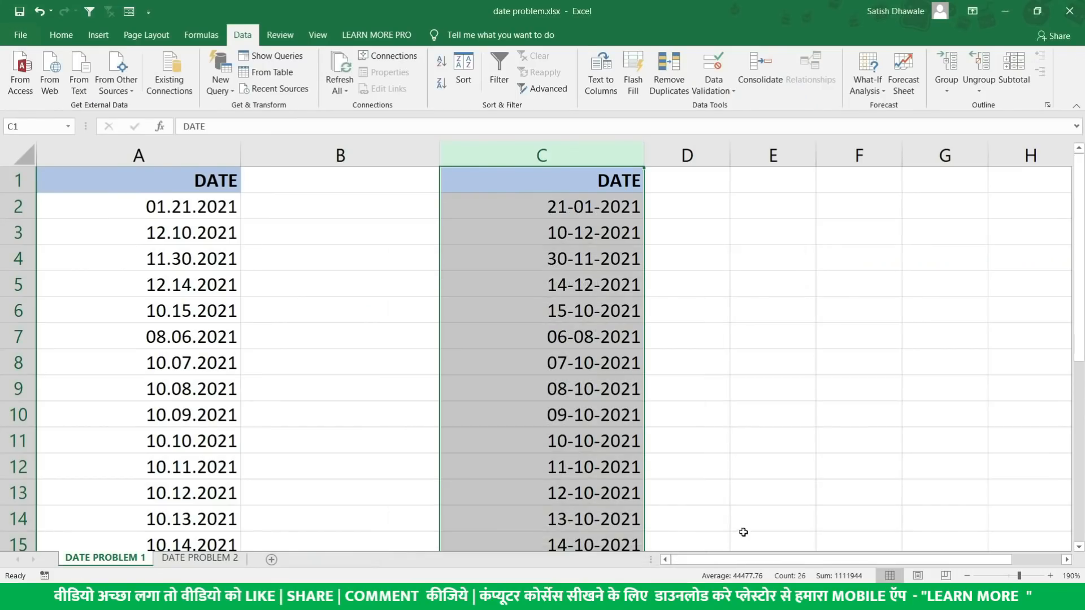
Undo the Text to Columns conversion and enter 21-01-2021 in cell D2 as a Flash Fill example.
key("ctrl+z")
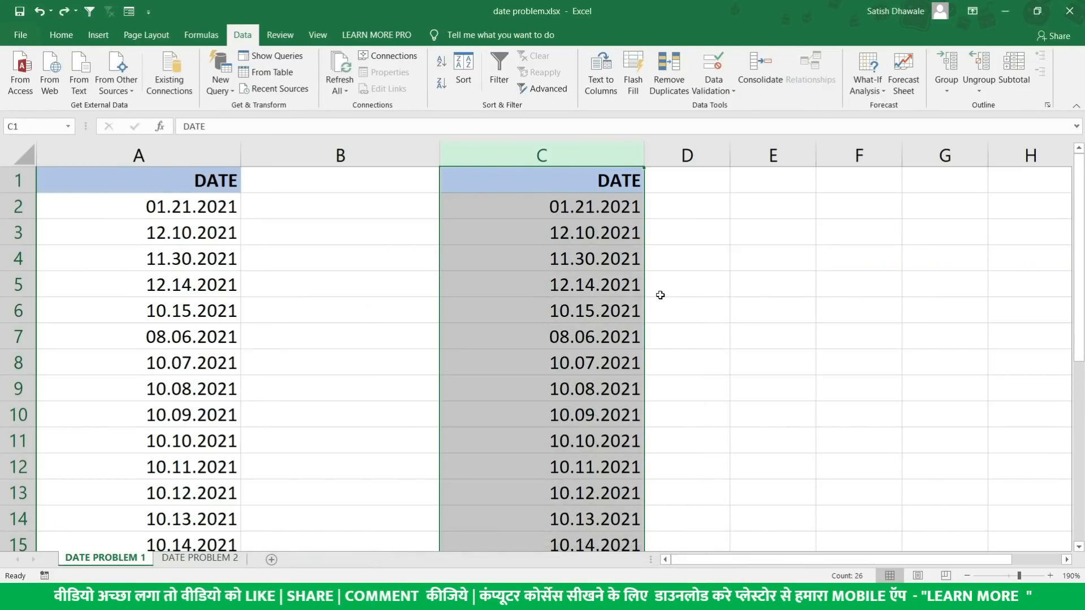
left_click(695, 204)
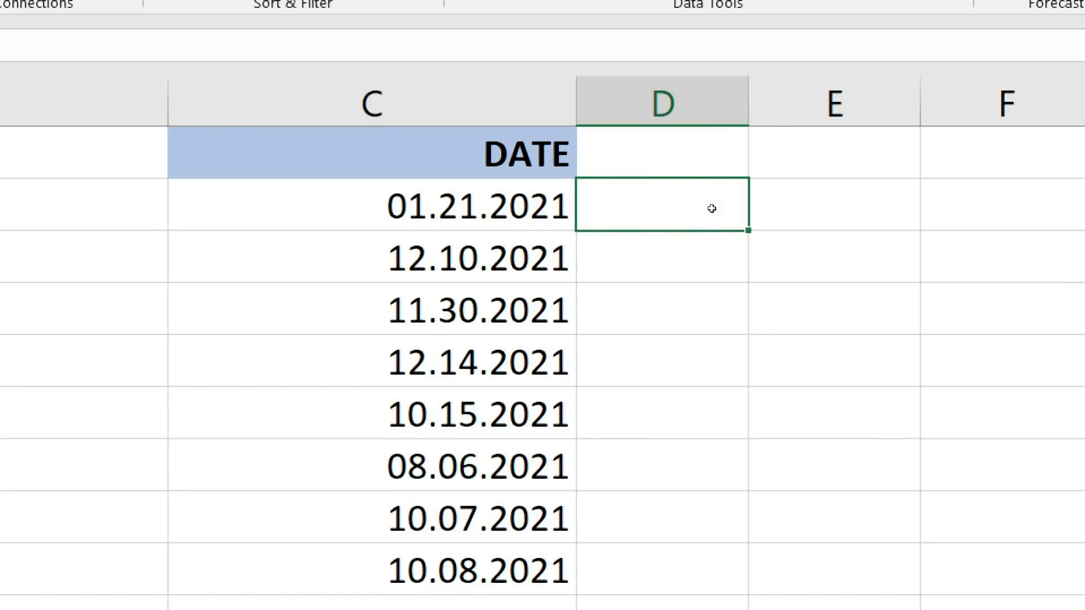
type("21-")
key("BackSpace")
type("/")
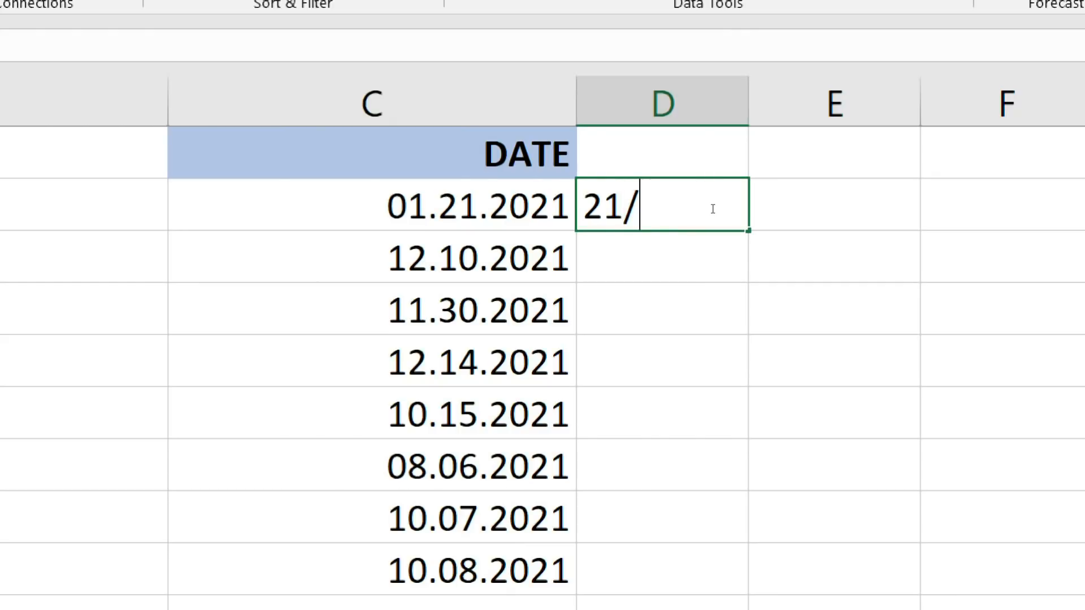
key("BackSpace")
type("-01")
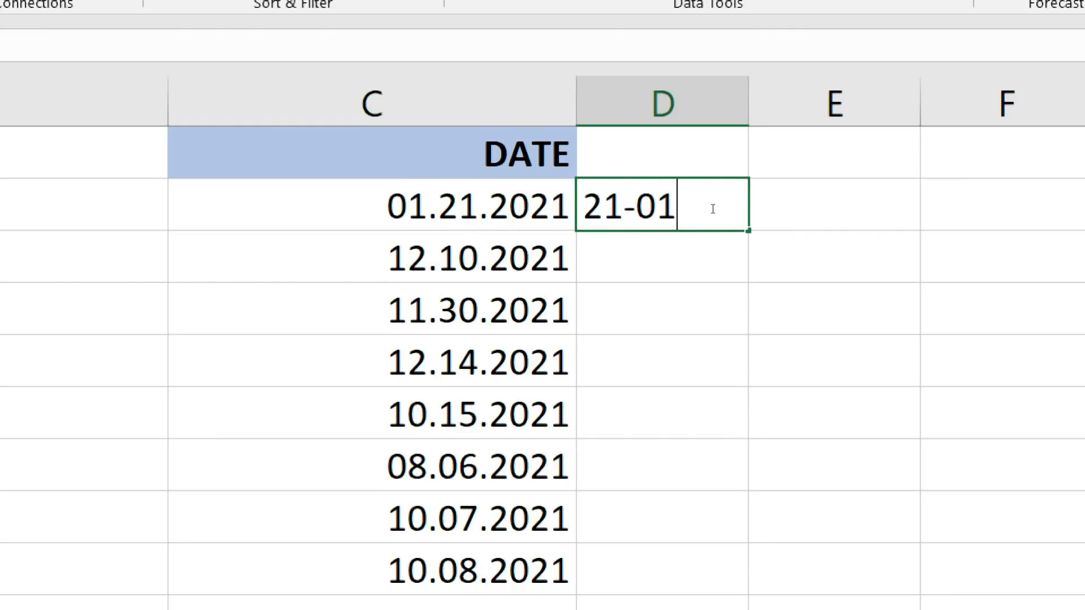
type("-2021")
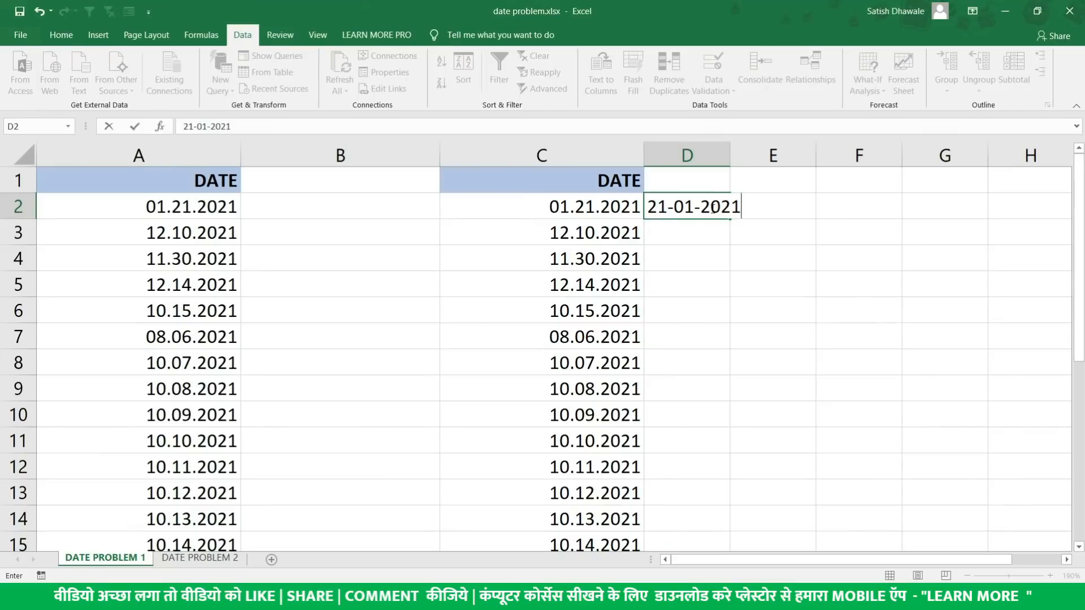
key("Return")
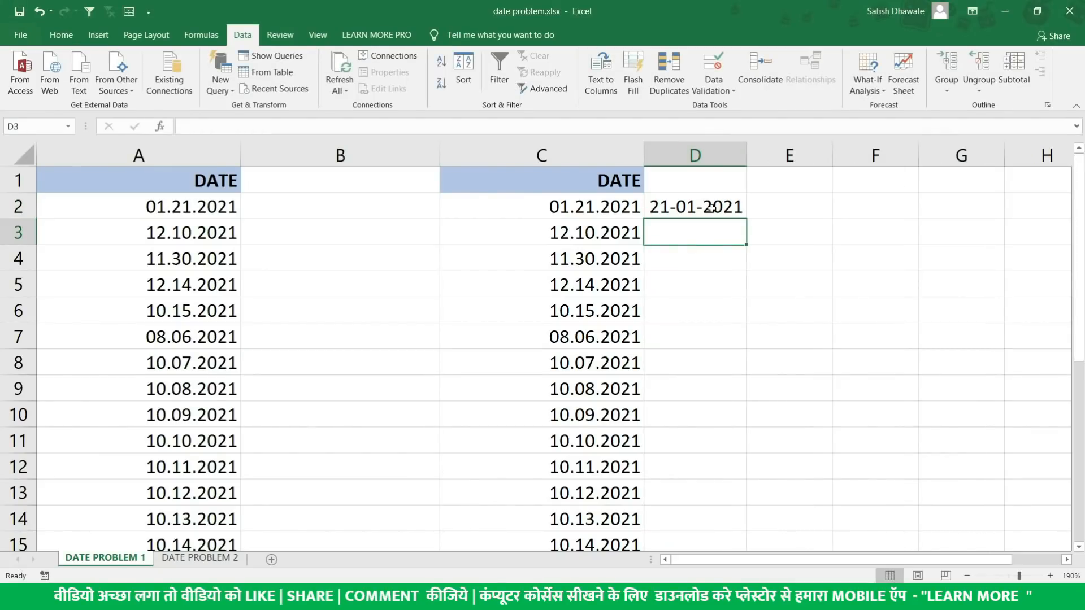
Flash Fill the remaining dates down column D from the D2 example and check the results.
key("ctrl+e")
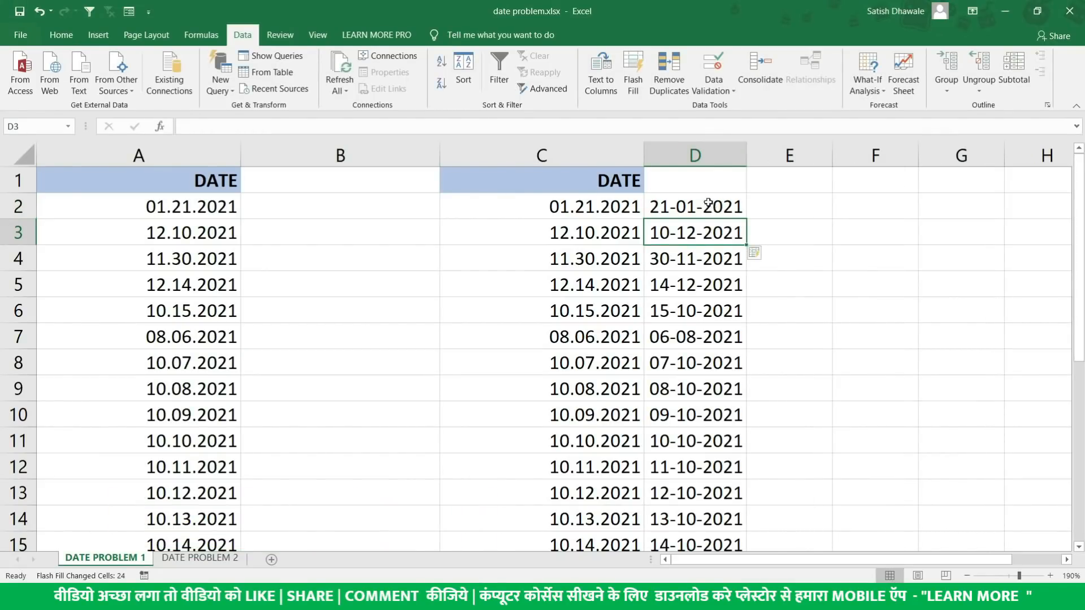
left_click_drag(695, 211, 698, 514)
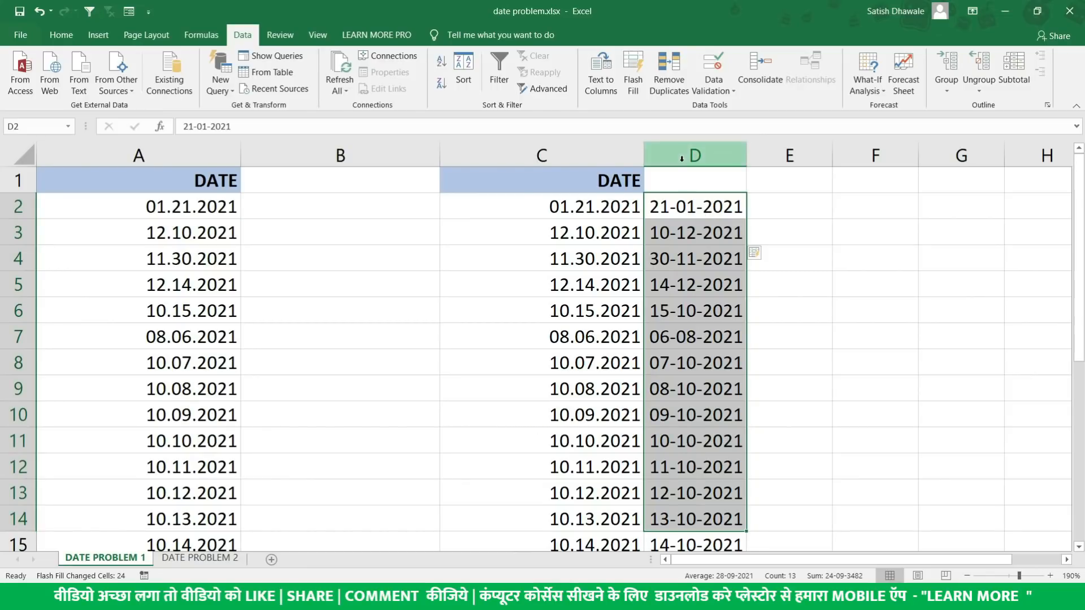
left_click(687, 204)
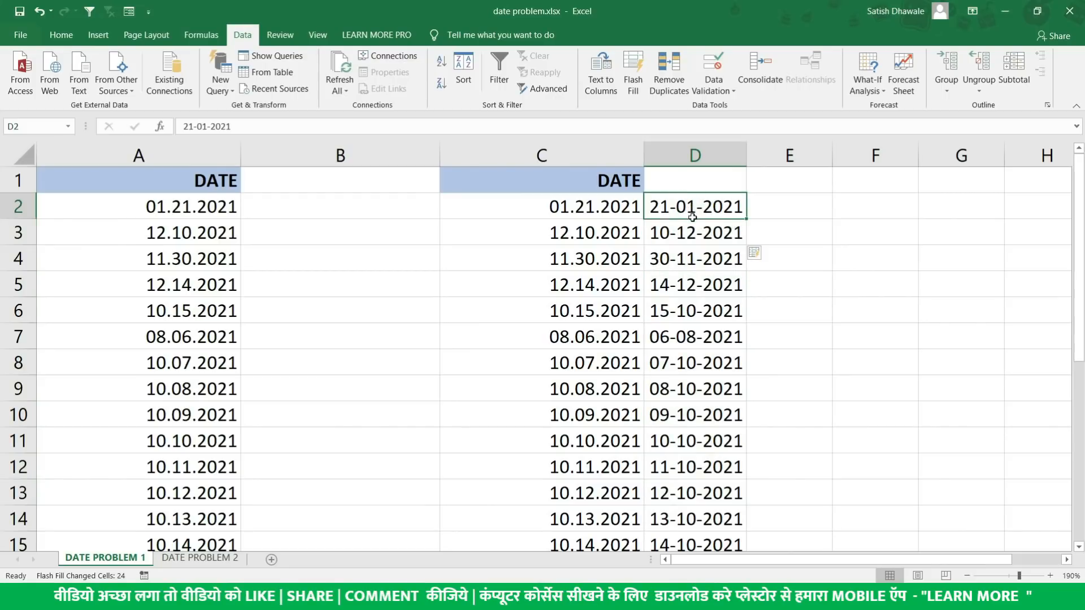
left_click(676, 205)
left_click_drag(706, 229, 704, 410)
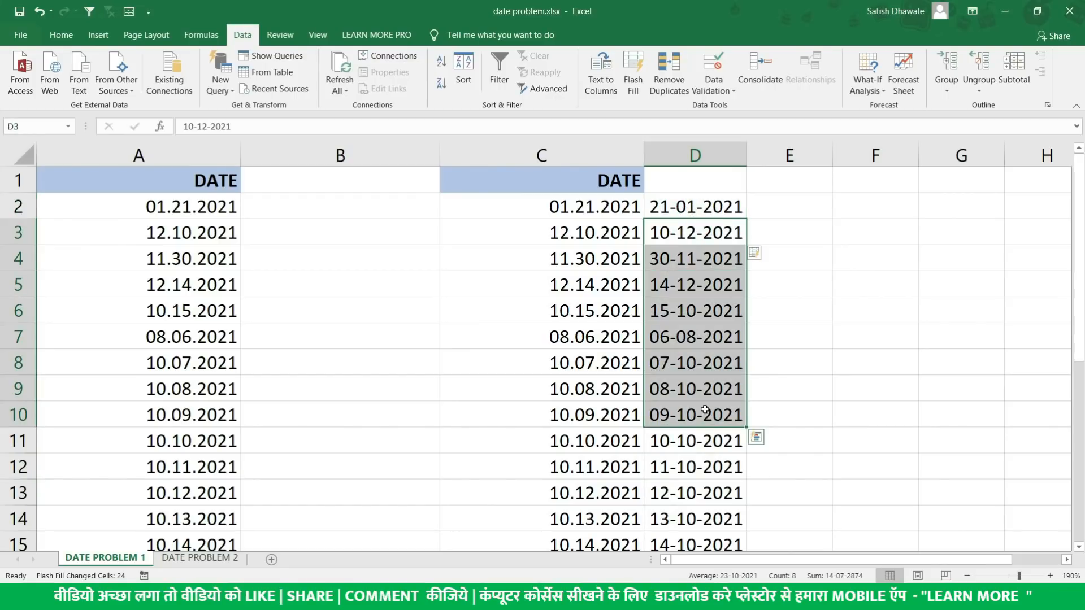
Clear all the dates from column D.
left_click(695, 154)
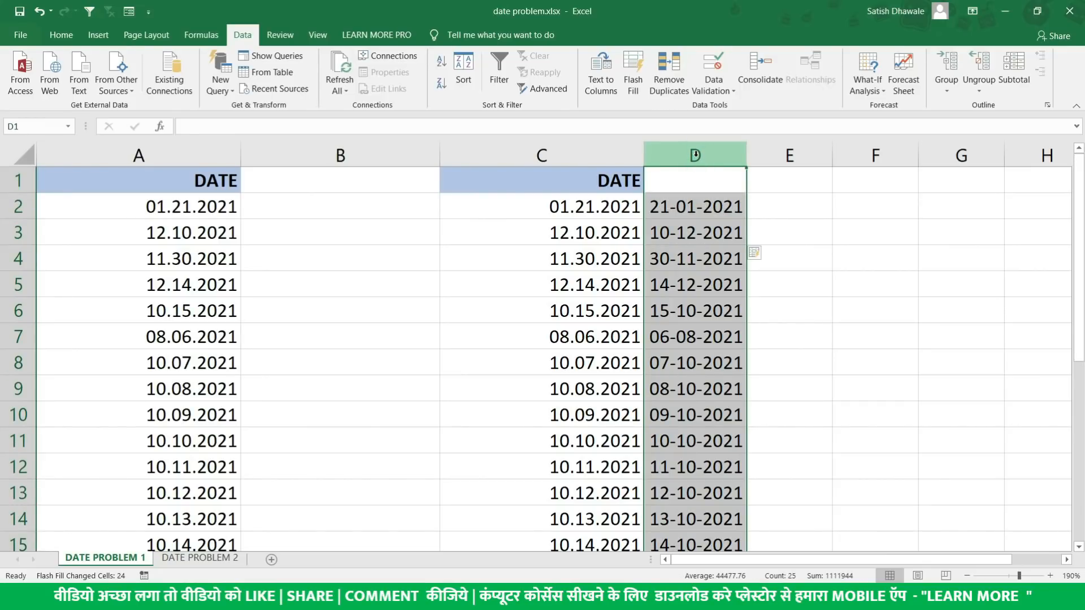
key("Delete")
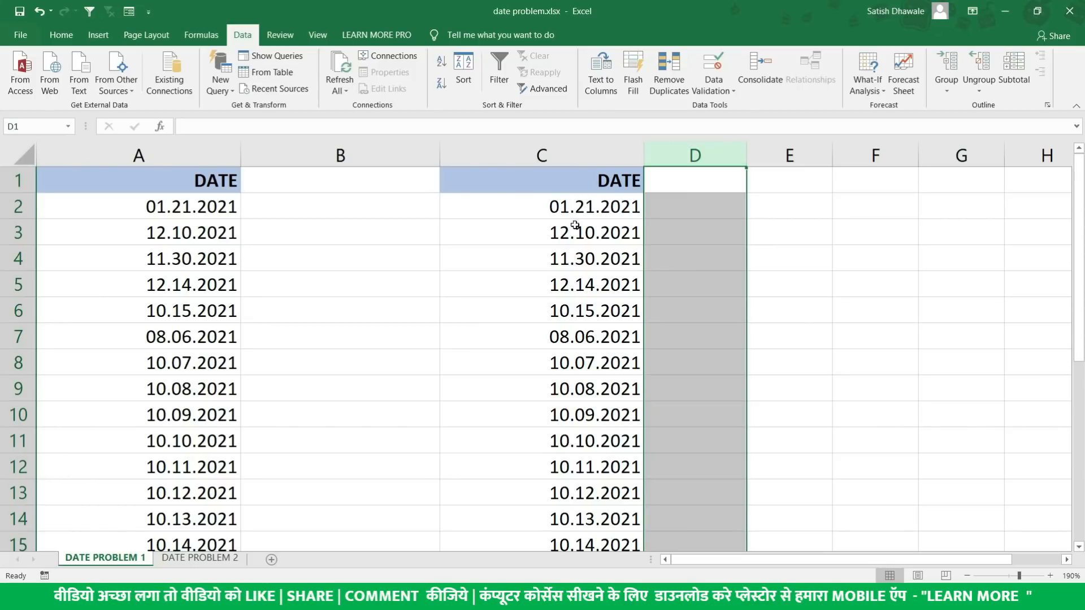
Examine the dot-separated dates in column C alongside the empty cells of column D.
left_click(560, 208)
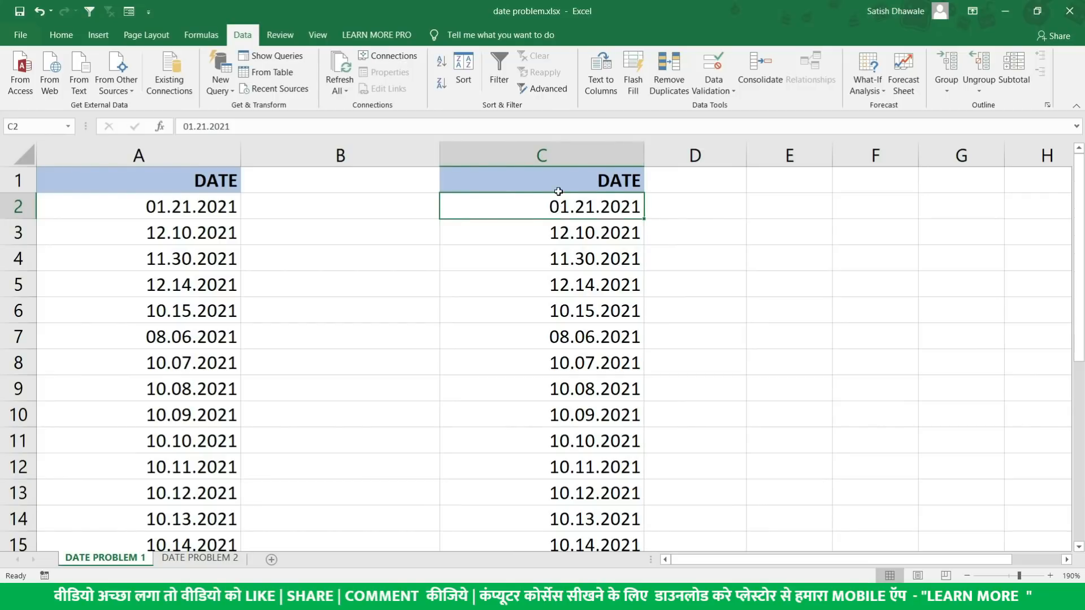
left_click(570, 155)
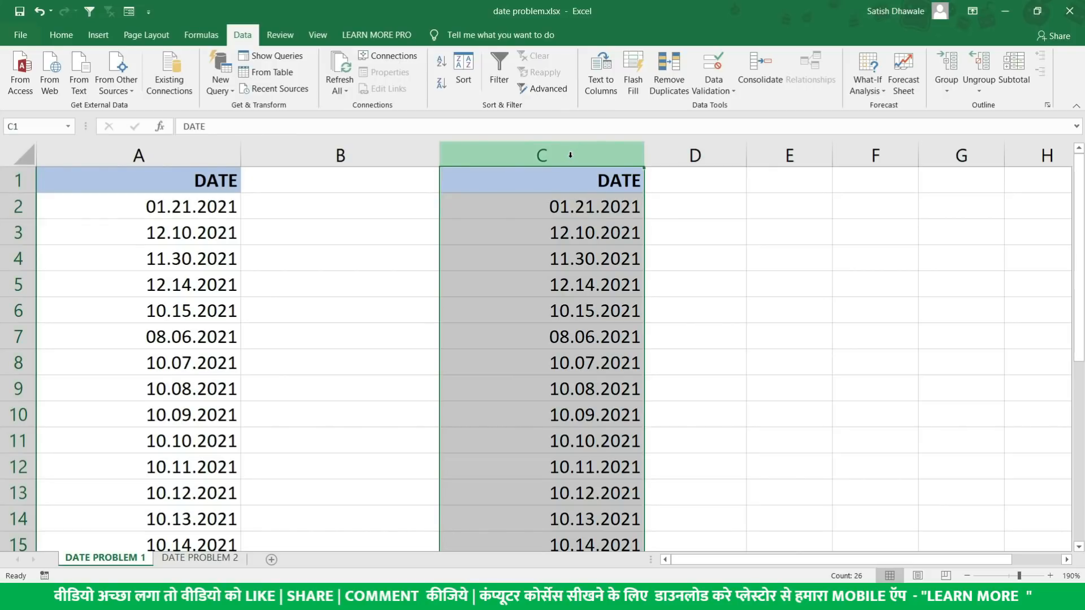
left_click(592, 205)
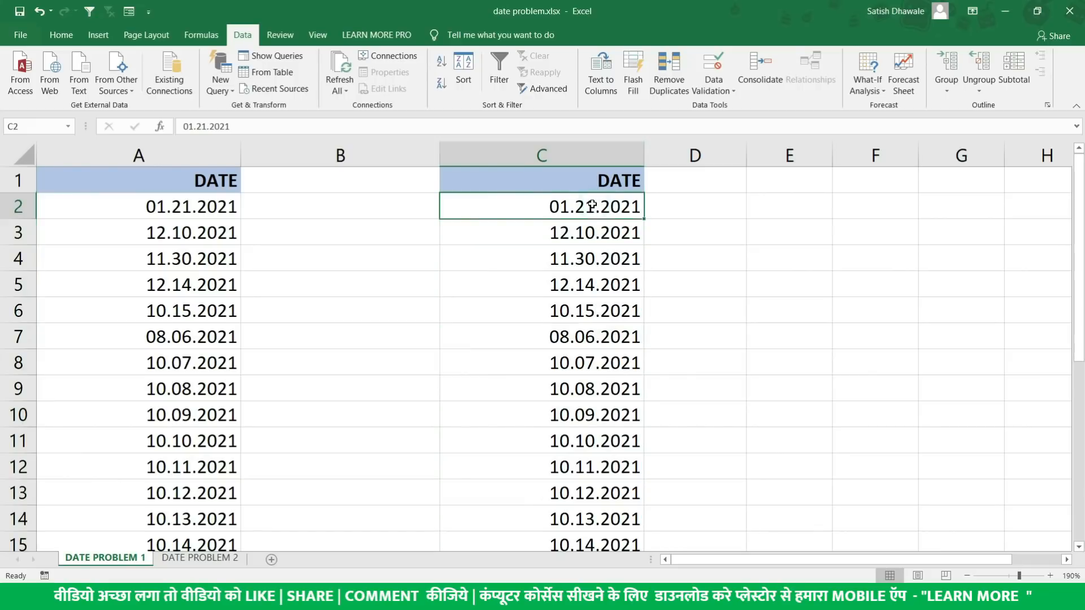
left_click(703, 213)
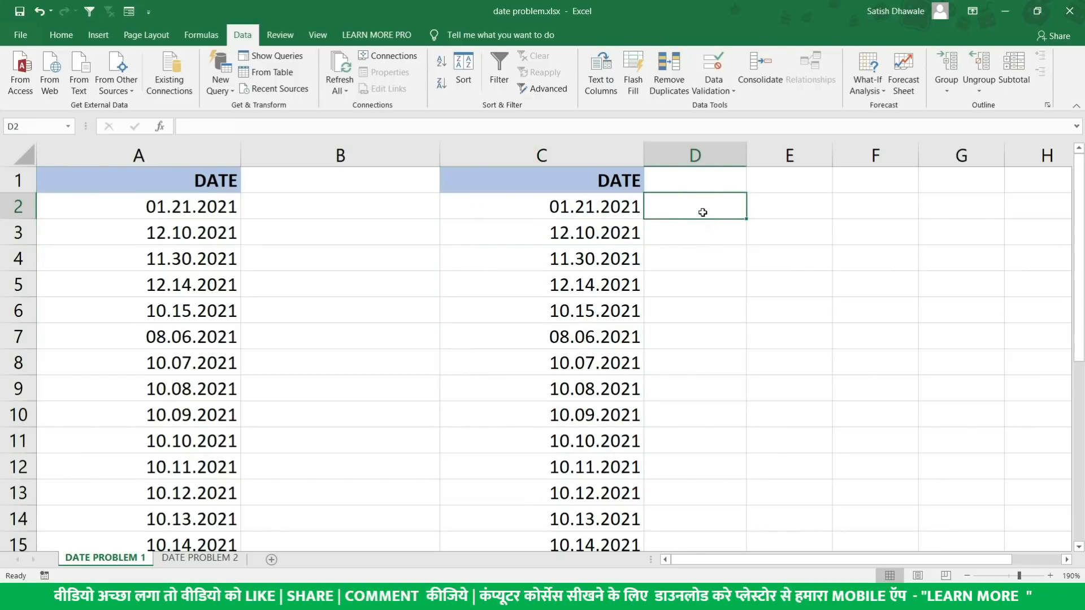
scroll(602, 307, "down", 10)
scroll(593, 349, "up", 3)
left_click_drag(585, 307, 586, 421)
left_click_drag(695, 306, 691, 450)
scroll(691, 450, "up", 7)
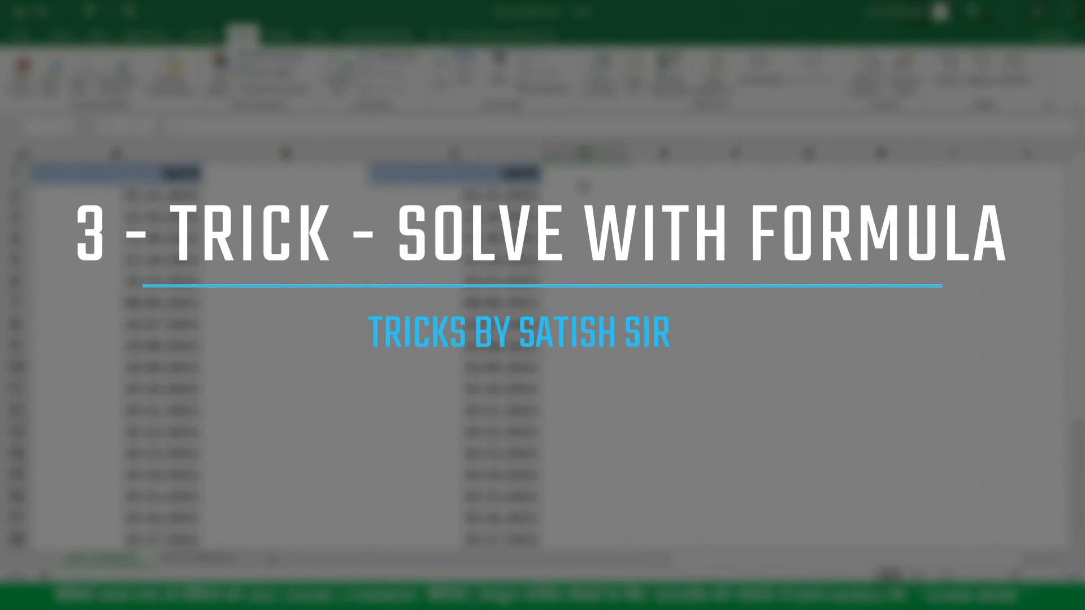
Extract the year from C2 in cell D2 with the formula =RIGHT(C2,4).
left_click(585, 186)
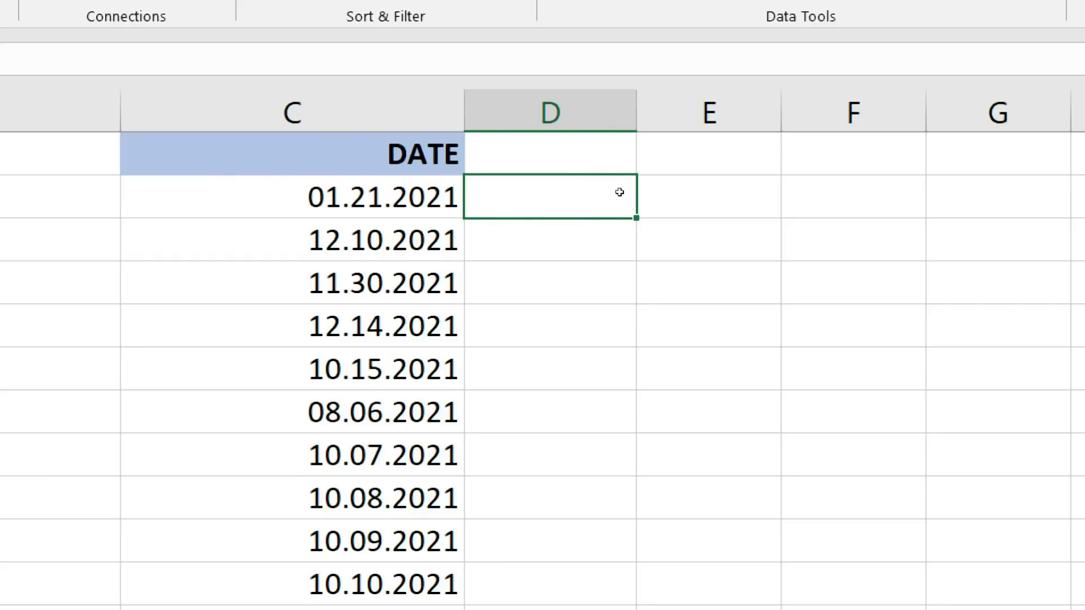
type("=righ")
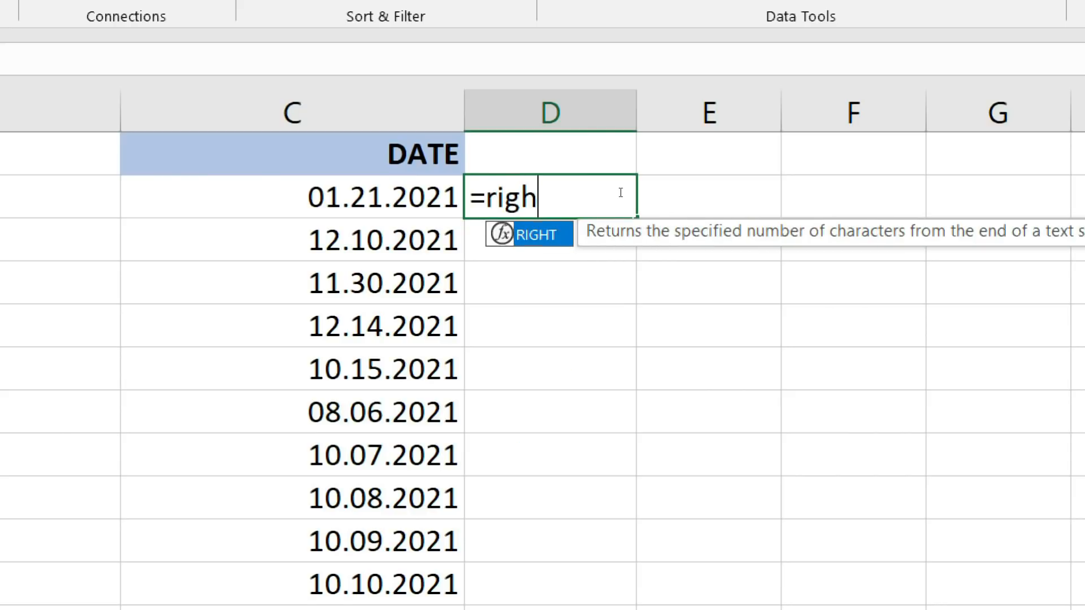
key("Tab")
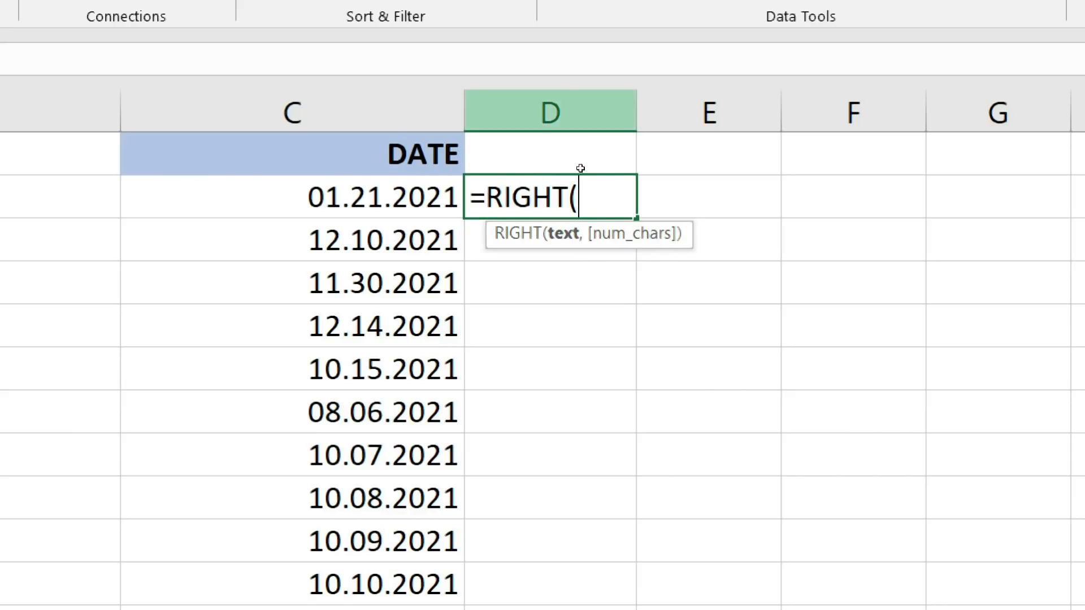
left_click(481, 197)
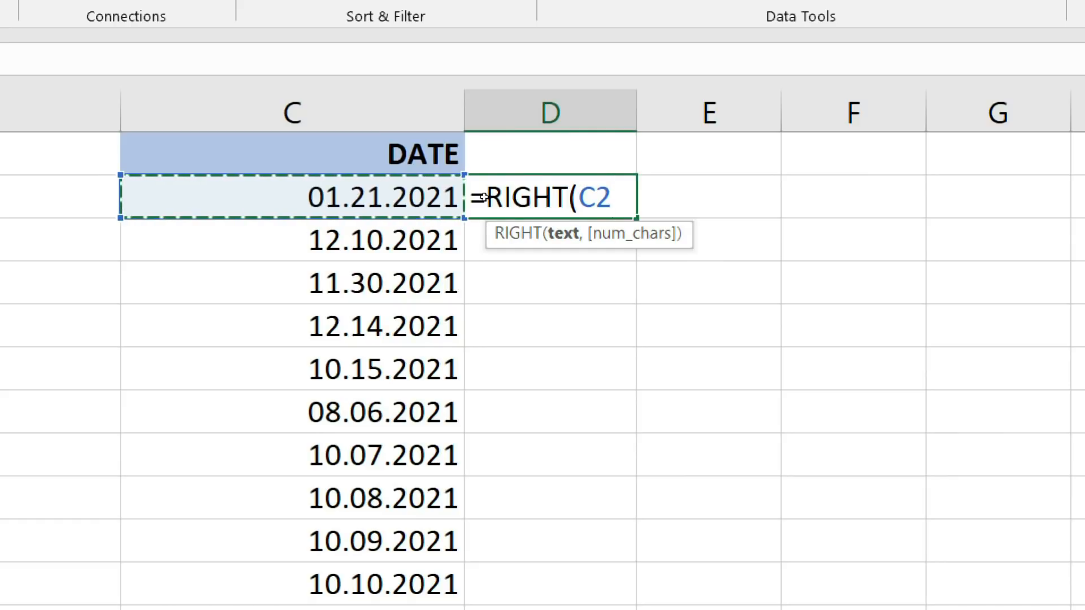
type(",4)")
key("Return")
Replace the D2 formula with =LEFT(C2,2) to extract the month from C2.
left_click(485, 198)
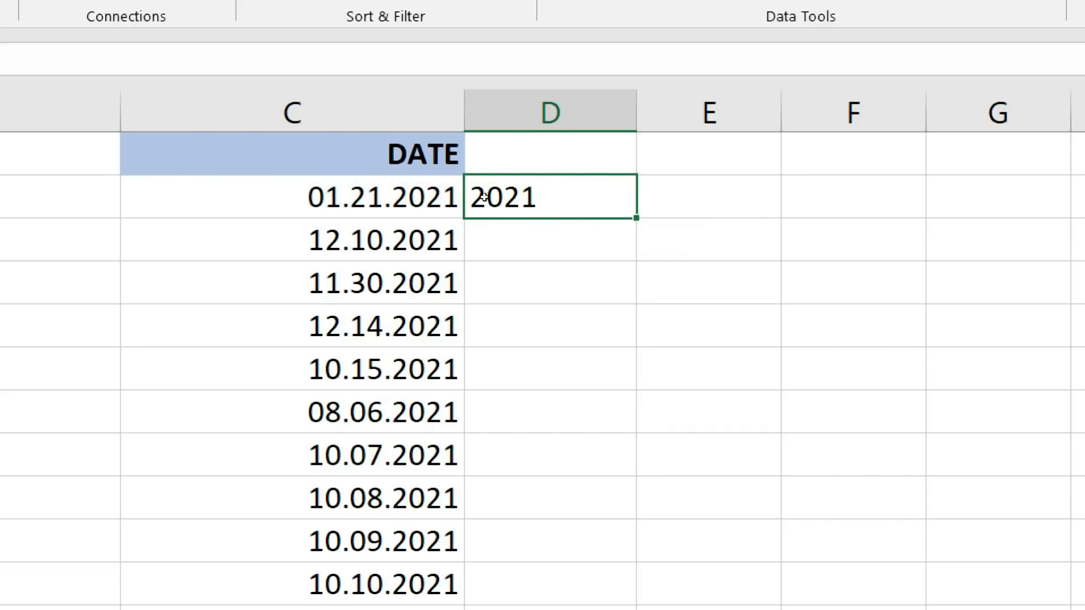
type("=le")
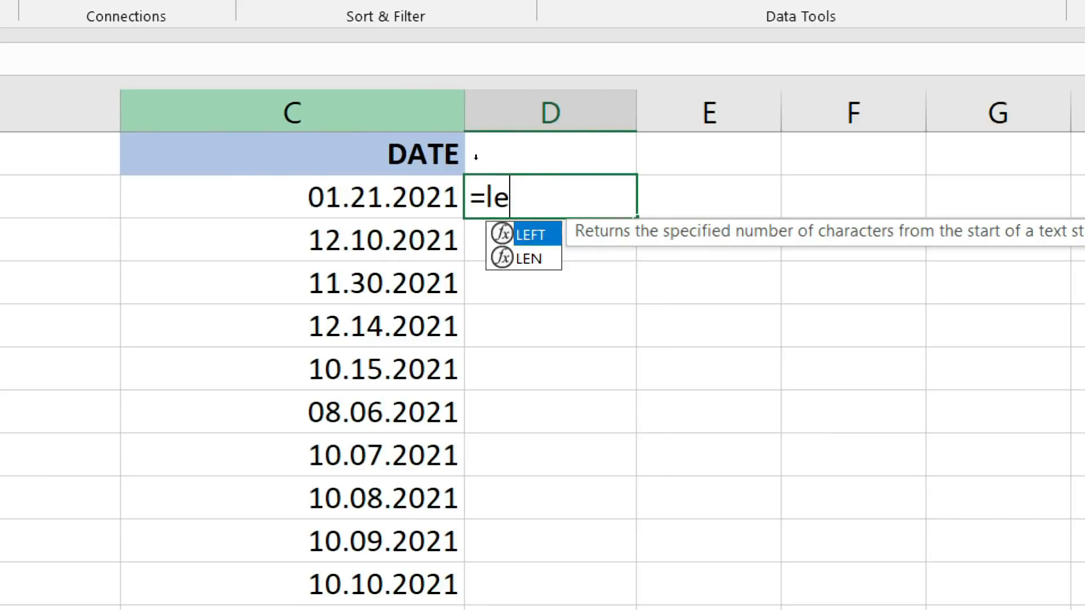
key("Tab")
key("Left")
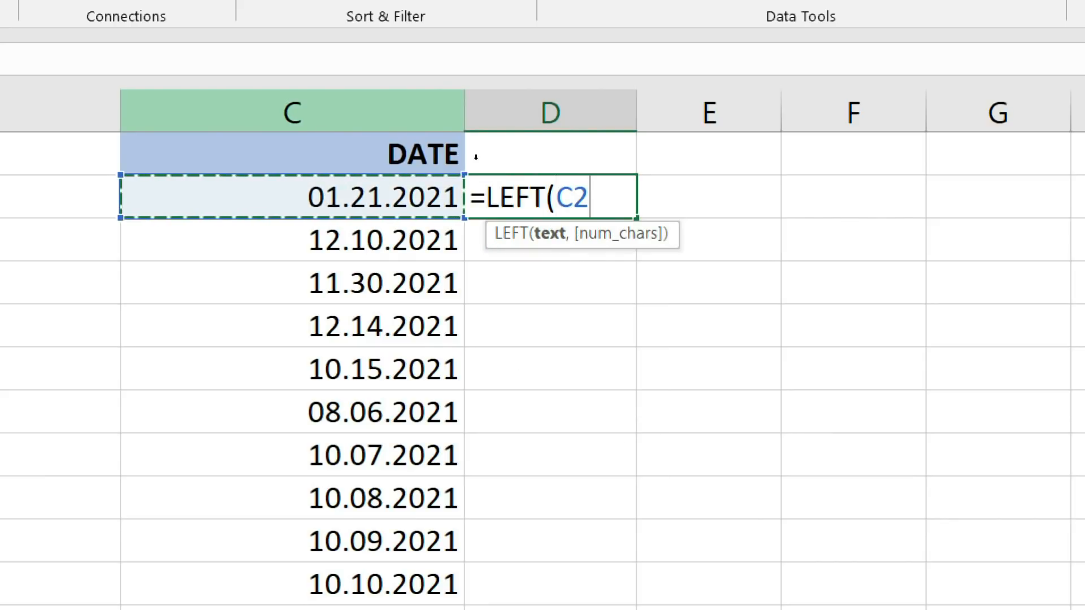
type(",2")
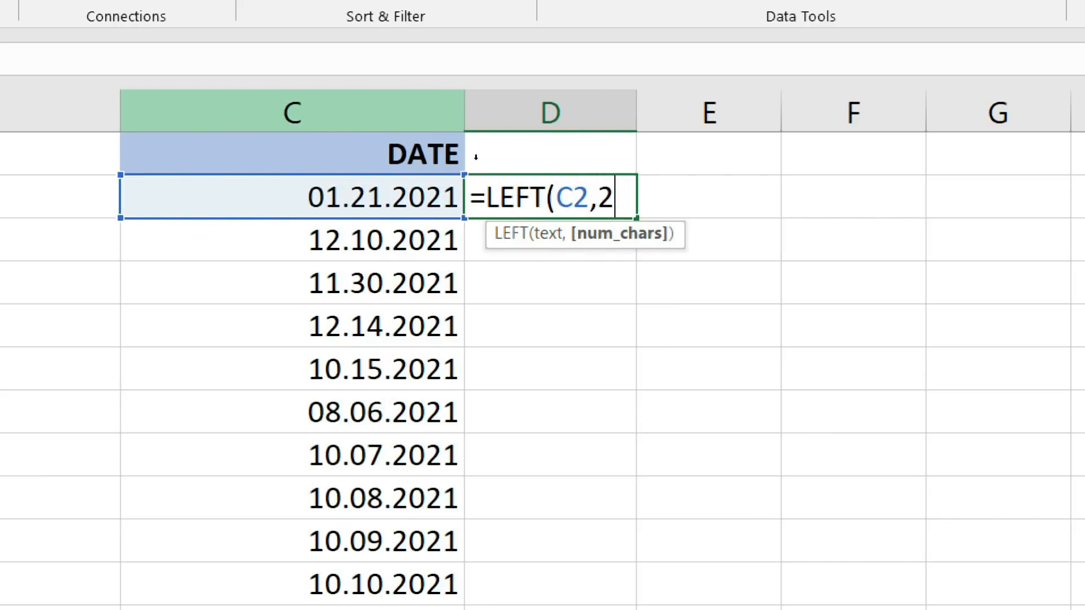
type(")")
key("Return")
Clear the month-extraction formula from cell D2.
key("Up")
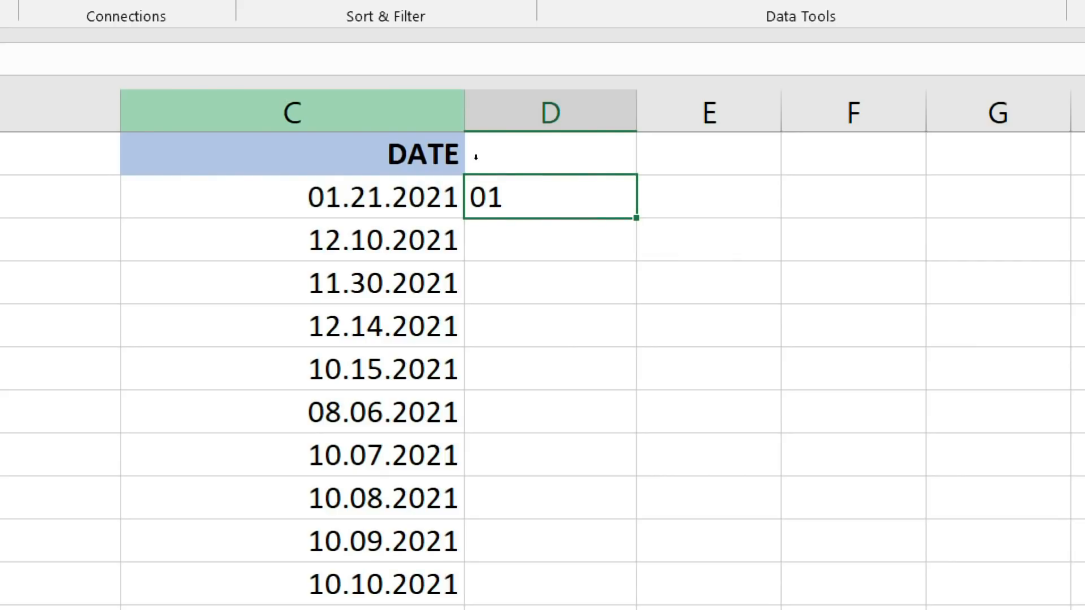
key("Delete")
type("=mid")
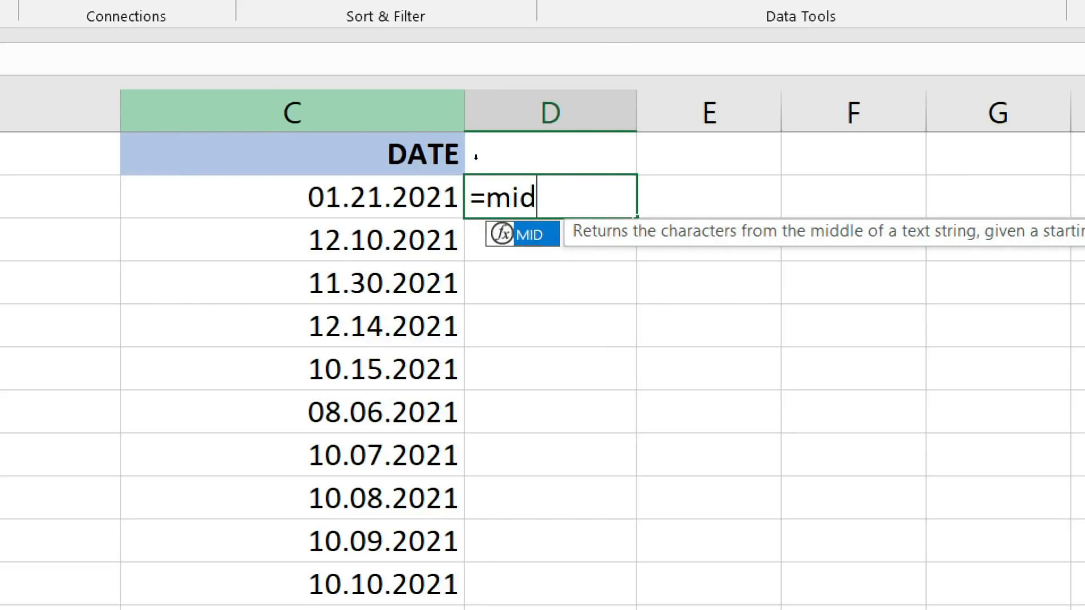
key("Tab")
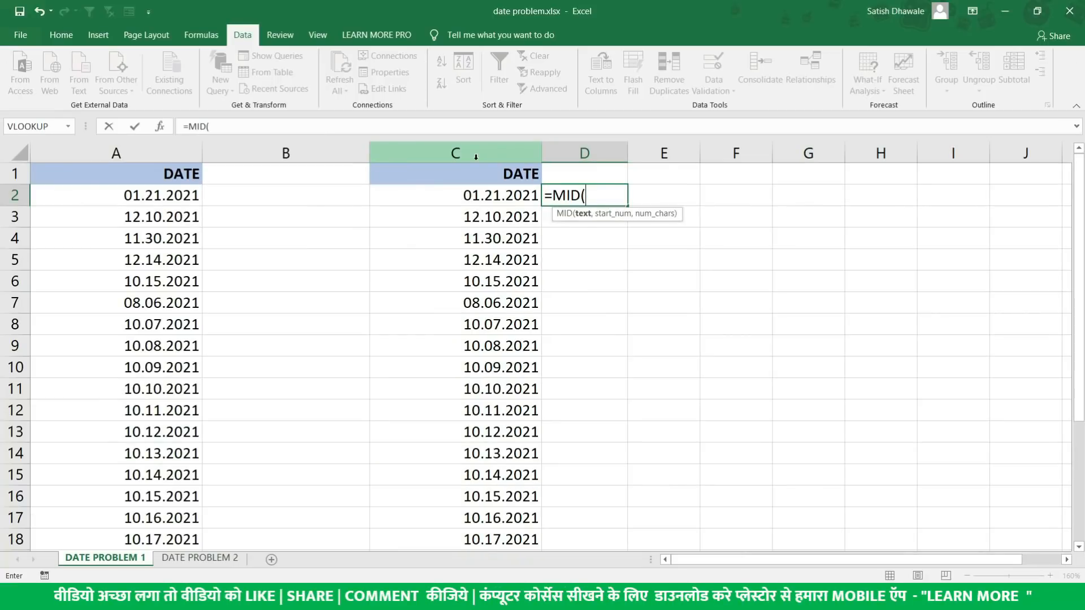
key("Escape")
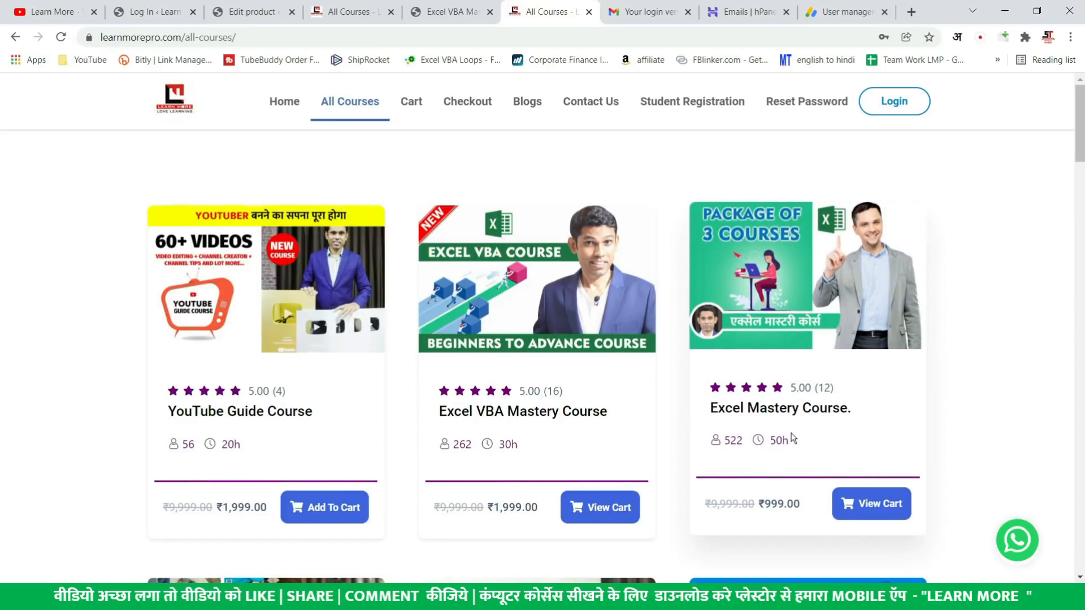
Switch to the browser and look through the courses offered on the learnmorepro.com All Courses page.
scroll(794, 439, "down", 2)
scroll(793, 438, "down", 3)
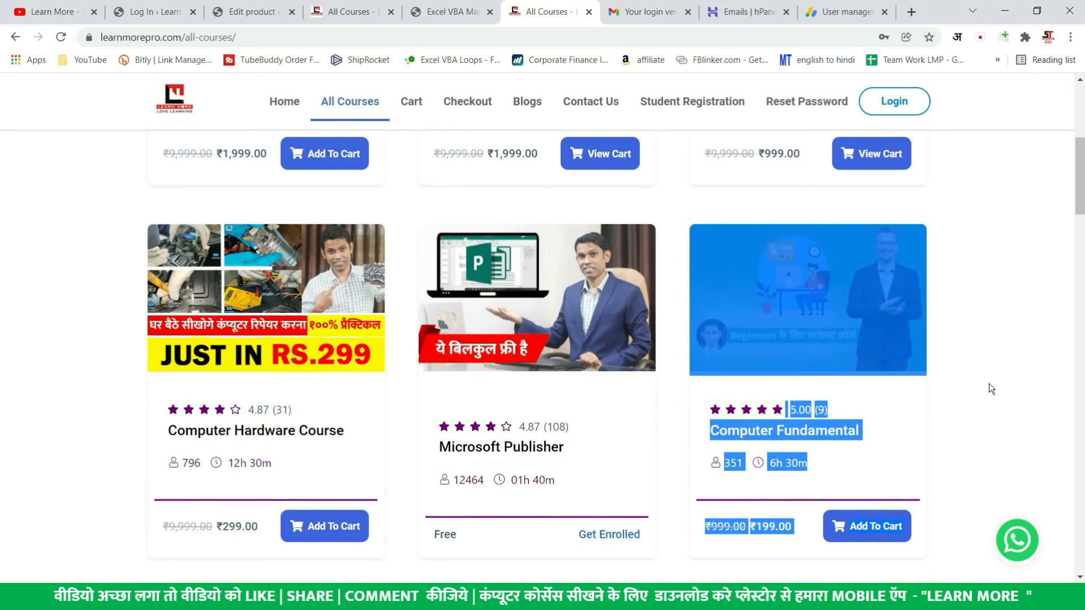
left_click(989, 383)
scroll(989, 387, "down", 6)
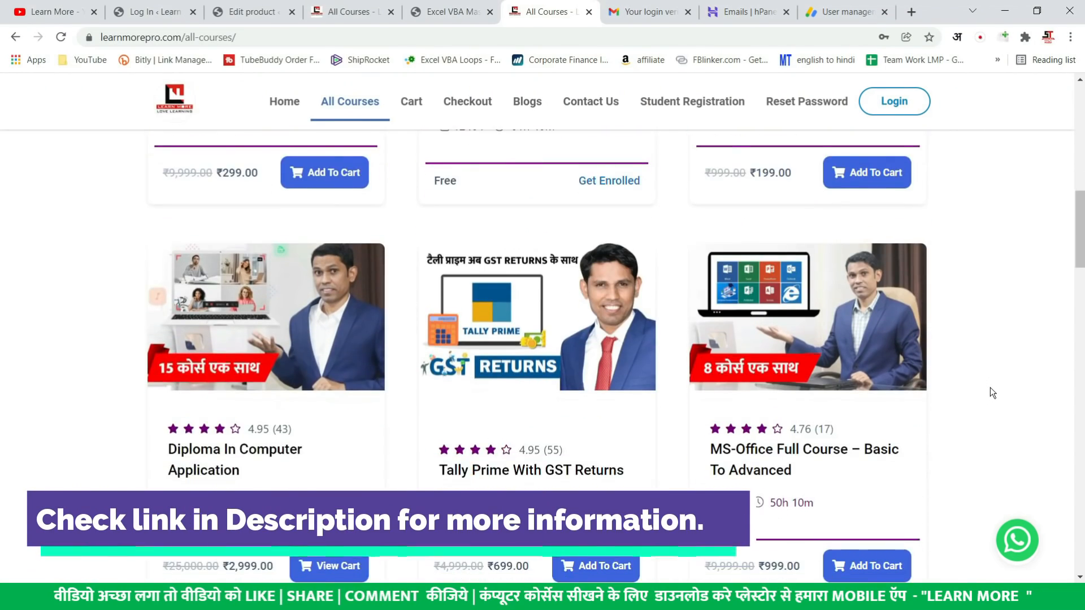
scroll(990, 387, "down", 14)
scroll(990, 387, "down", 10)
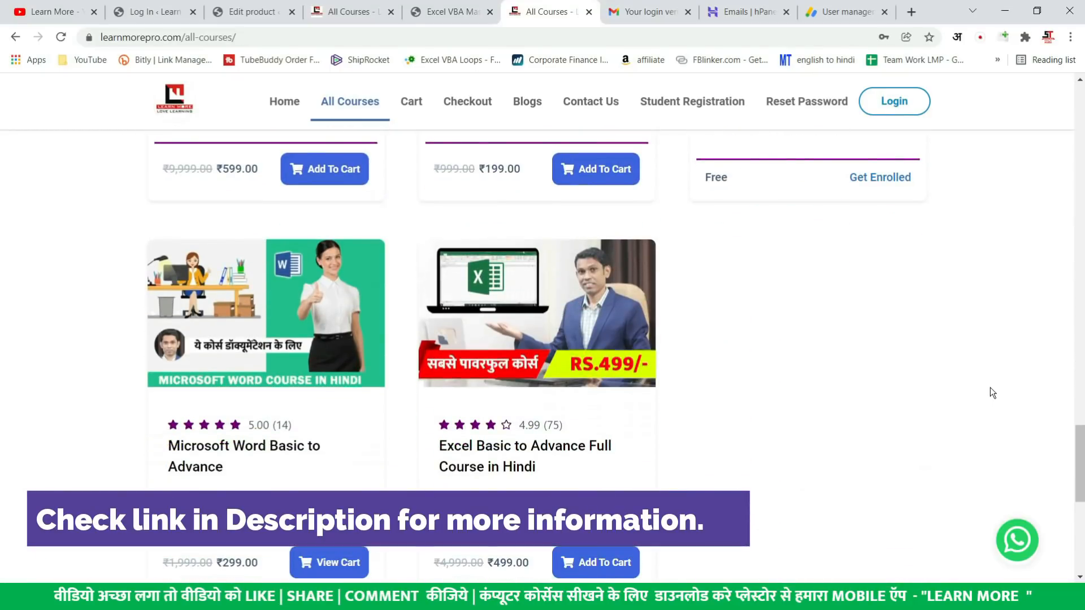
scroll(990, 387, "down", 2)
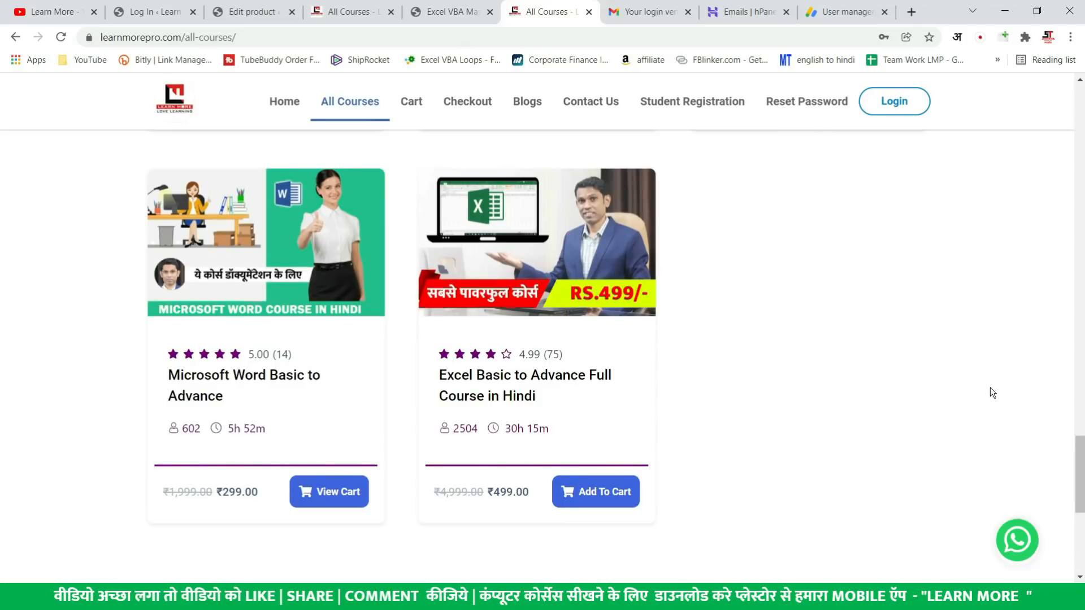
scroll(990, 388, "up", 3)
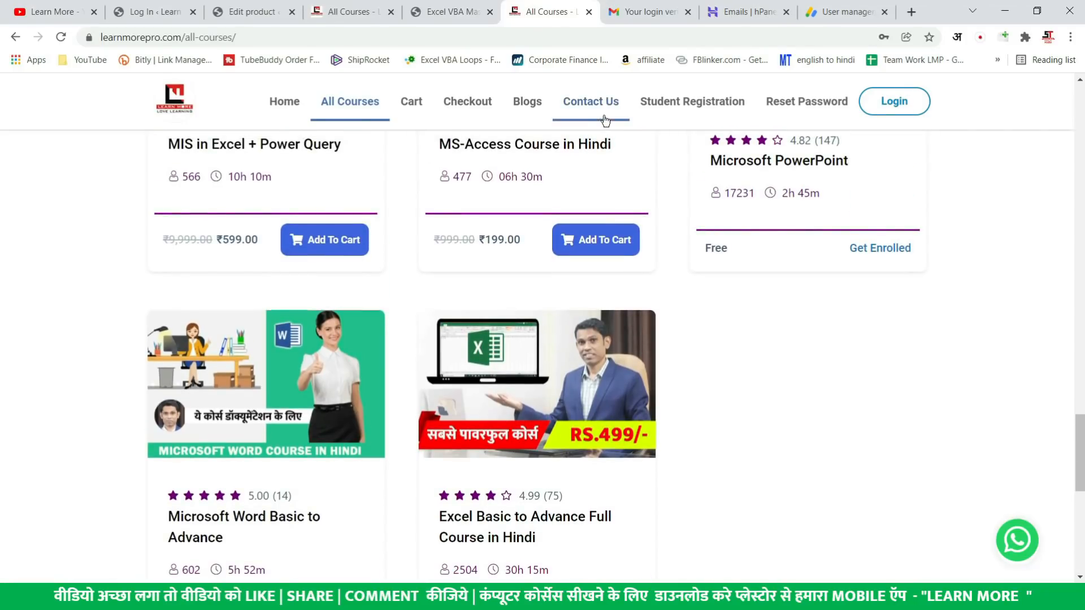
scroll(815, 439, "down", 3)
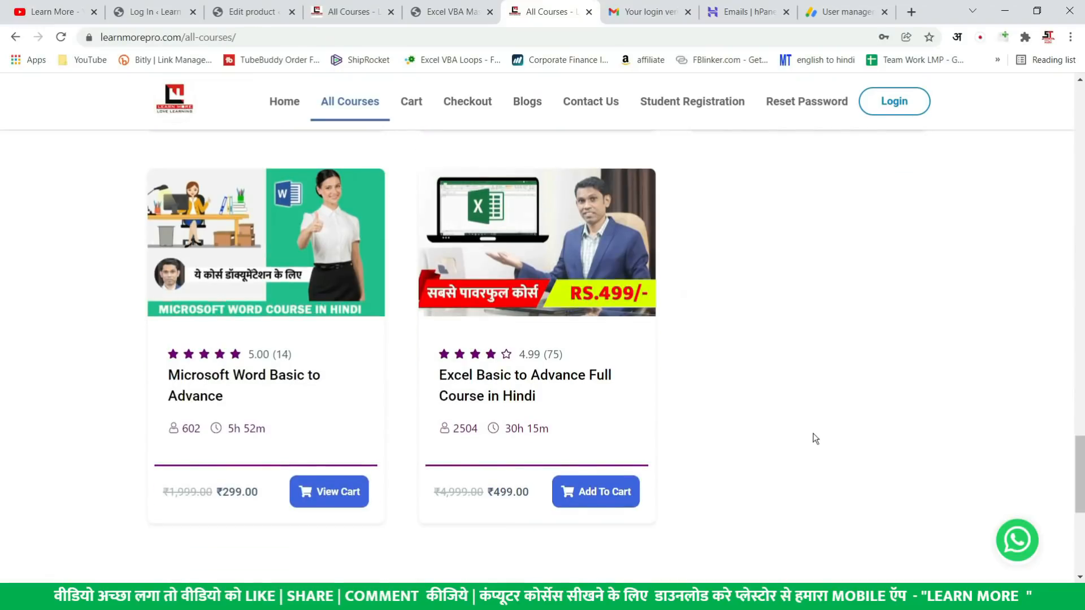
scroll(815, 439, "up", 5)
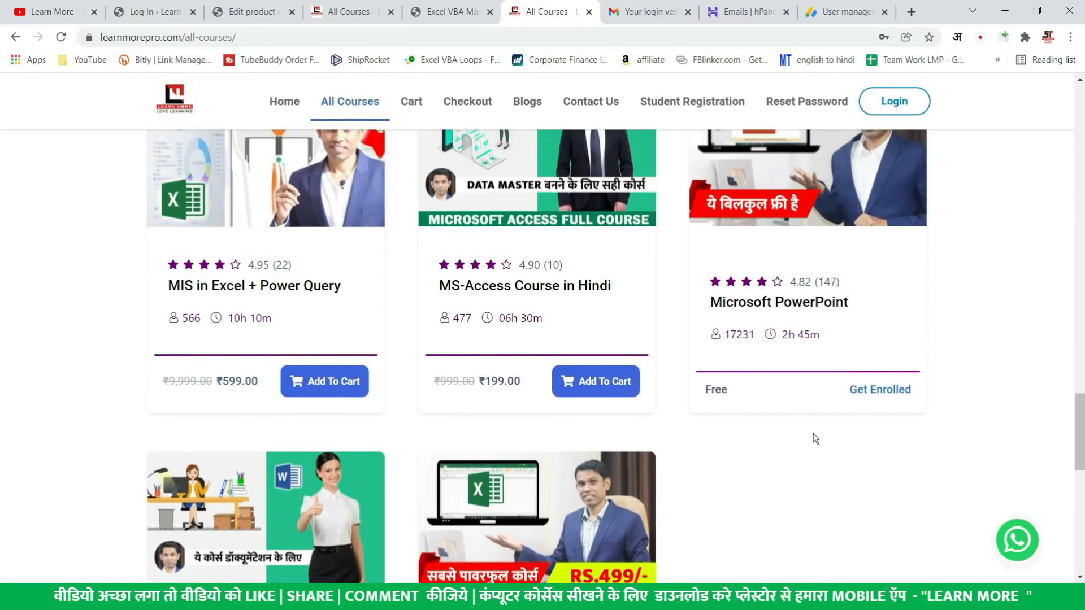
left_click(1076, 348)
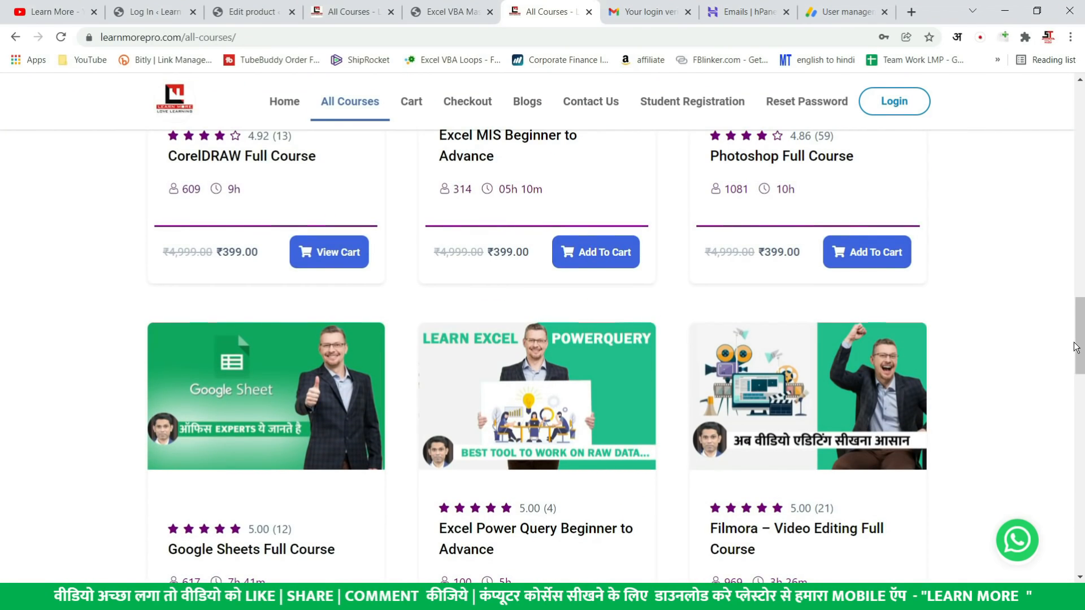
scroll(1076, 347, "up", 13)
scroll(1075, 350, "down", 3)
scroll(635, 456, "down", 20)
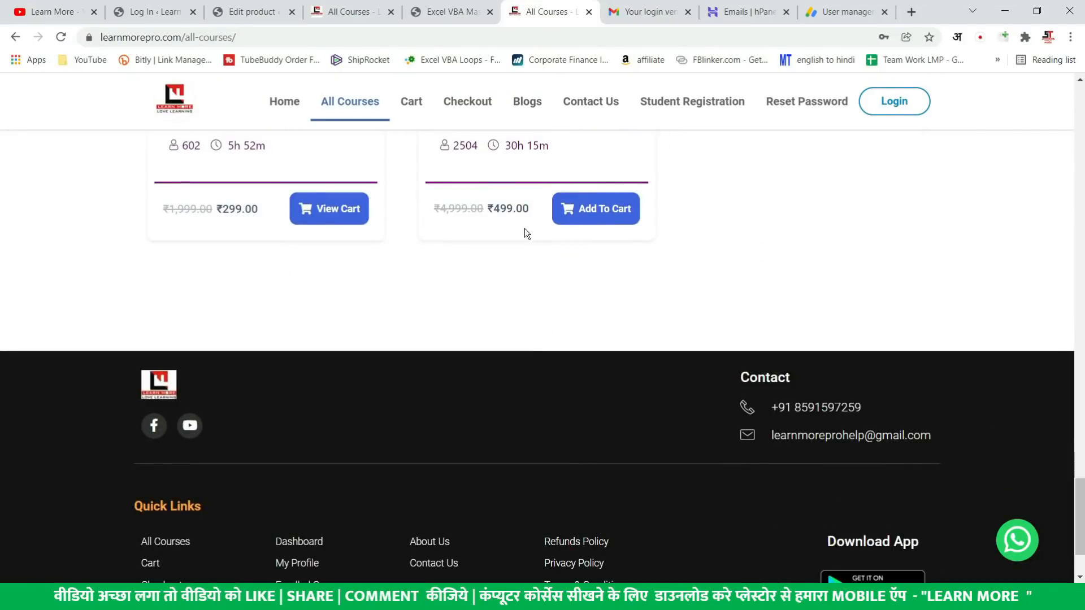
Open the Excel Basic to Advance Full Course in Hindi page and examine its description and list of course topics.
scroll(527, 279, "up", 3)
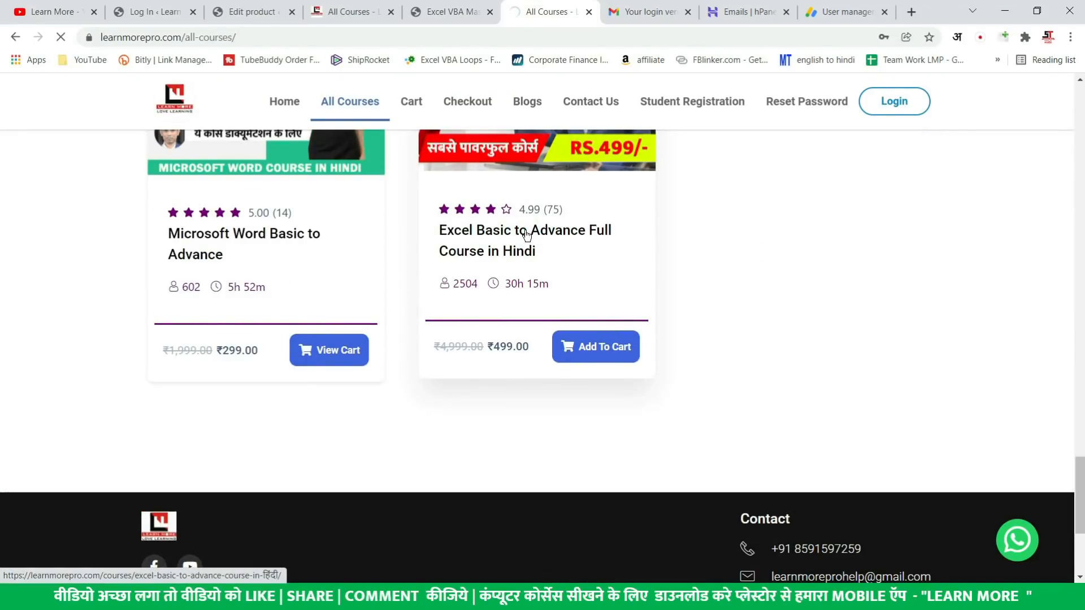
scroll(529, 256, "down", 2)
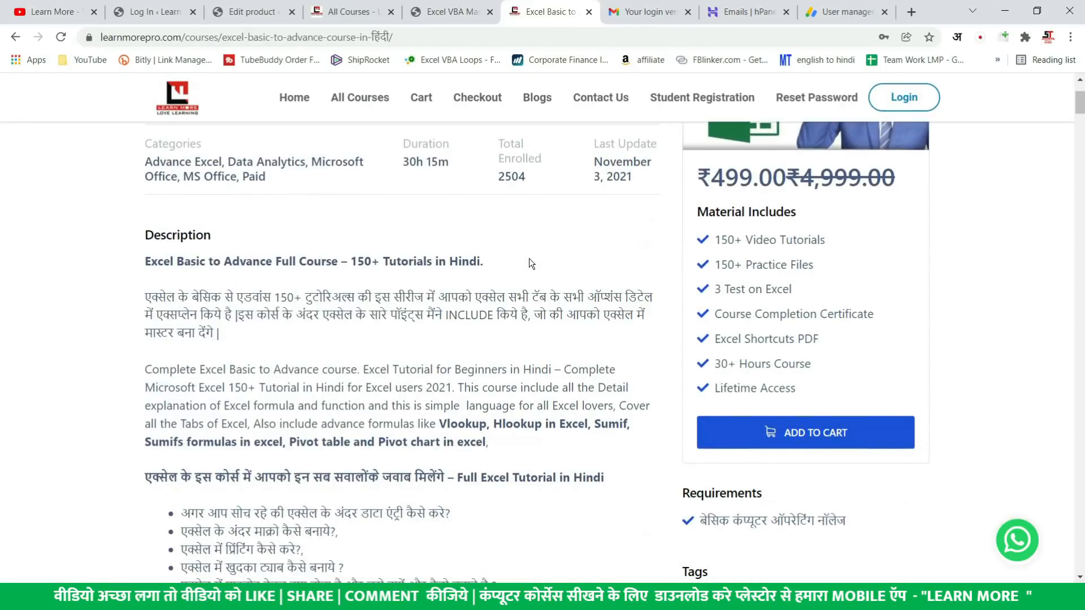
scroll(529, 274, "down", 8)
scroll(530, 294, "down", 10)
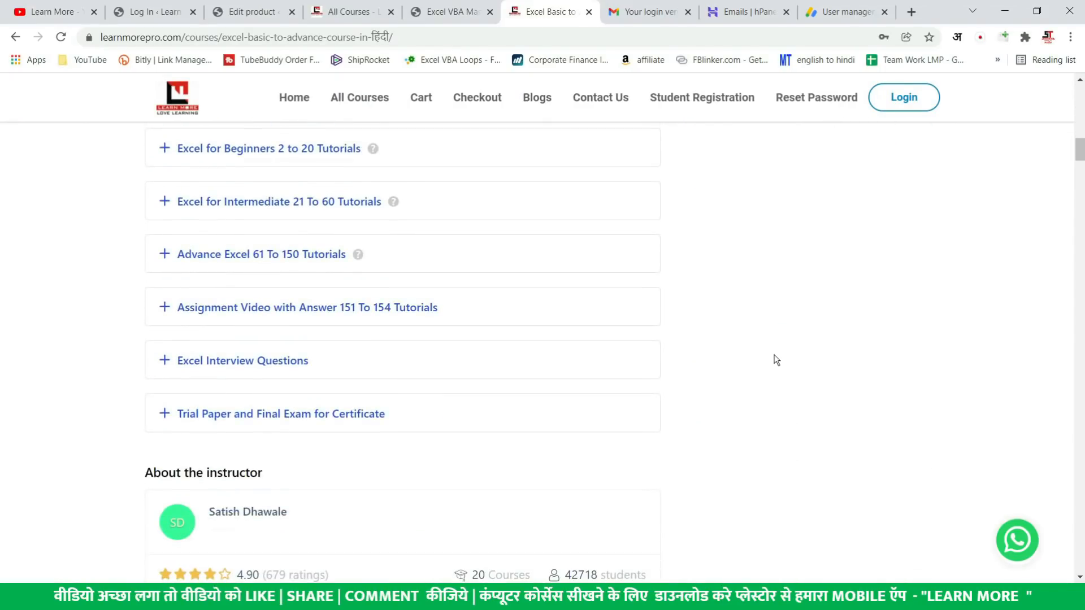
scroll(776, 360, "up", 5)
scroll(776, 360, "down", 3)
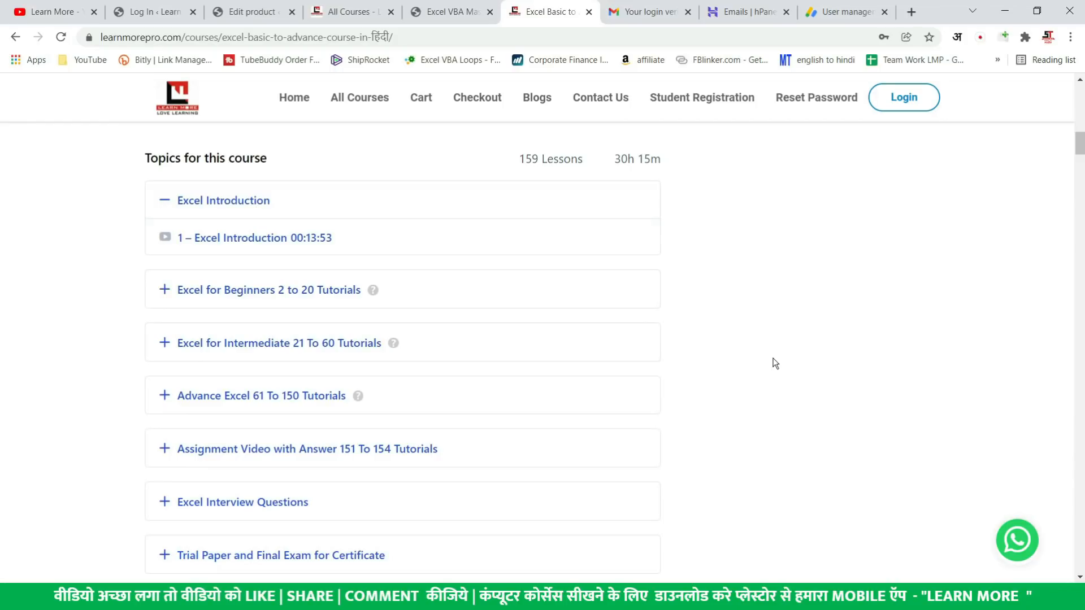
left_click(753, 304)
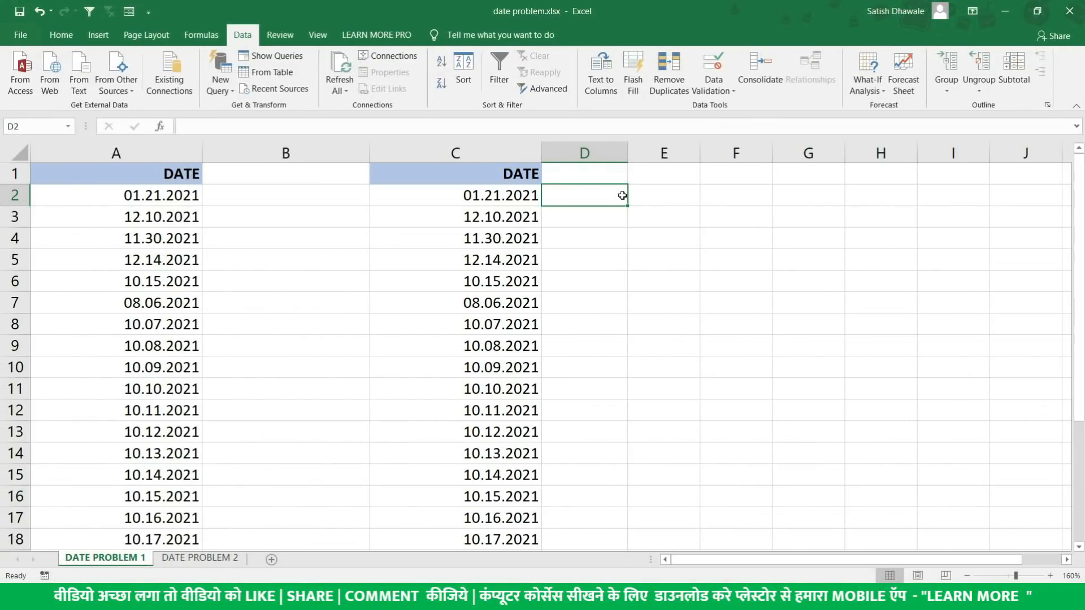
Switch back to Excel and extract the day from C2 in cell D2 with the formula =MID(C2,4,2).
type("=mid")
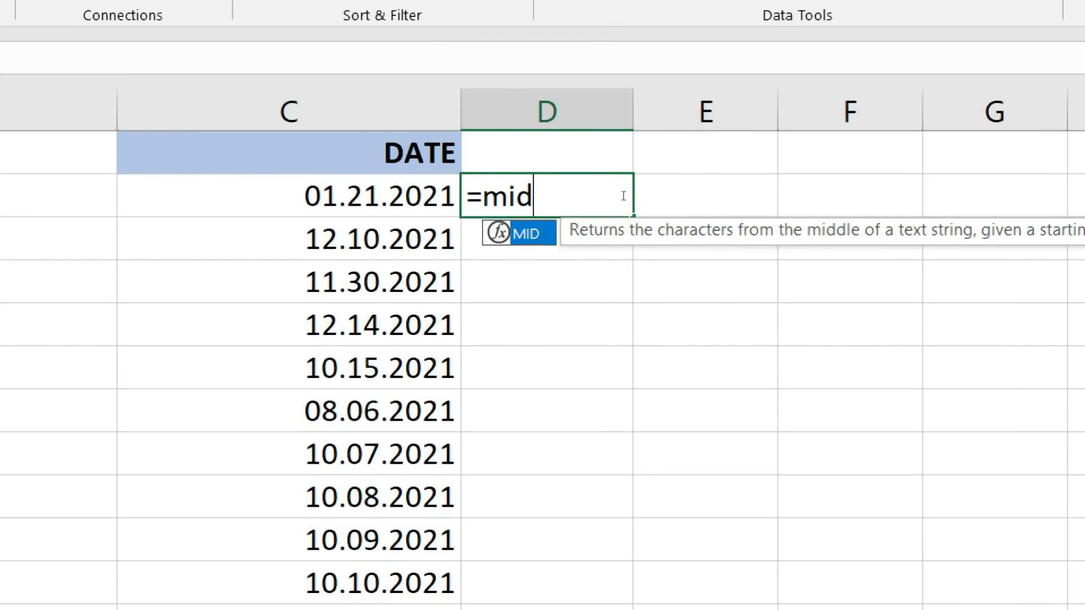
key("Tab")
key("Left")
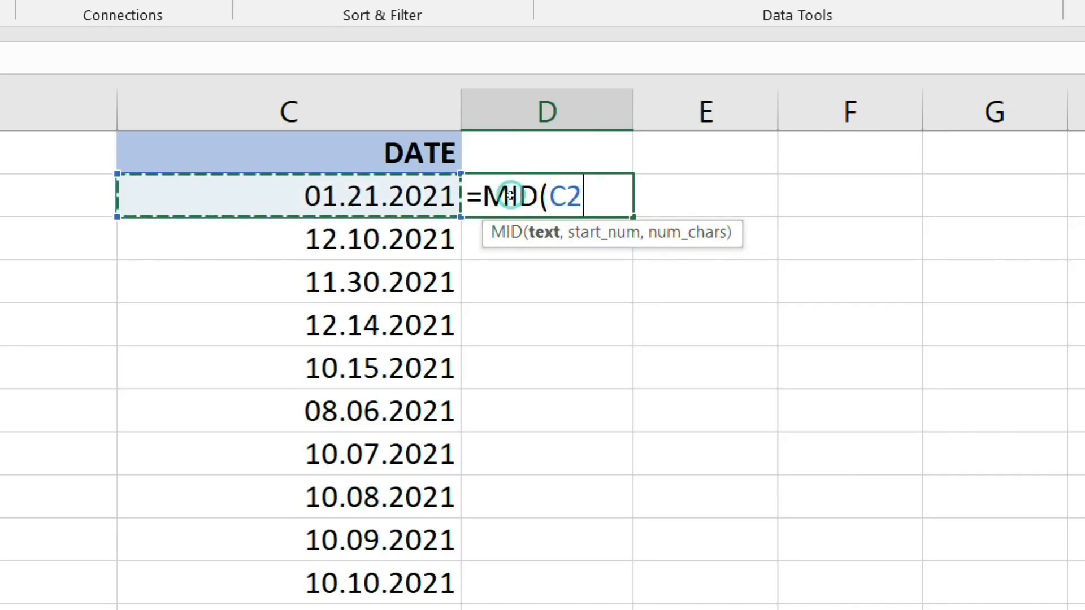
type(",")
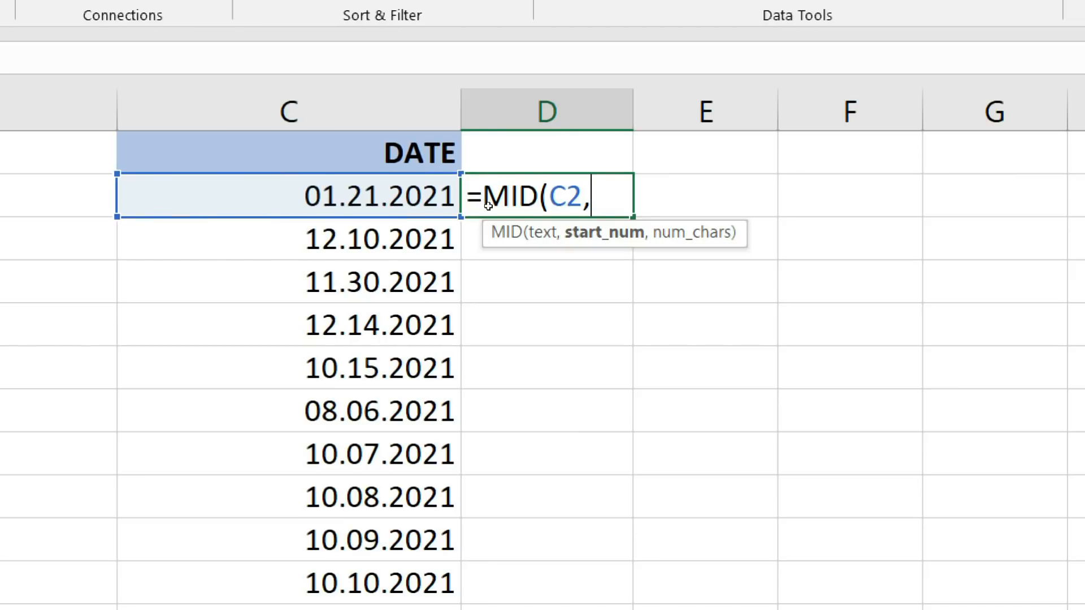
type("4")
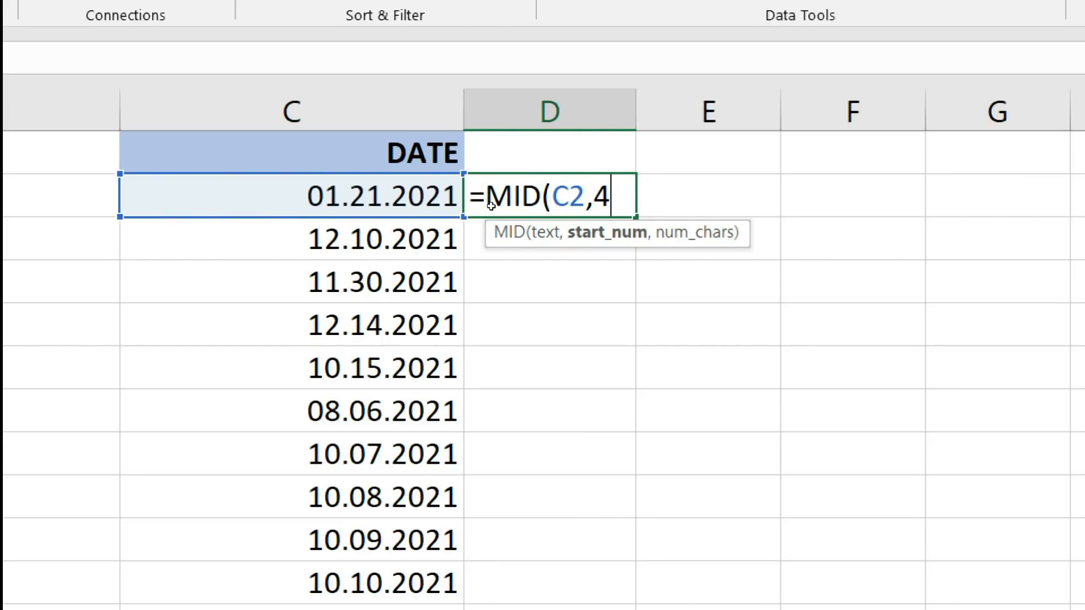
type(",2")
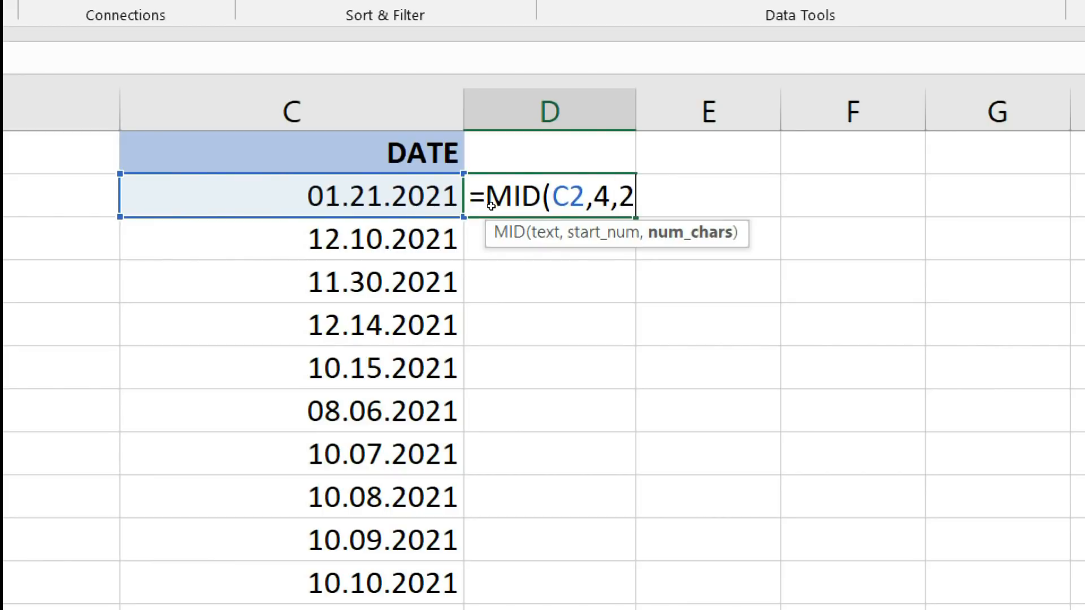
type(")")
key("Return")
left_click(491, 205)
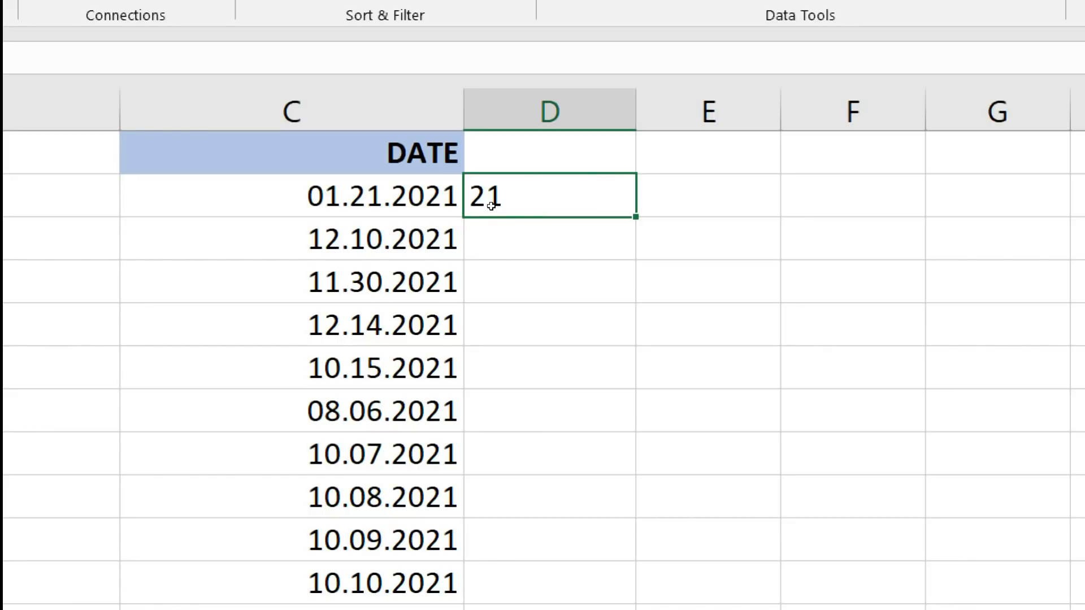
Replace the D2 formula with a DATE function whose year argument is RIGHT(C2,4).
key("Delete")
type("=date")
key("Tab")
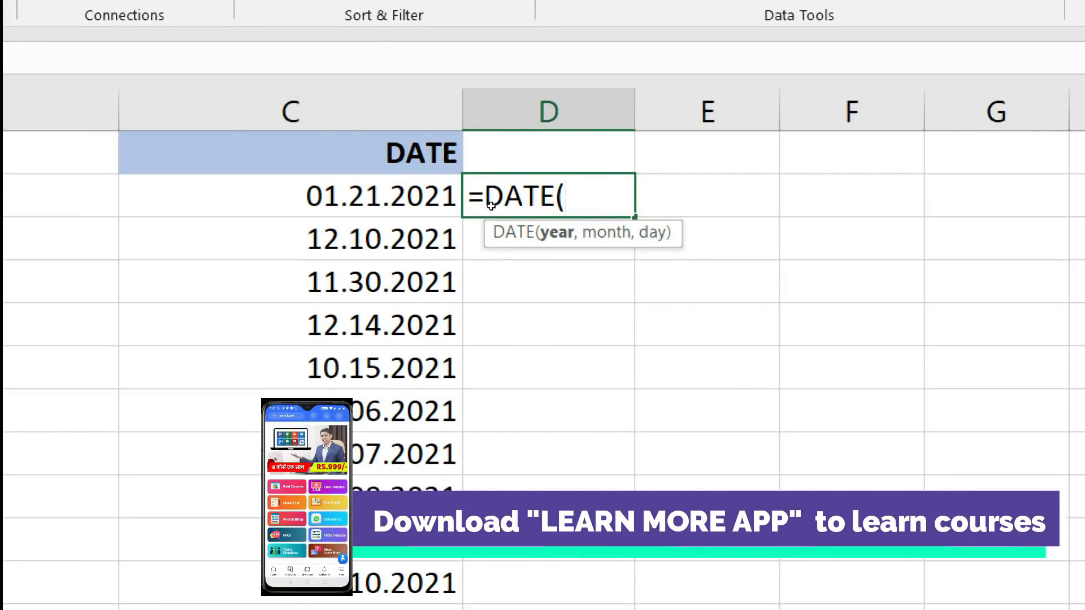
type("righ")
key("Tab")
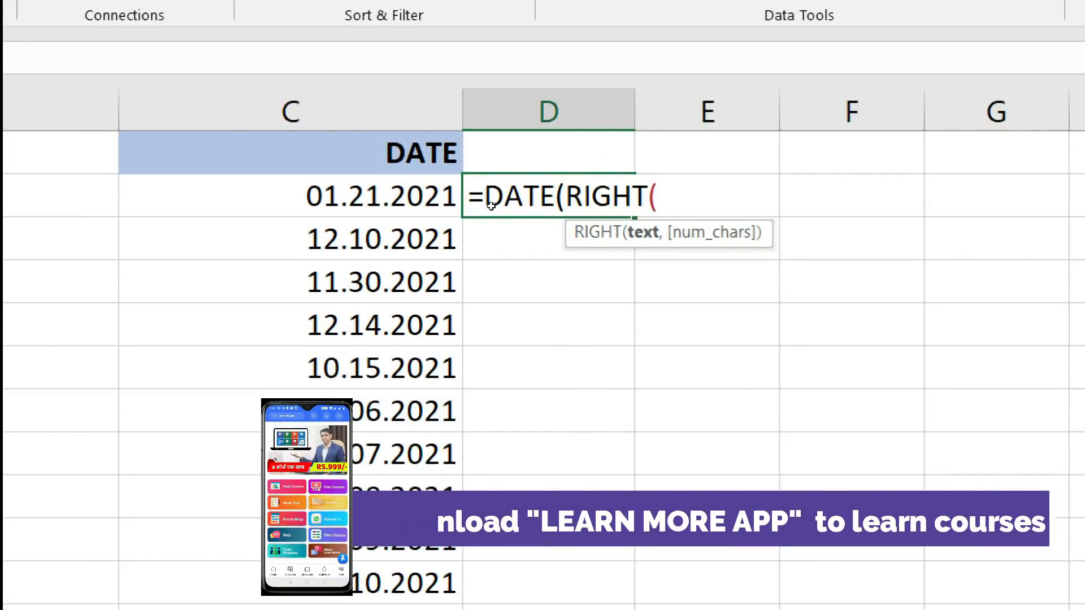
key("Left")
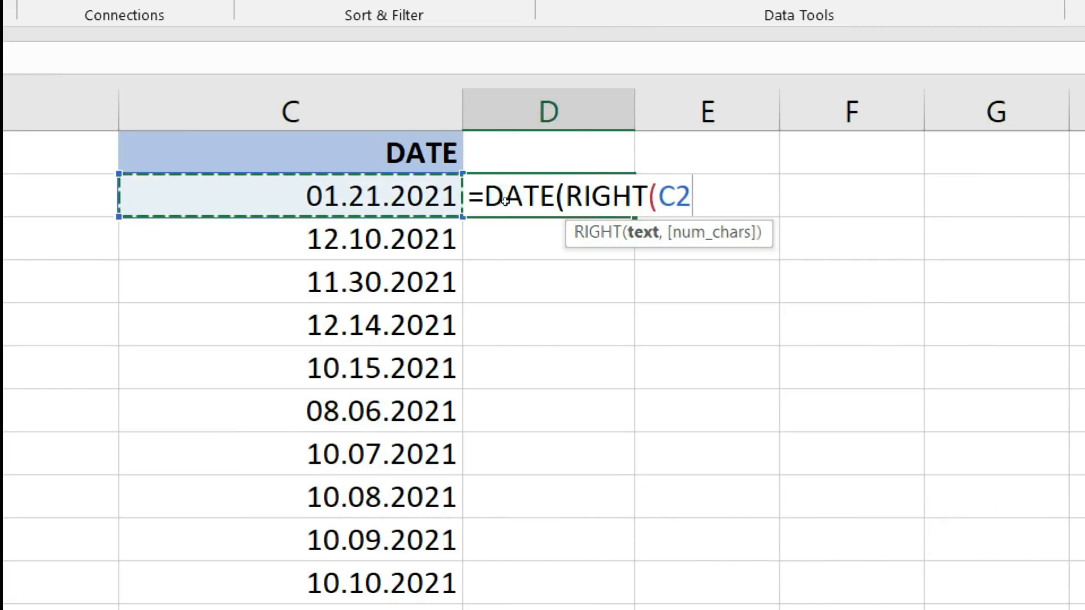
type(",4)")
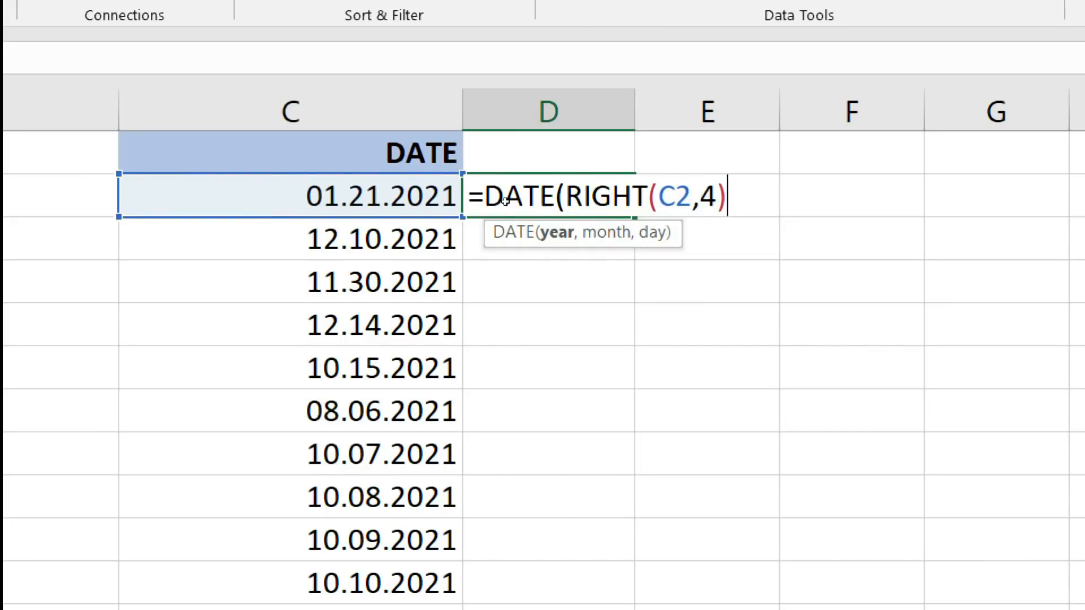
Evaluate the RIGHT(C2,4) part inside the D2 formula to check it, and restore the original expression.
left_click_drag(588, 197, 679, 199)
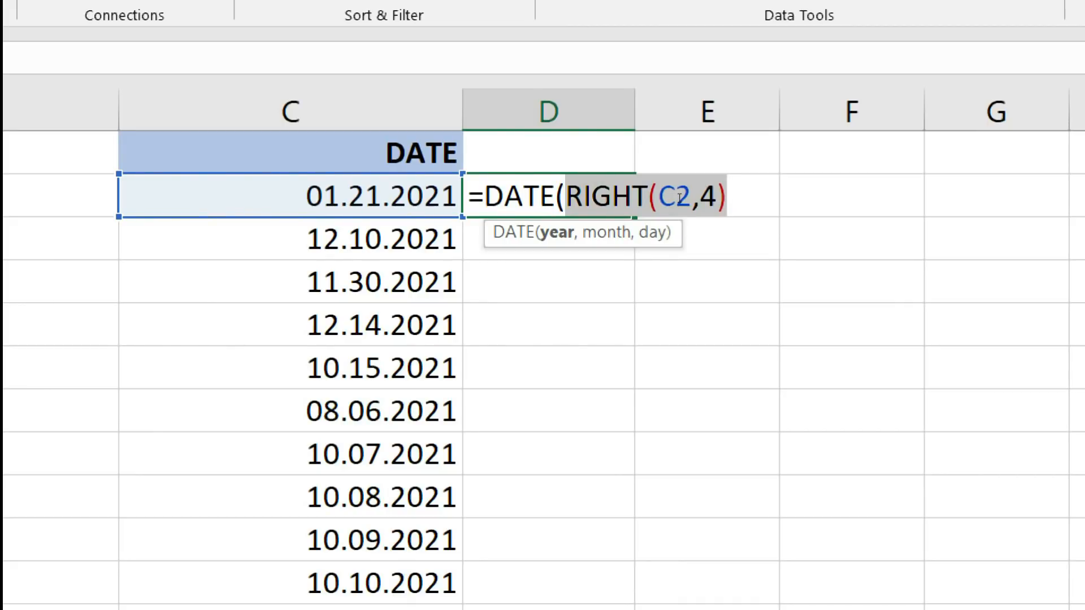
key("F9")
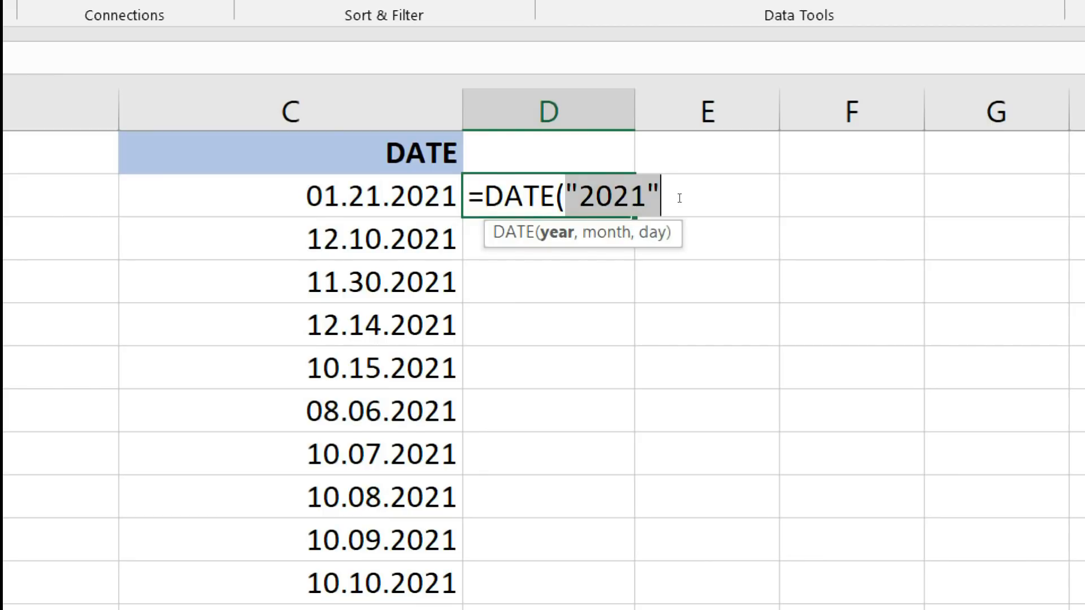
key("ctrl+z")
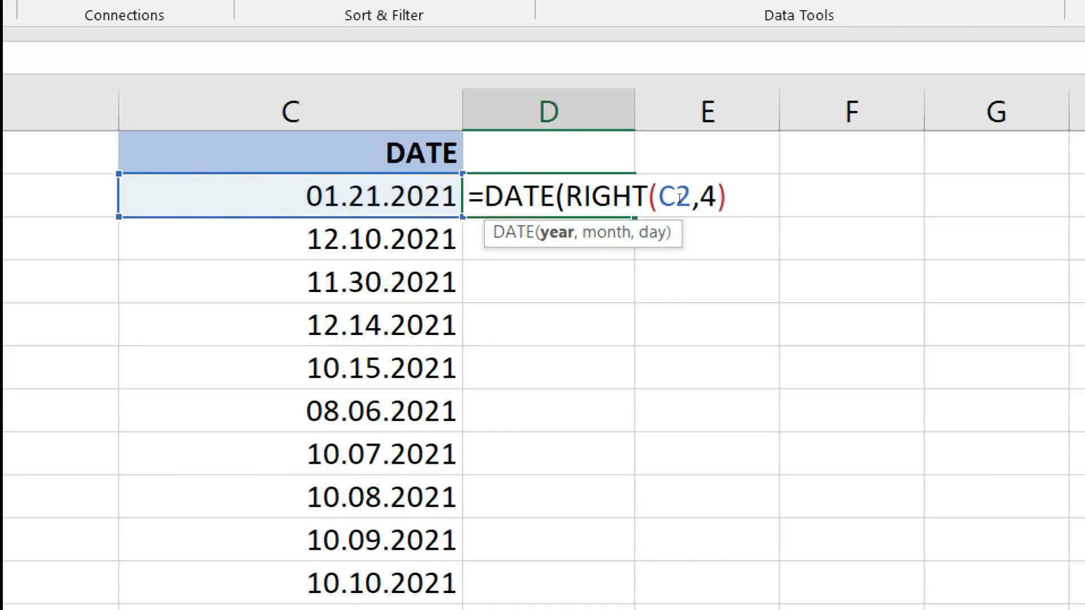
Add LEFT(C2,2) as the month argument of the DATE formula in D2.
type(",")
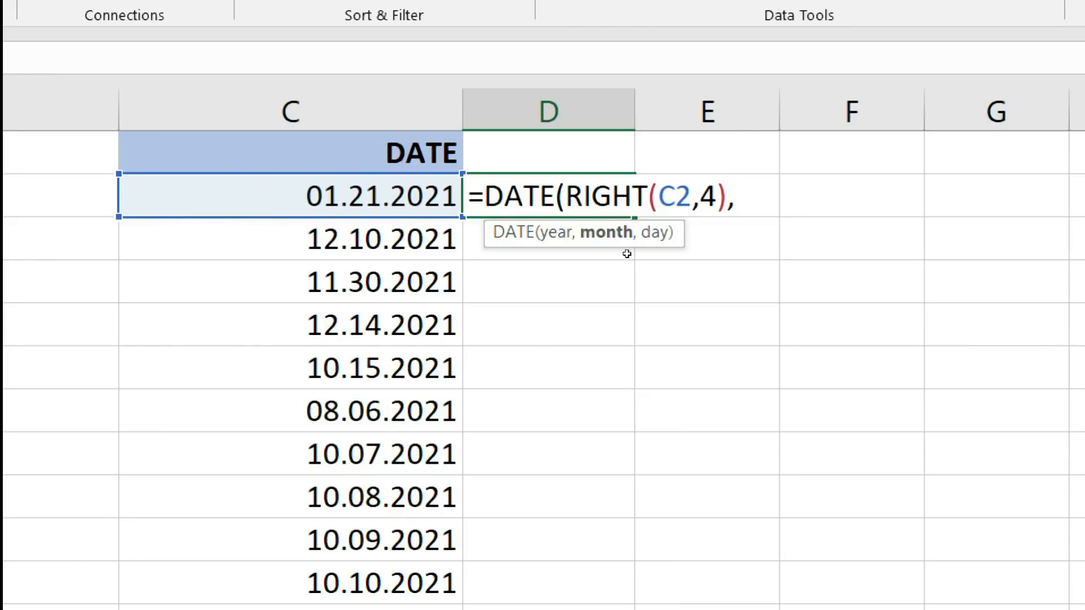
type("lef")
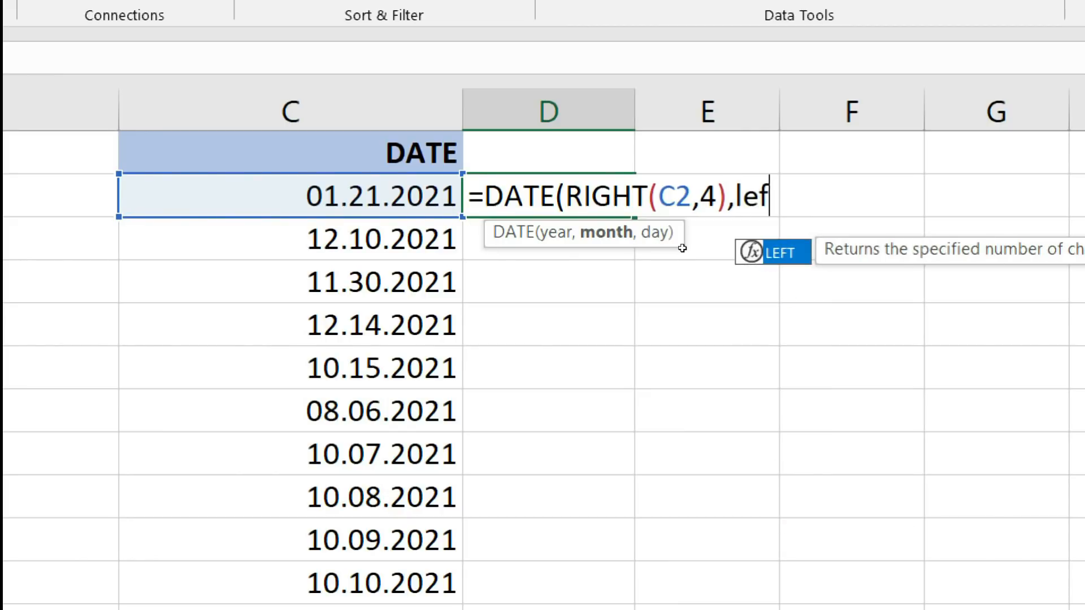
key("Tab")
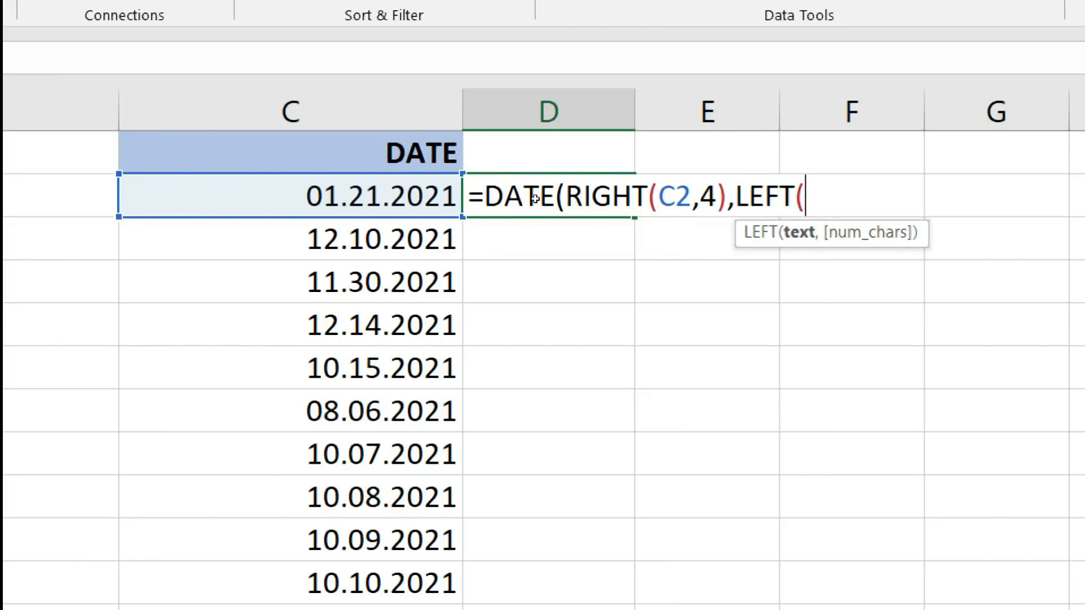
key("Left")
type(",")
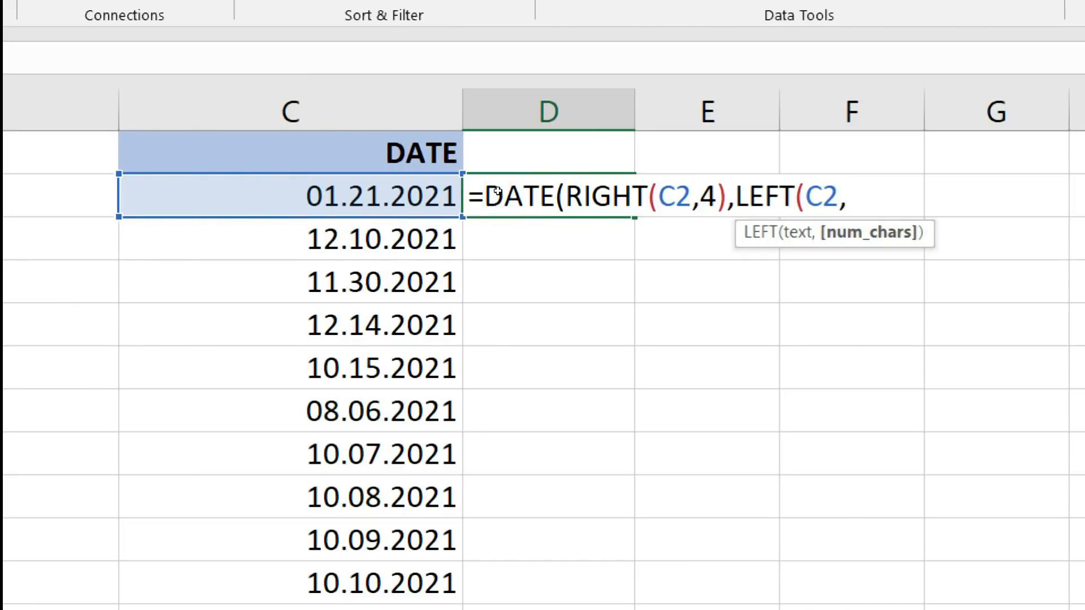
type("2)")
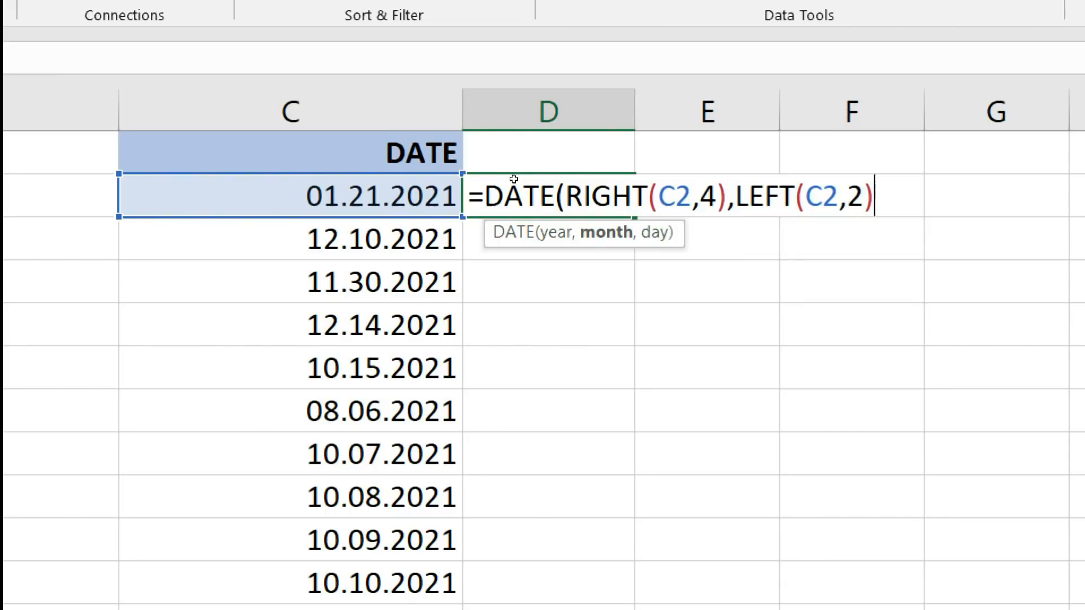
Add MID(C2,4,2) as the day argument and complete the DATE formula in D2.
type(",")
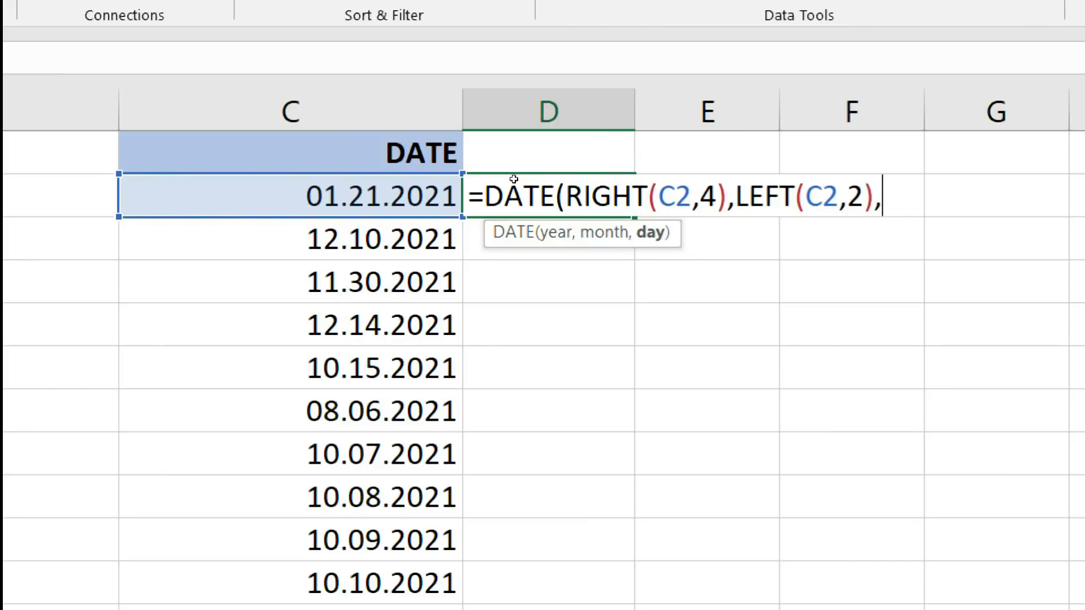
type("mid")
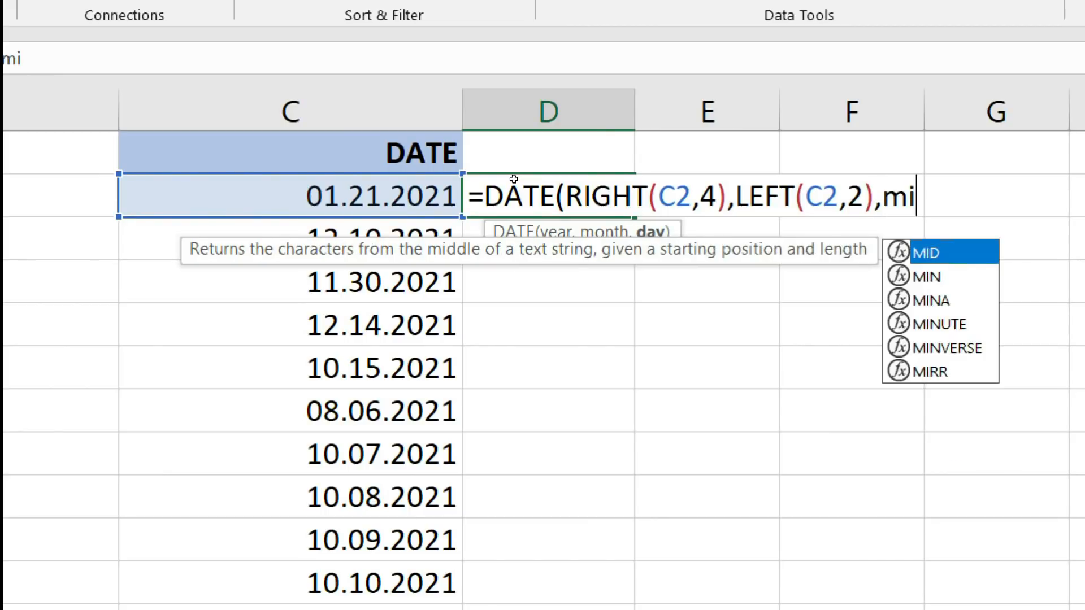
key("Tab")
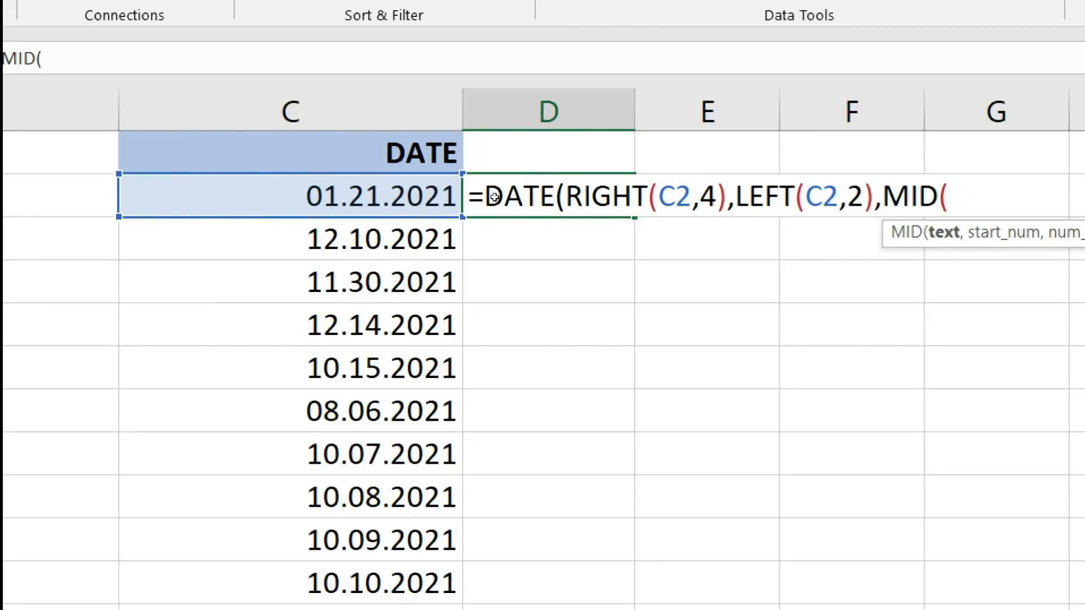
key("Left")
type(",")
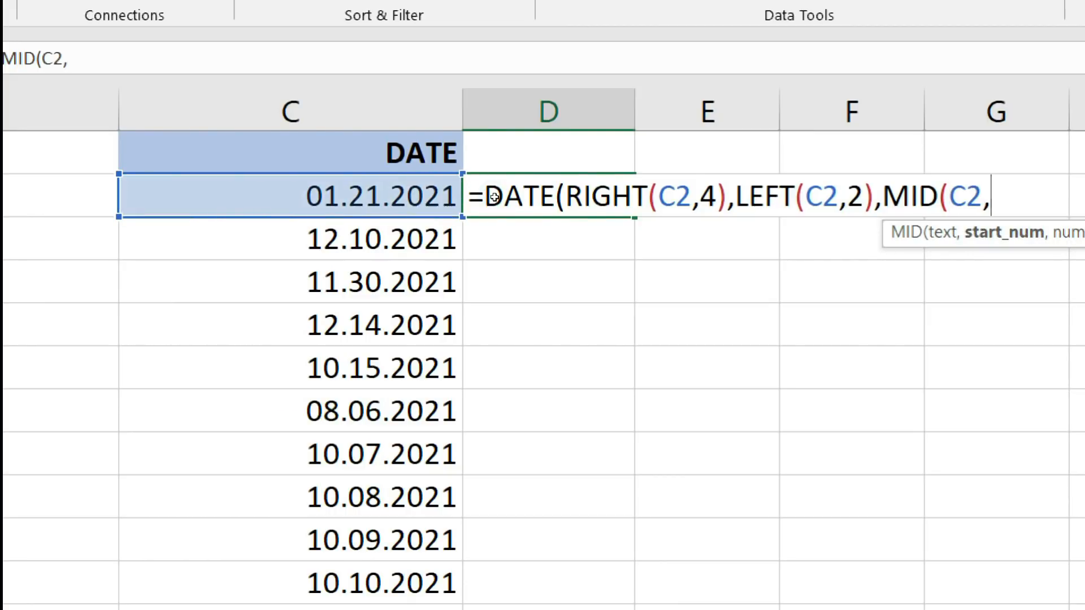
type("4,")
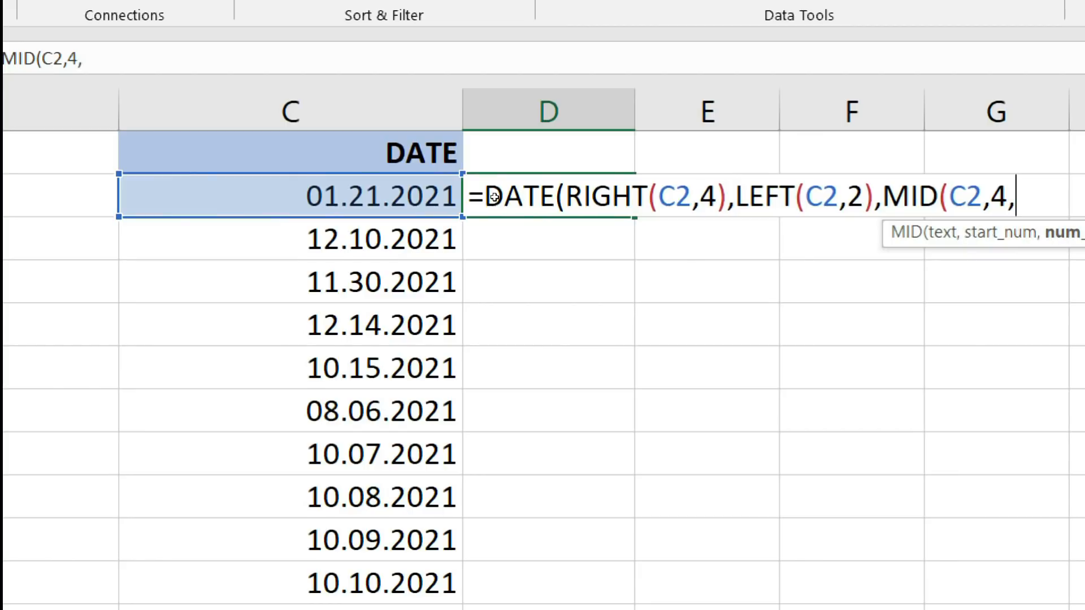
type("2)")
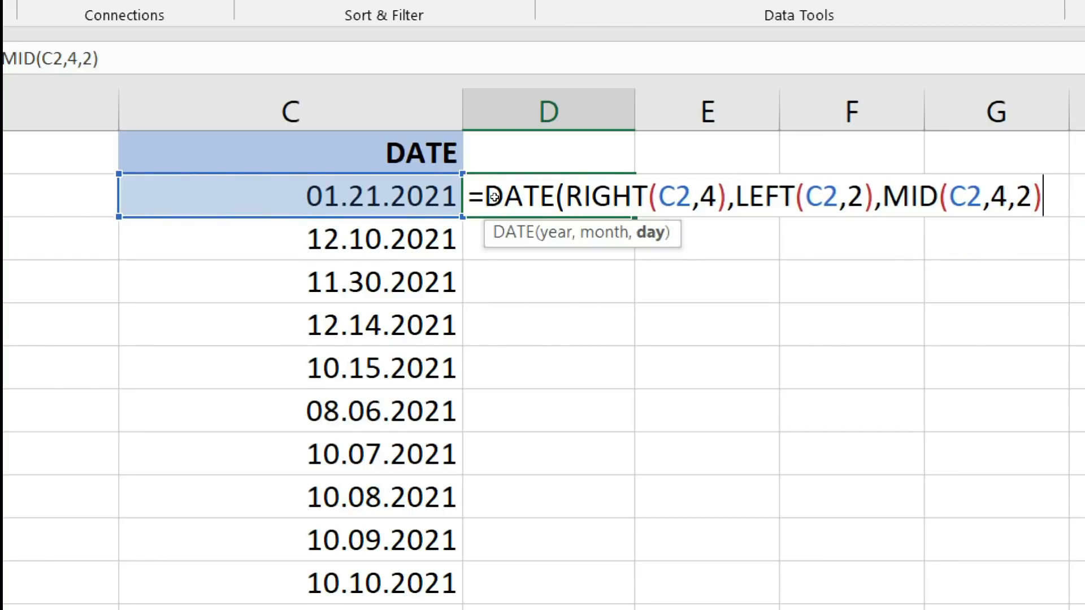
type(")")
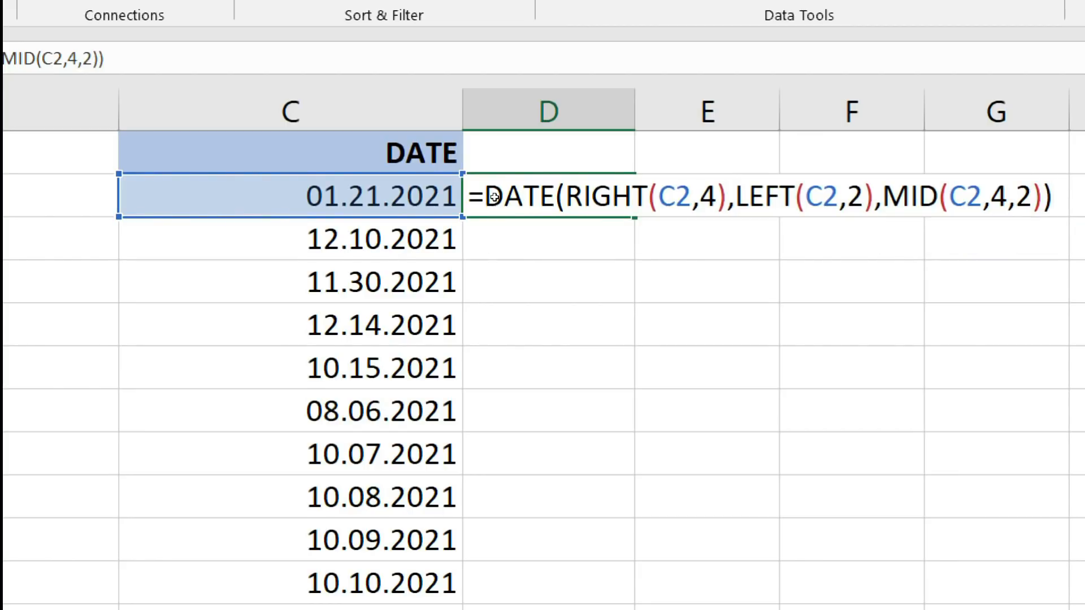
key("Return")
Fill the D2 DATE formula down column D for all the dates in column C.
left_click(495, 197)
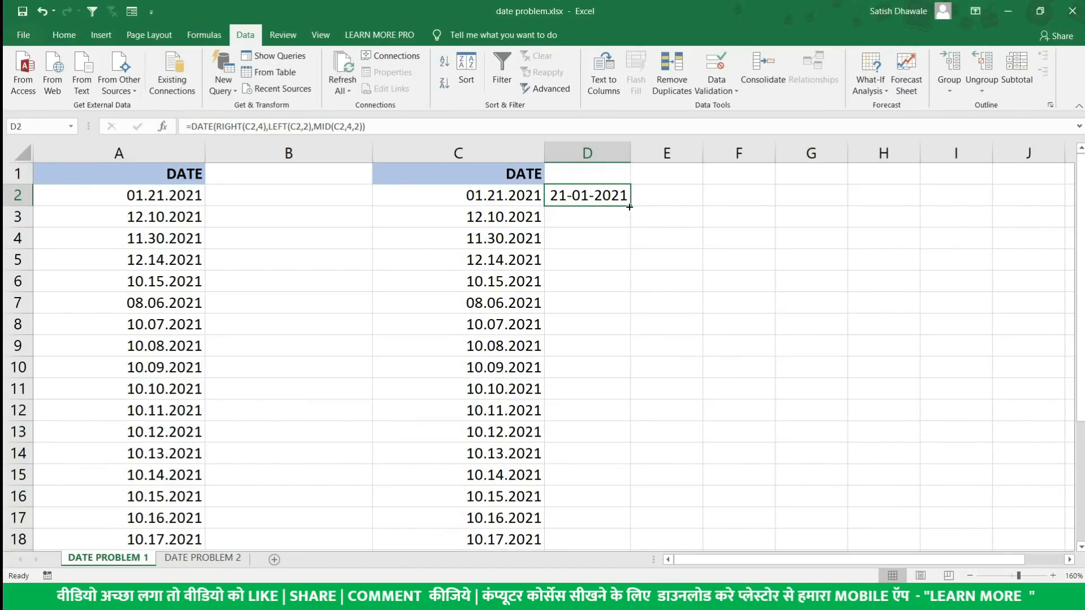
double_click(629, 207)
scroll(627, 203, "down", 6)
scroll(610, 195, "up", 6)
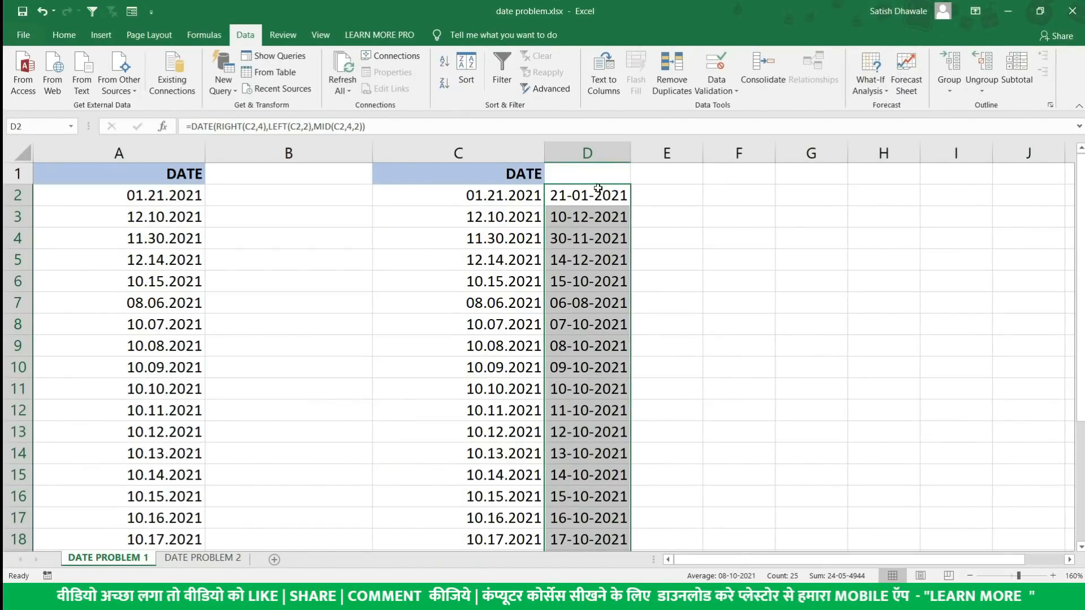
Examine the DATE formula in D2 and the converted dates down to the end of column D, leaving the formula unedited.
double_click(598, 191)
key("Escape")
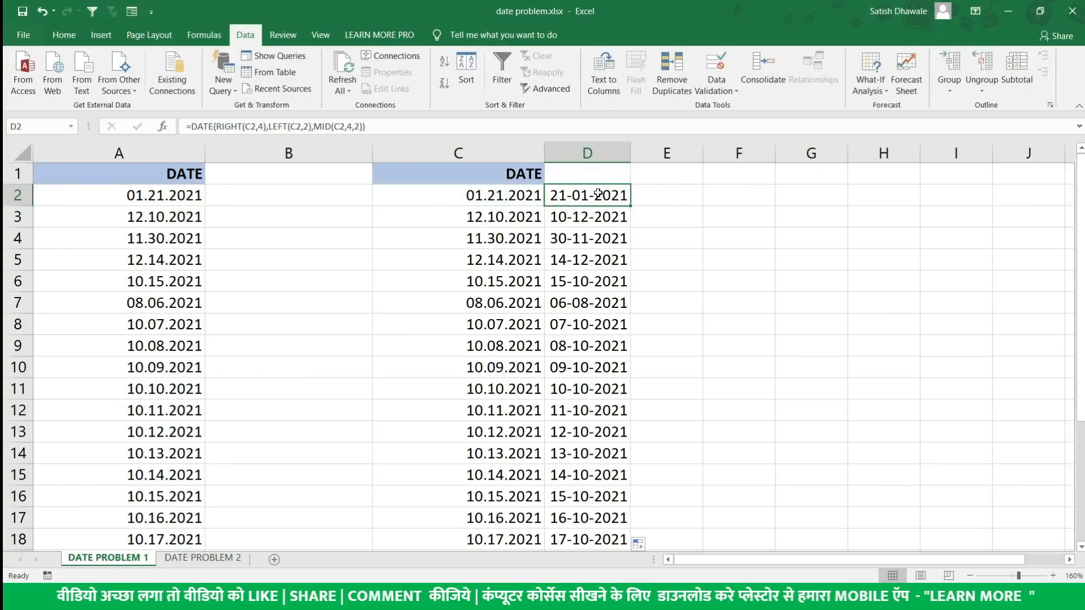
double_click(598, 193)
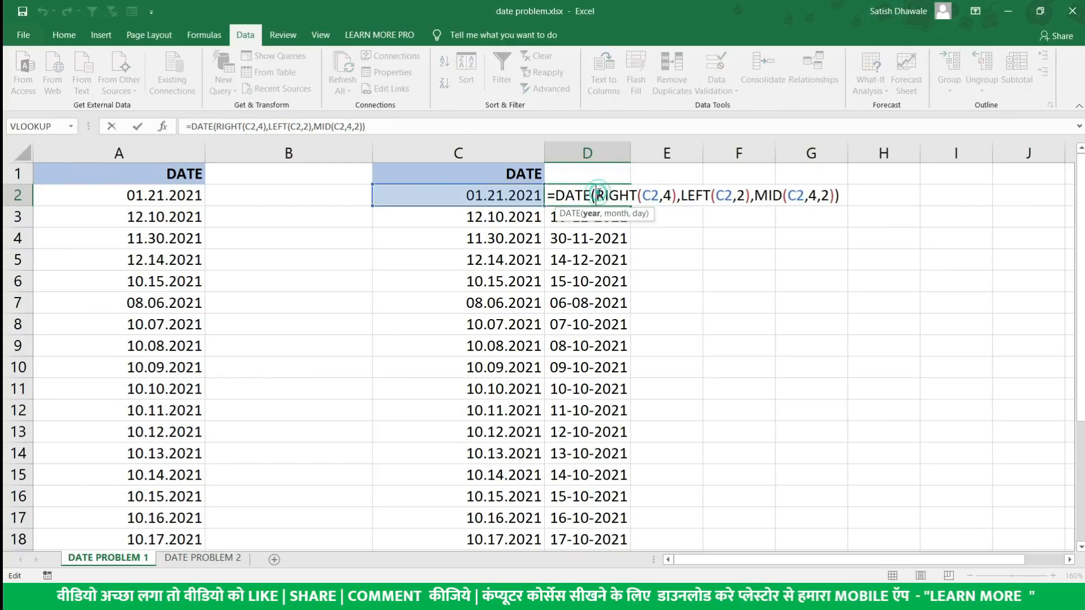
key("Escape")
scroll(595, 229, "down", 4)
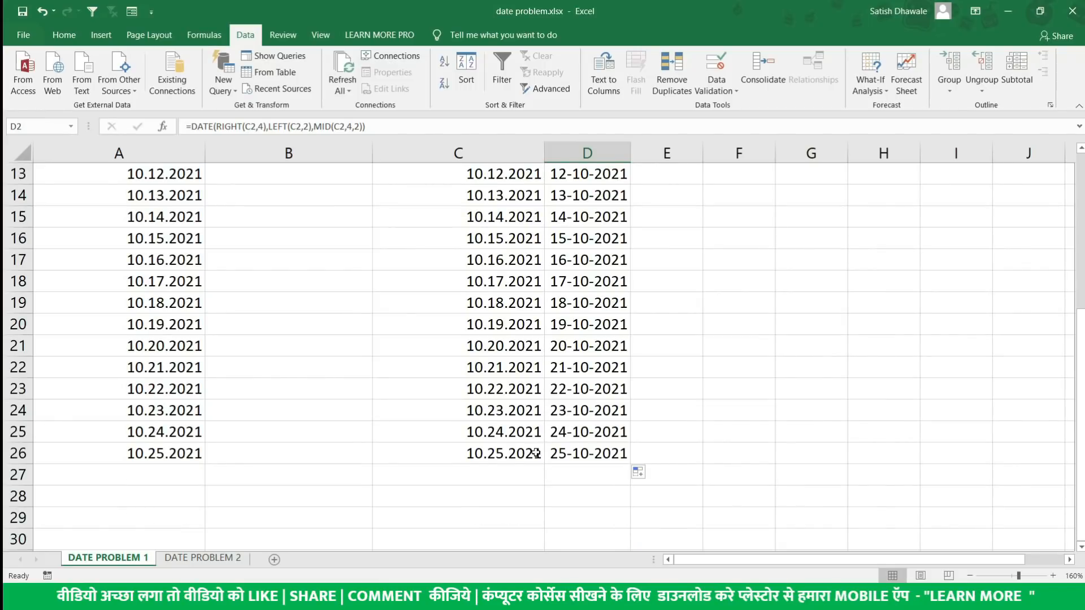
left_click_drag(531, 470, 541, 523)
left_click_drag(605, 416, 603, 525)
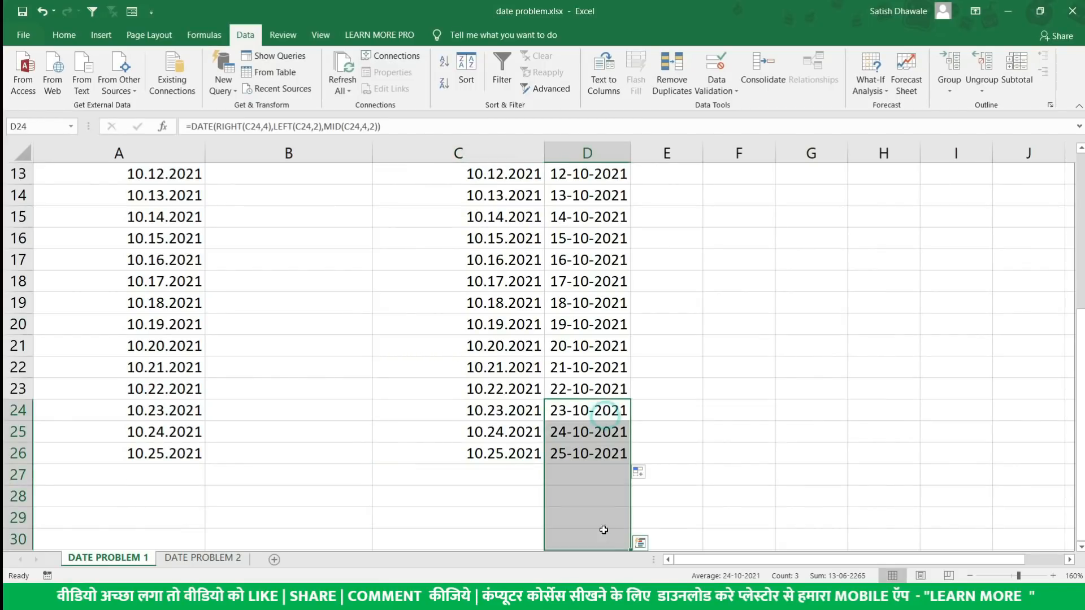
scroll(601, 390, "up", 4)
double_click(603, 199)
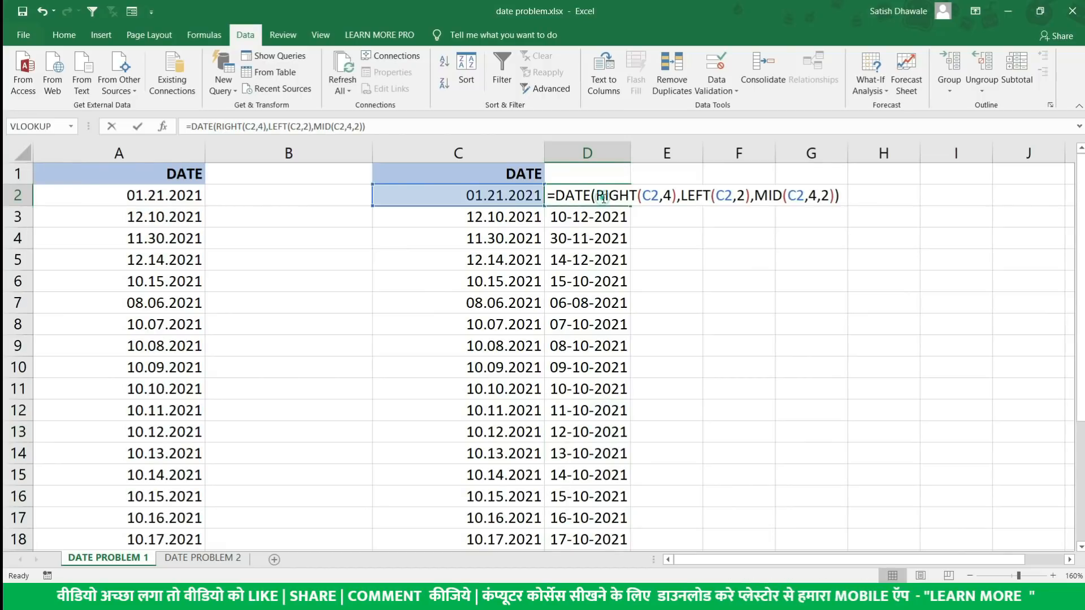
key("Escape")
left_click(602, 196)
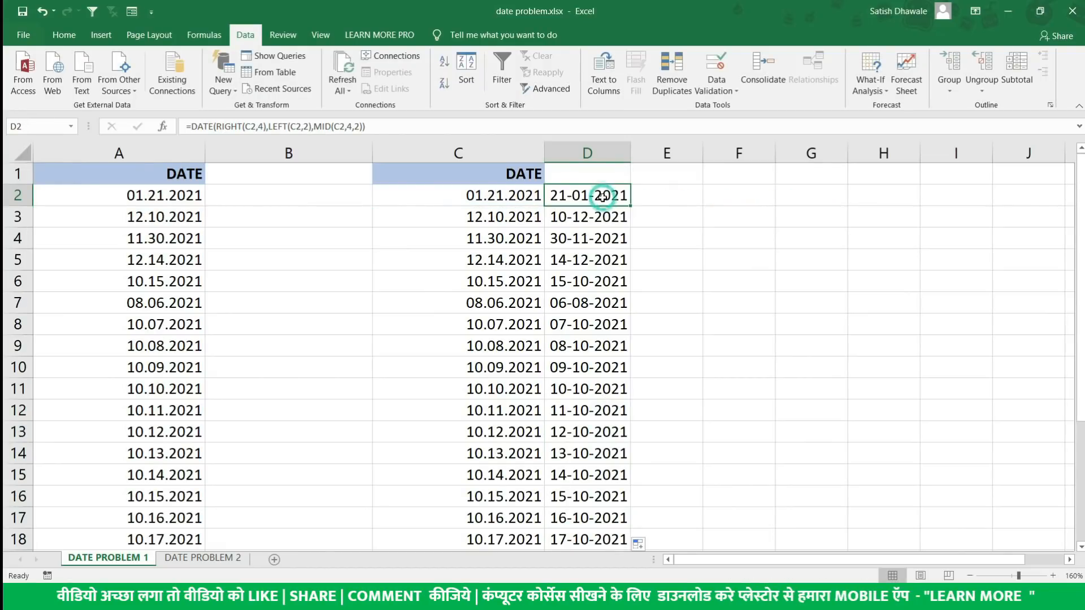
double_click(581, 197)
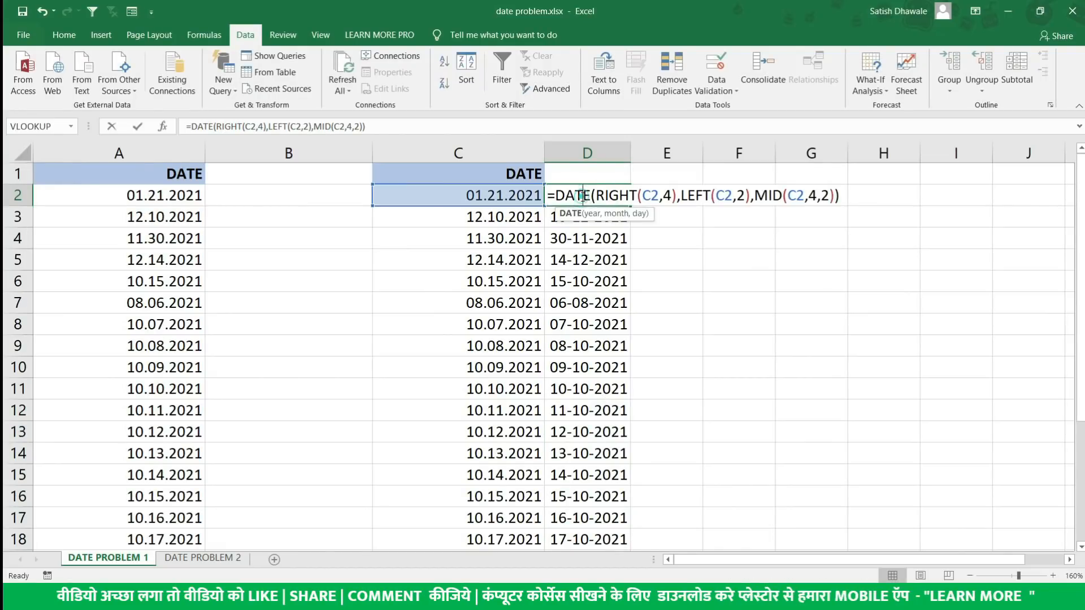
left_click(836, 198)
key("Escape")
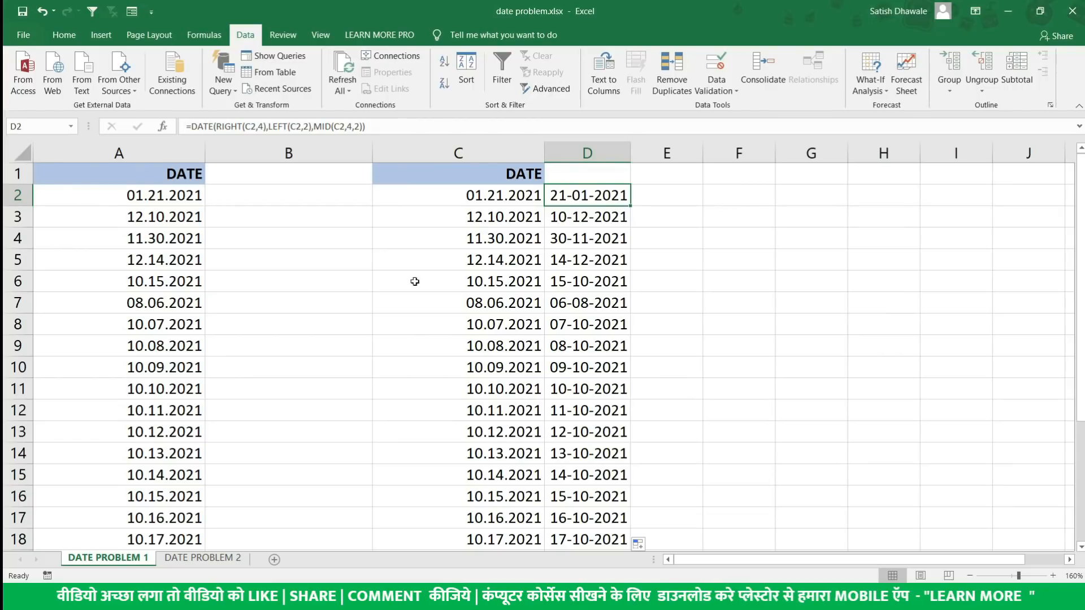
On the DATE PROBLEM 2 sheet, insert a blank column between the Date and Time column and the customer name column.
left_click(201, 558)
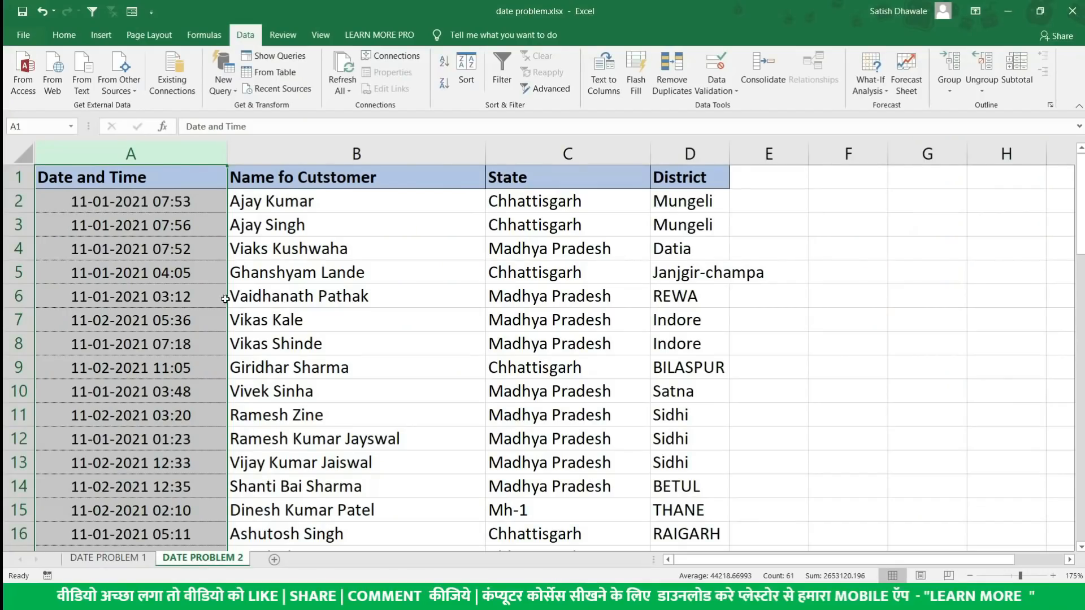
left_click(85, 205)
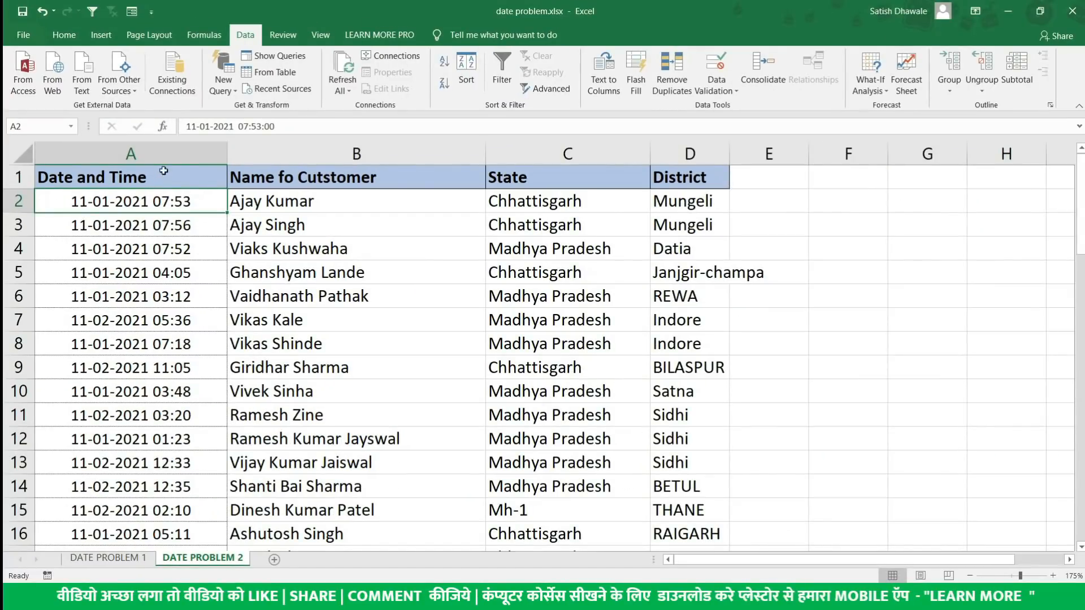
right_click(278, 159)
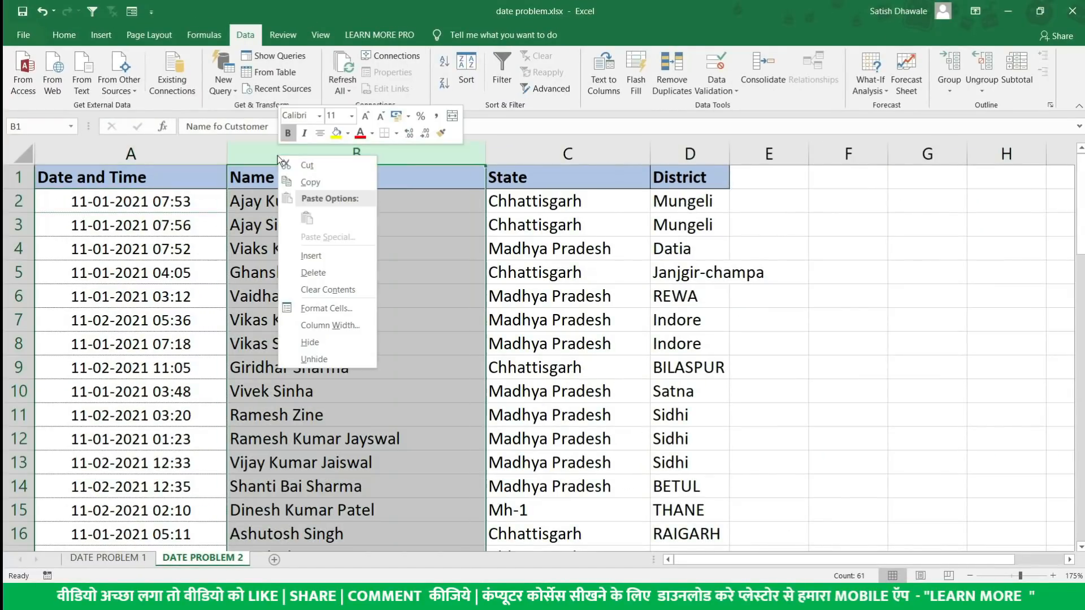
left_click(319, 252)
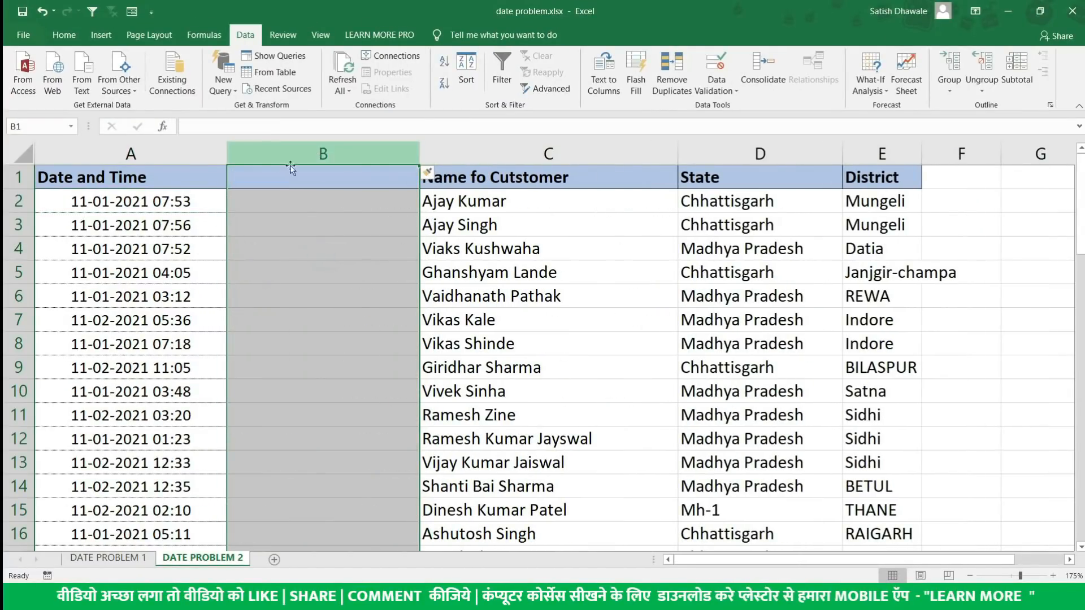
Copy only the time part, 07:53:00, from A2 into B2.
left_click(159, 201)
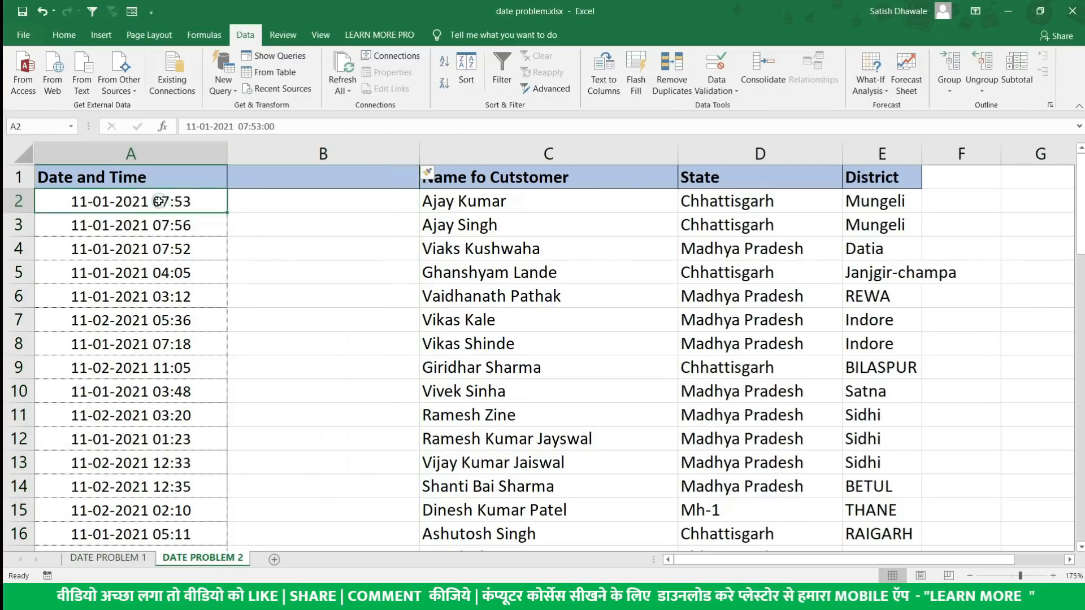
double_click(159, 201)
left_click_drag(144, 202, 216, 203)
key("ctrl+c")
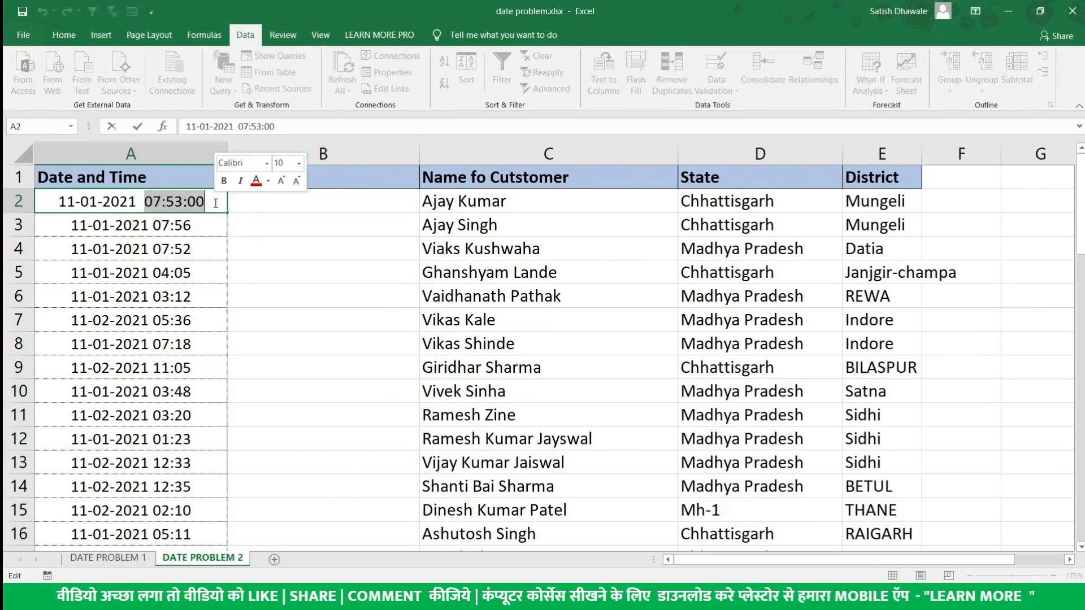
left_click(268, 202)
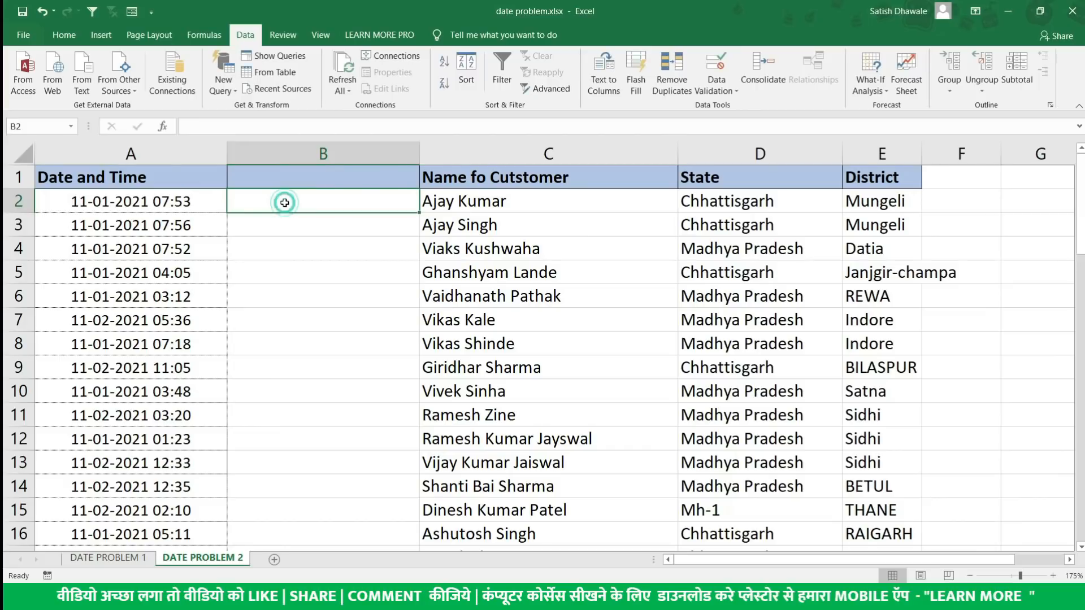
key("ctrl+v")
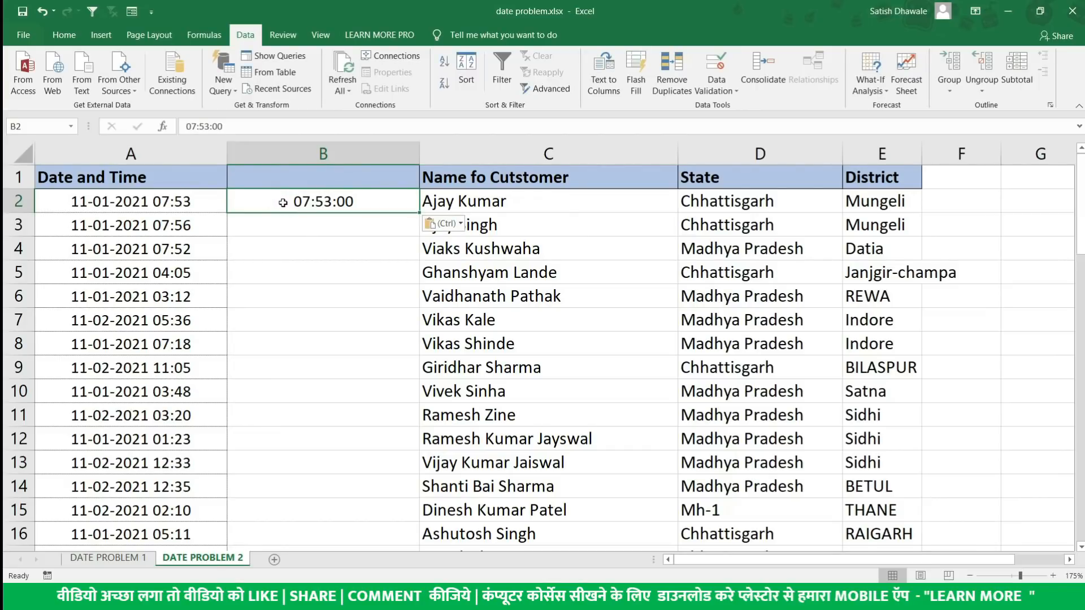
Flash Fill the times down column B, and undo both the fill and the pasted time in B2.
key("ctrl+e")
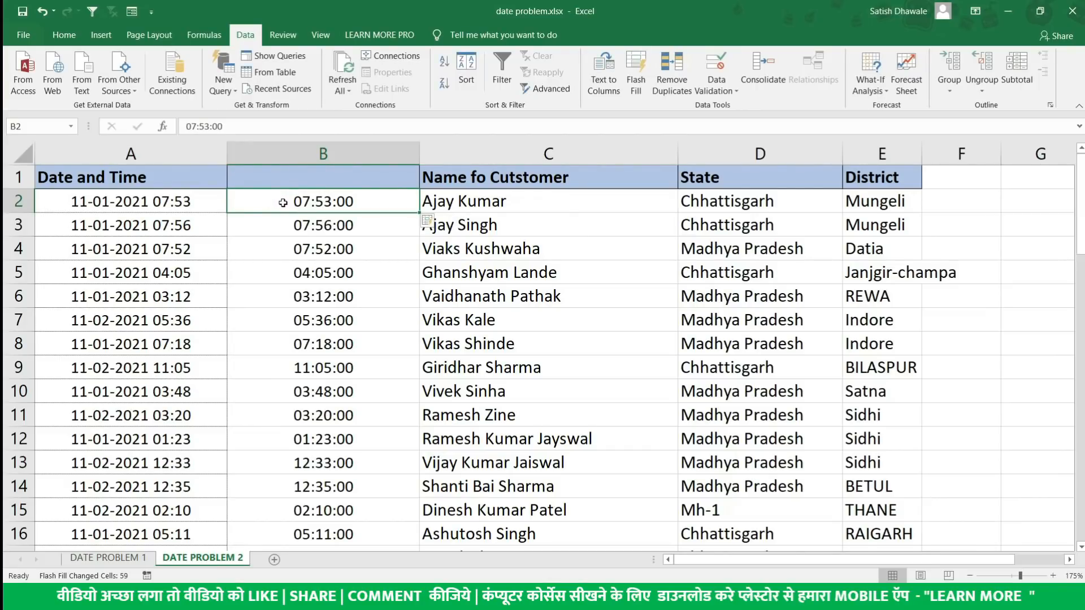
key("ctrl+z")
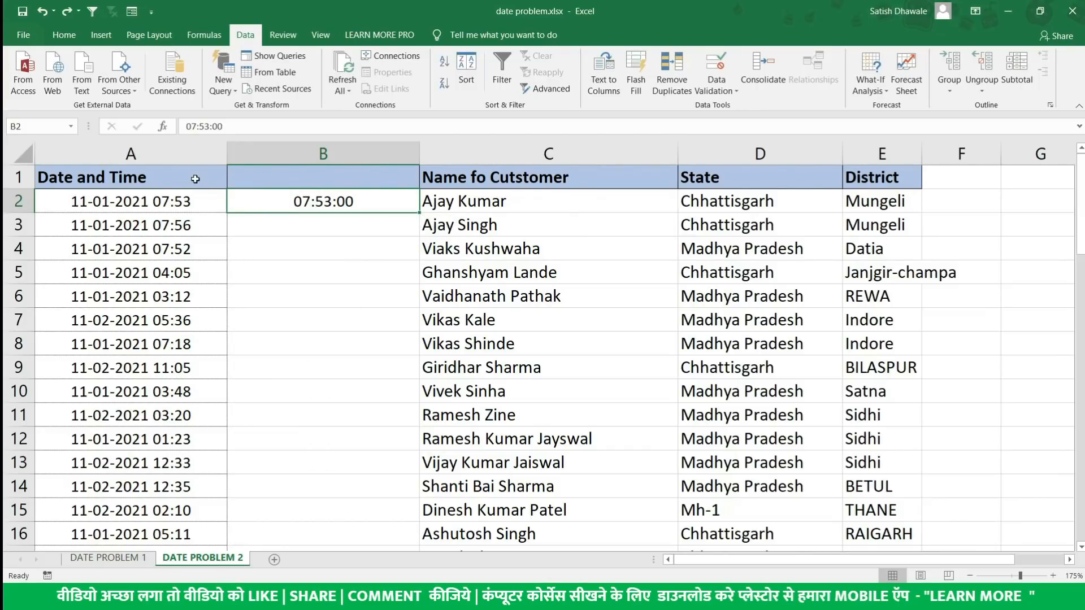
key("ctrl+z")
Try to remove the times from column A by applying the Date number format, type *14-03-2012, to the whole column.
left_click(153, 151)
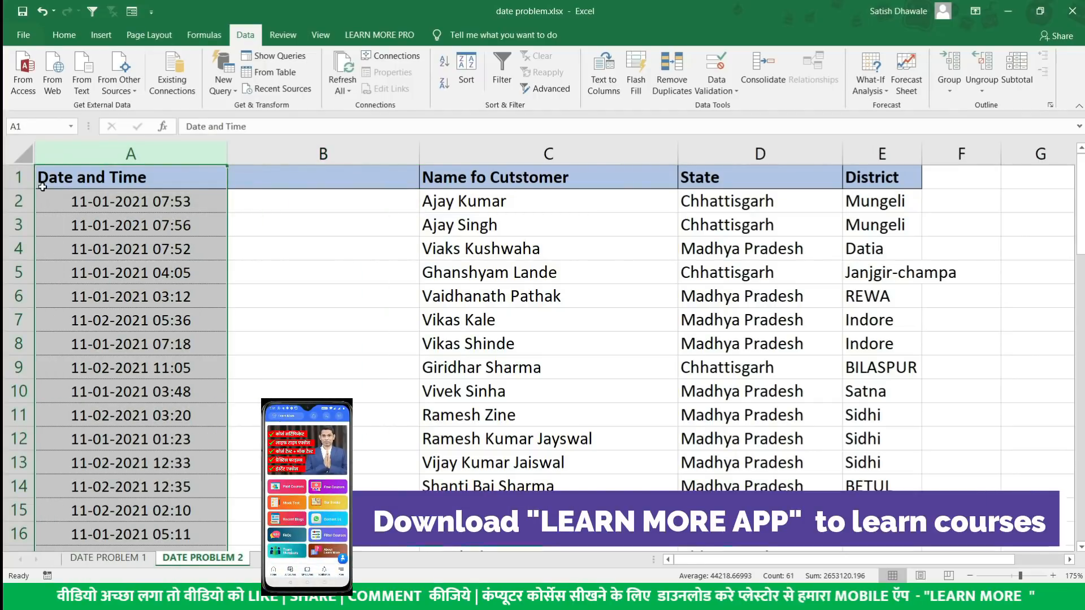
left_click(72, 42)
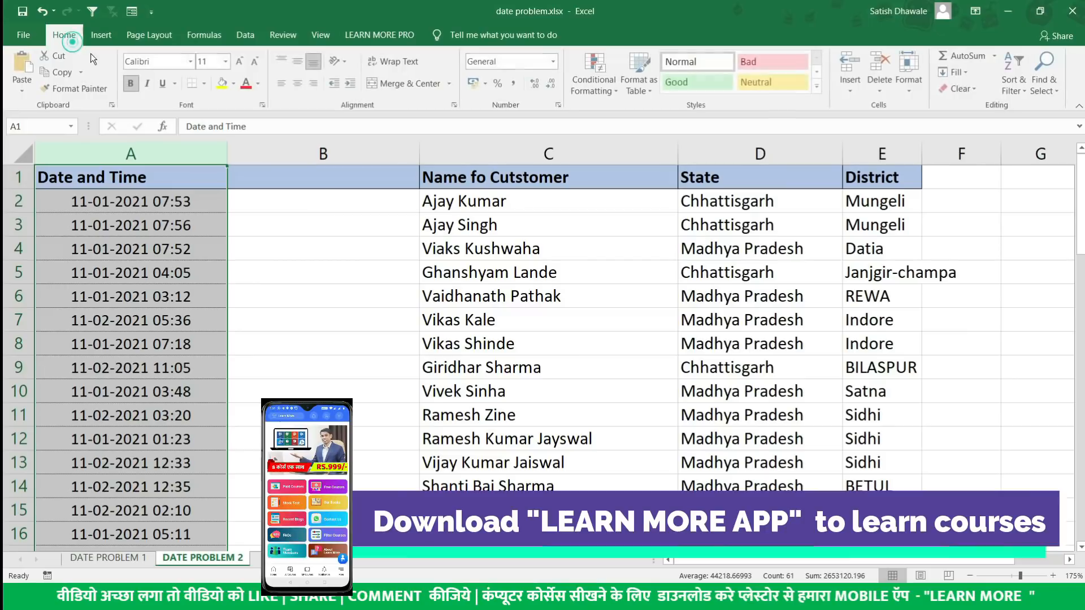
left_click(554, 61)
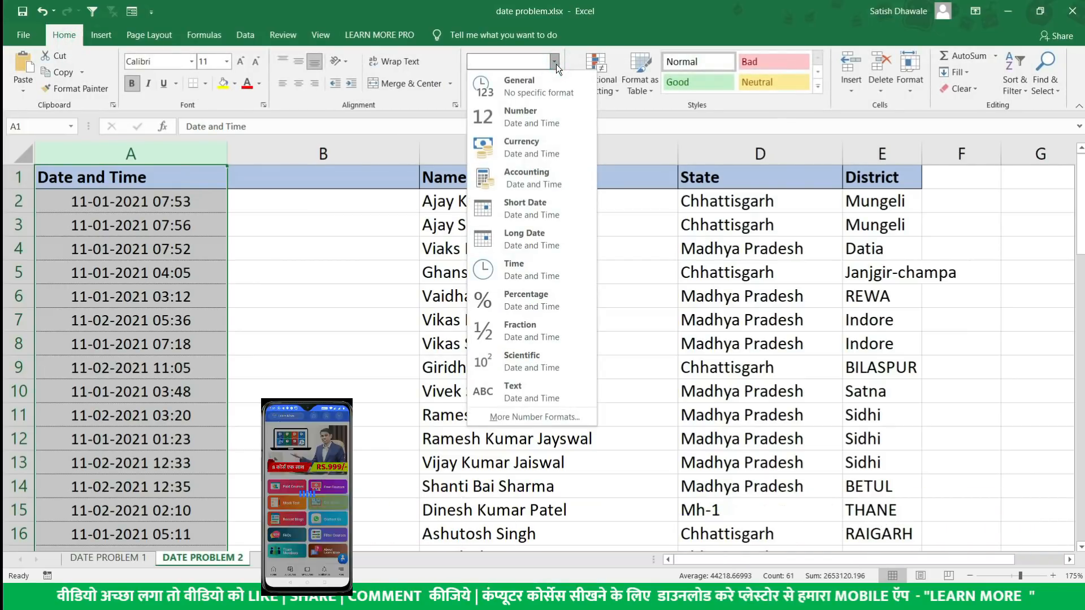
left_click(533, 417)
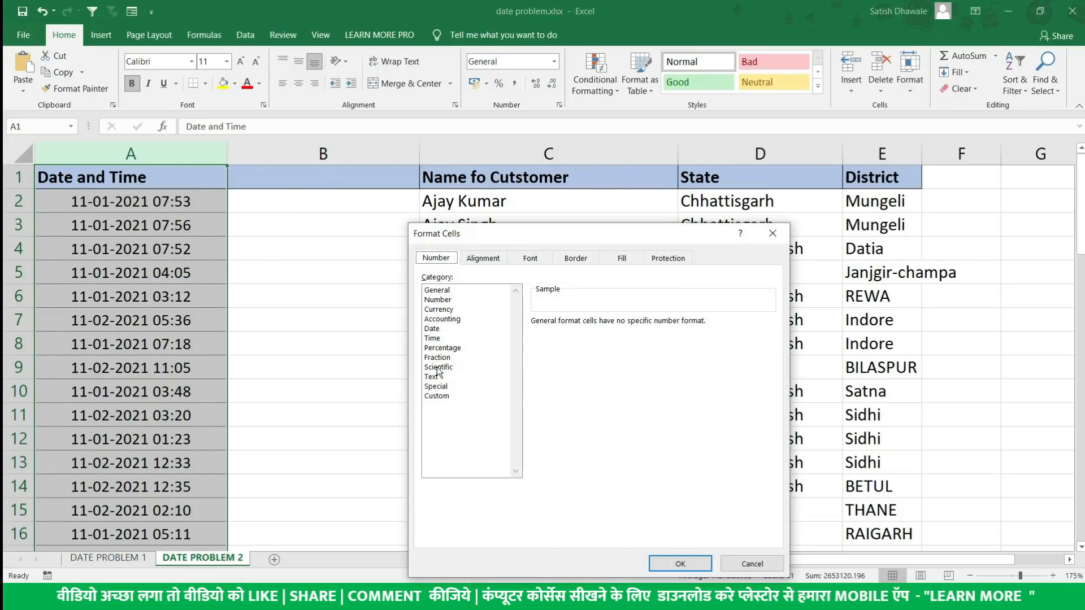
left_click(433, 329)
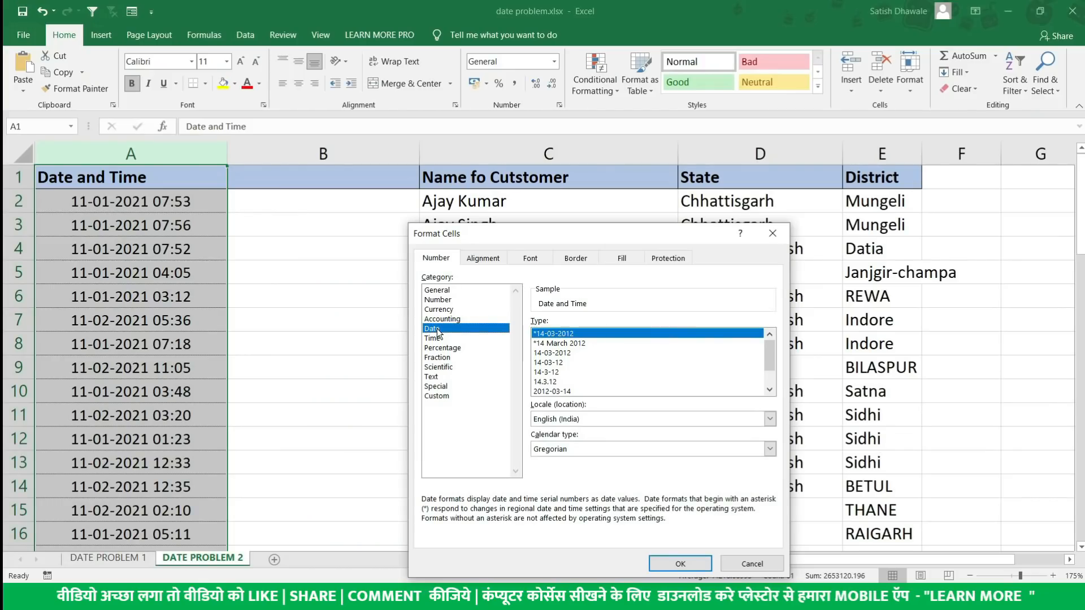
left_click(681, 564)
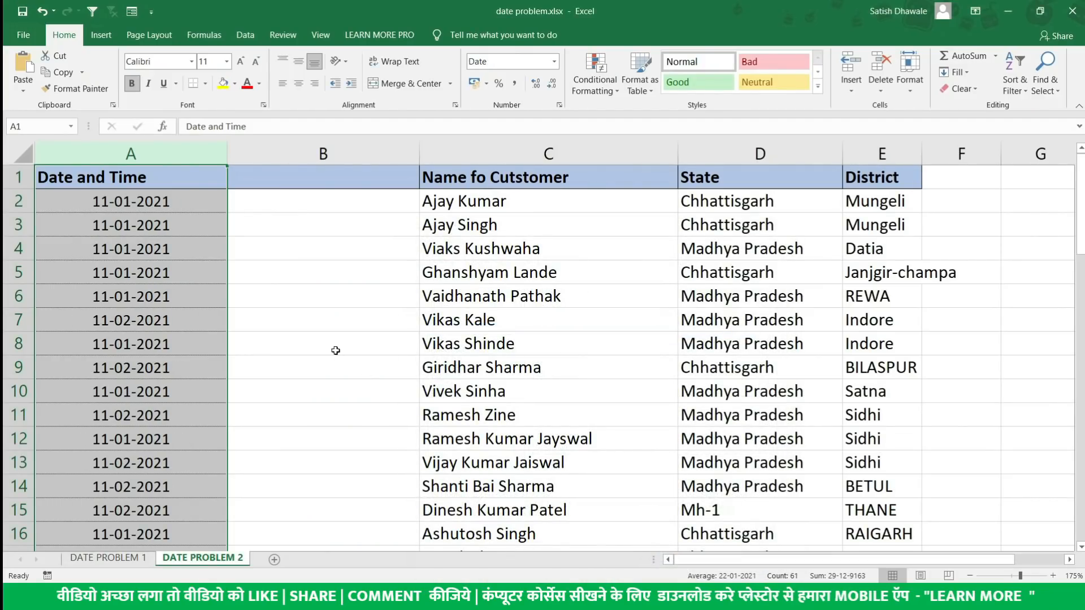
Inspect the underlying value in A2 without editing it, and undo the Date format on column A.
left_click(159, 206)
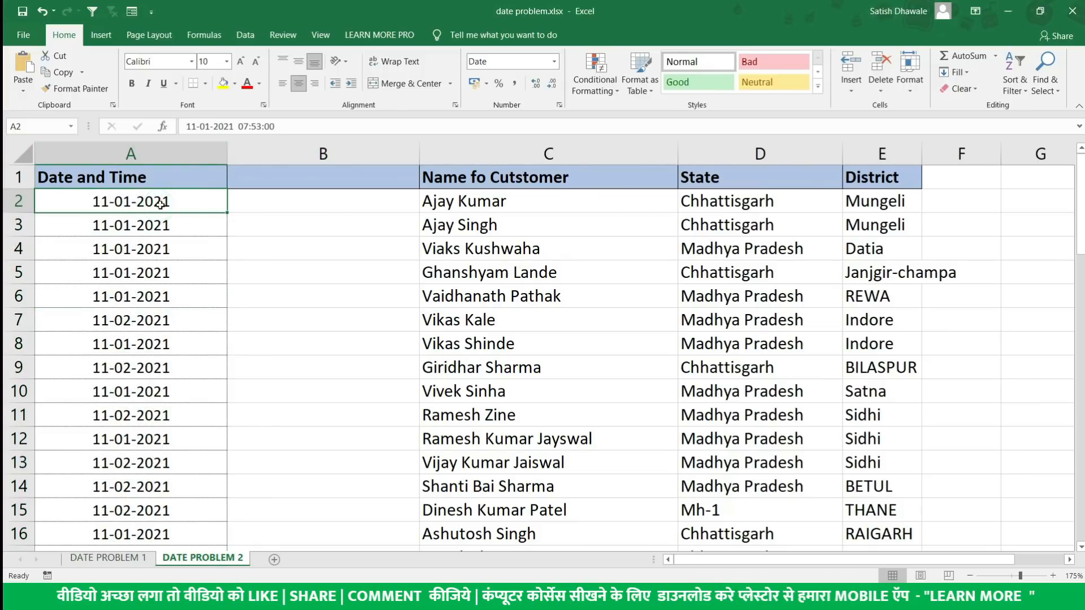
double_click(160, 205)
key("Escape")
double_click(156, 207)
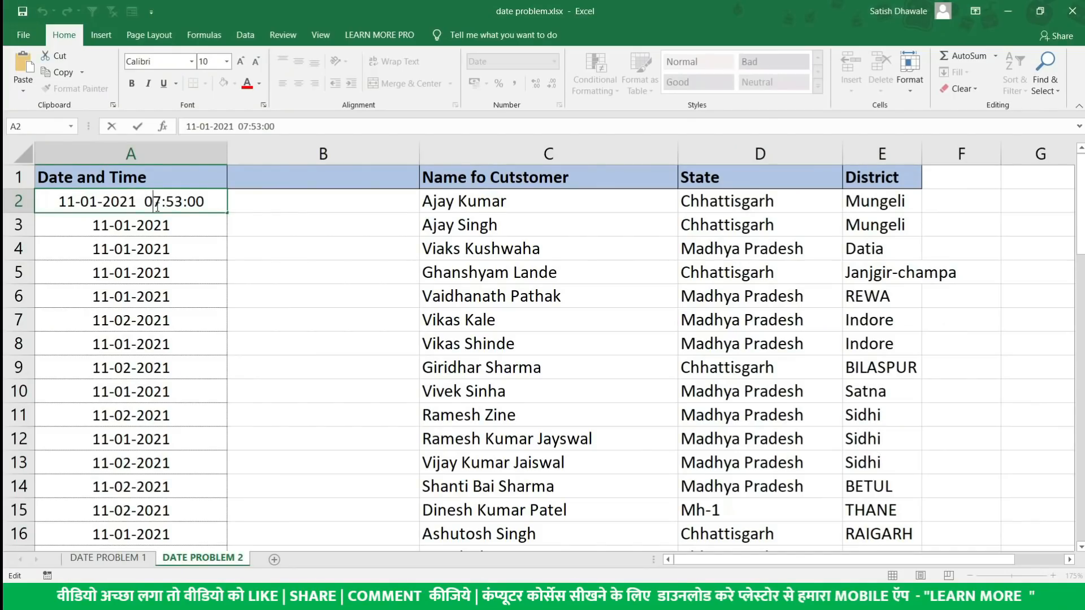
key("Escape")
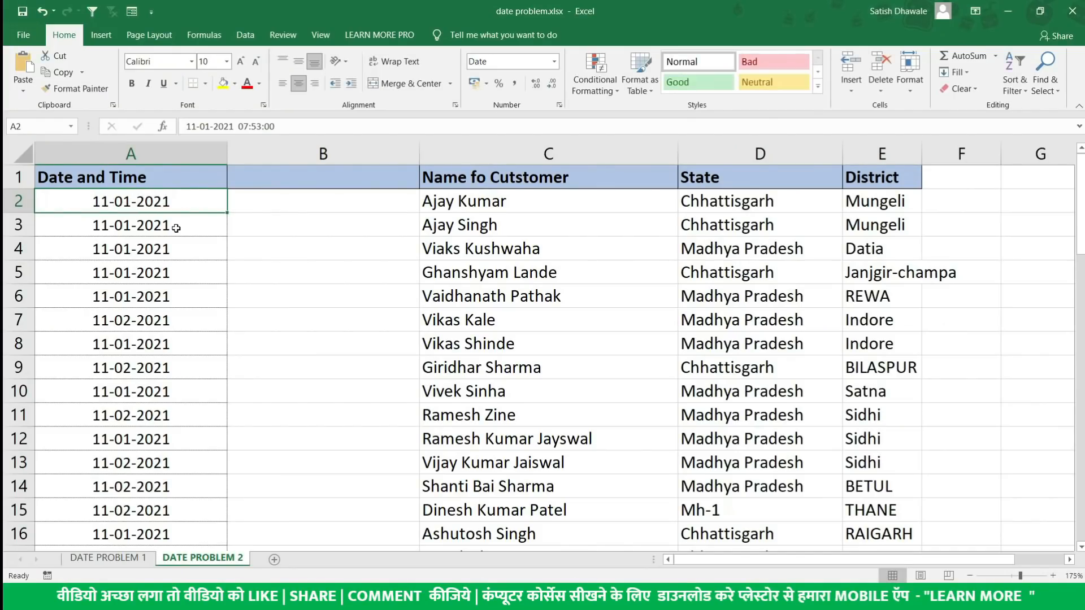
key("ctrl+z")
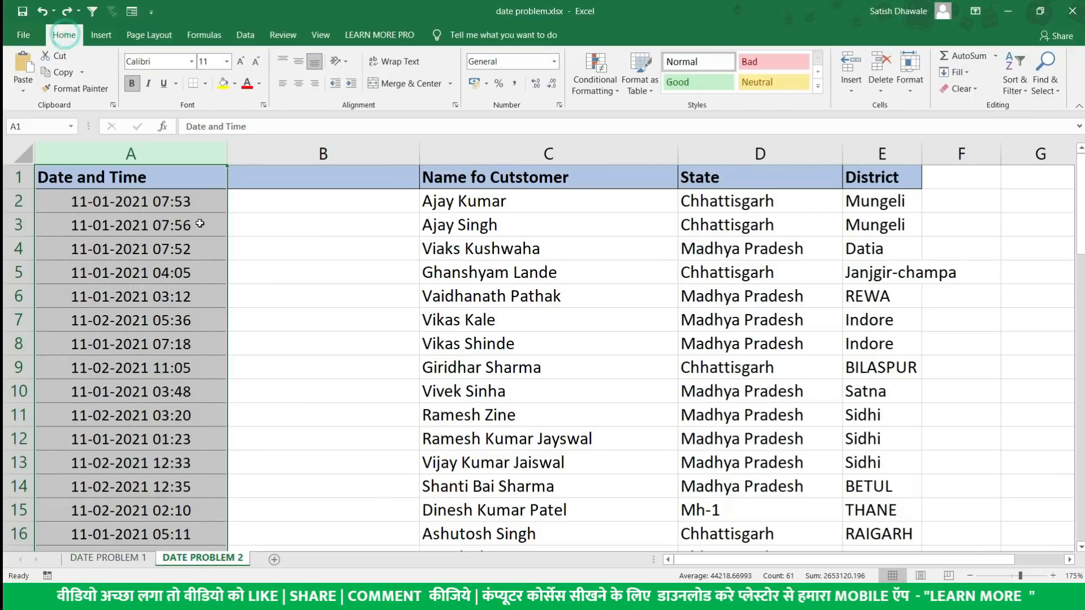
Split column A with Text to Columns as Delimited data, using Space as the delimiter and replacing the existing data in the destination cells.
left_click(246, 36)
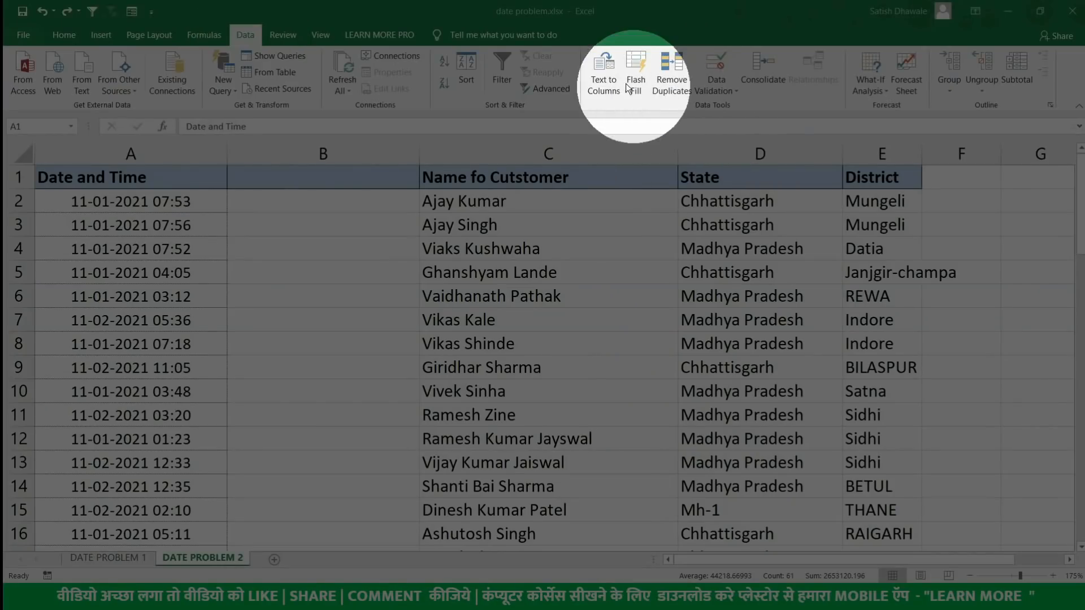
left_click(608, 85)
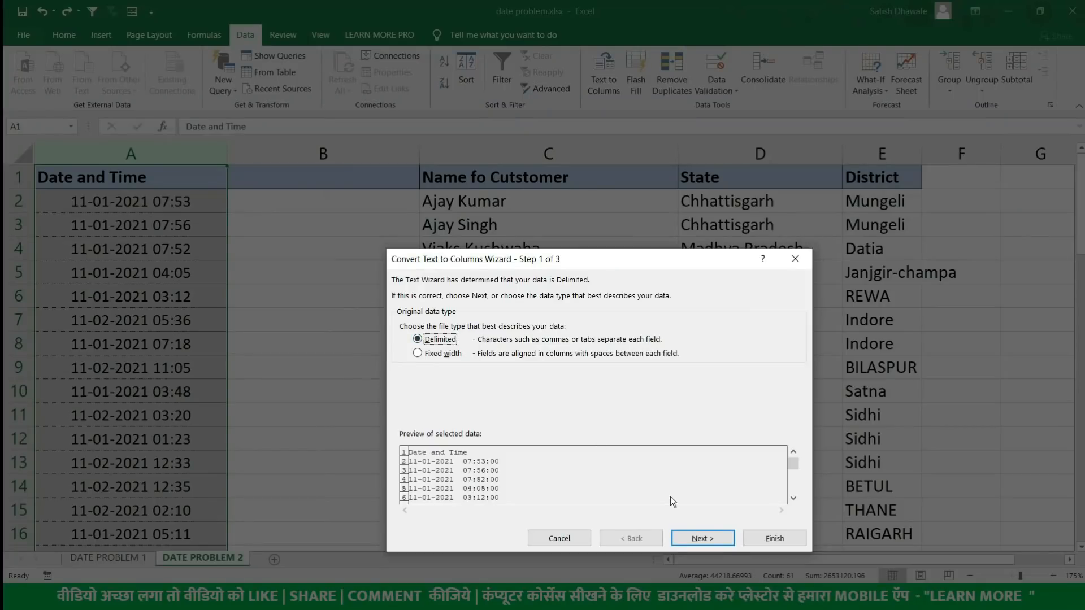
left_click(702, 537)
left_click(417, 357)
left_click(416, 358)
left_click(416, 358)
left_click(417, 357)
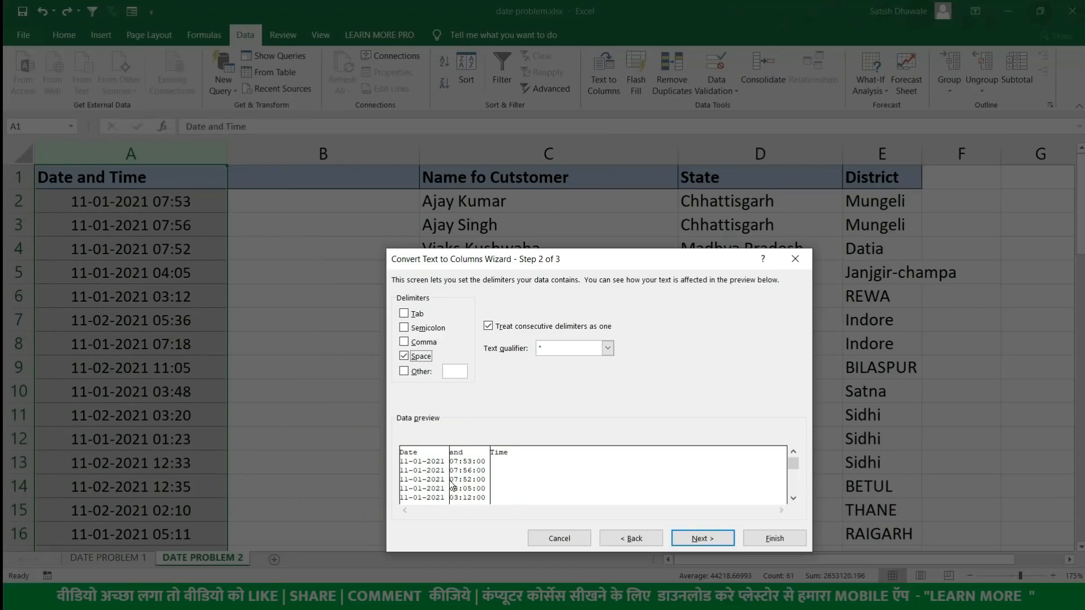
left_click(701, 536)
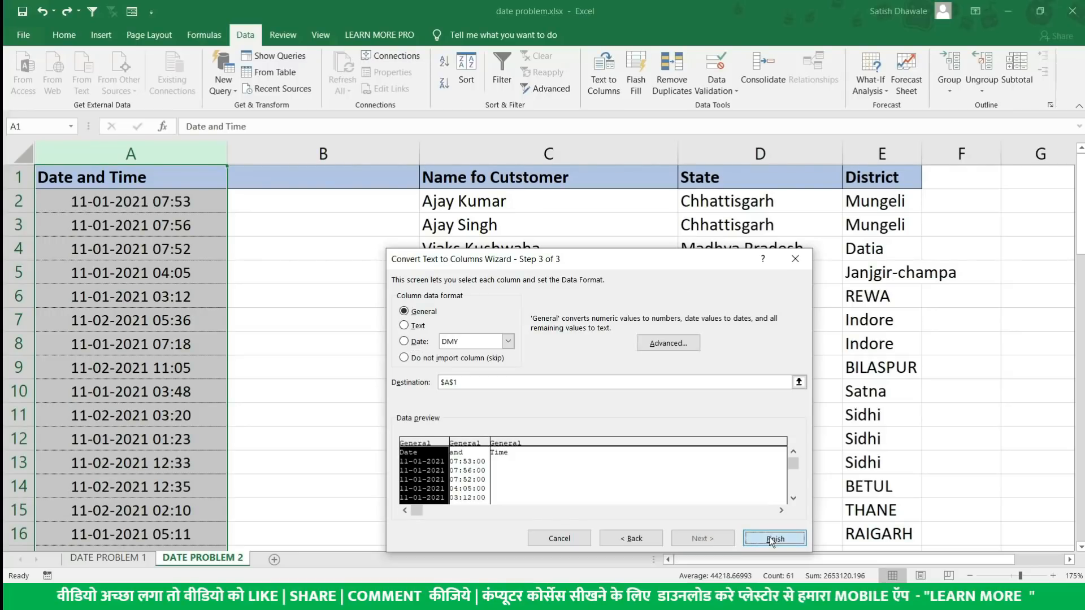
left_click(772, 540)
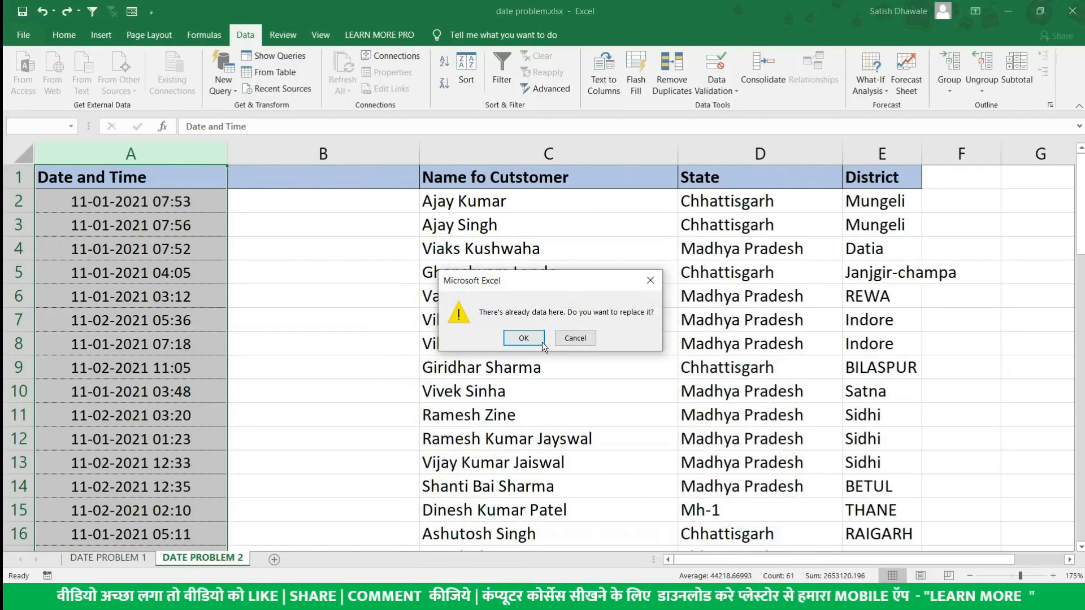
left_click(523, 337)
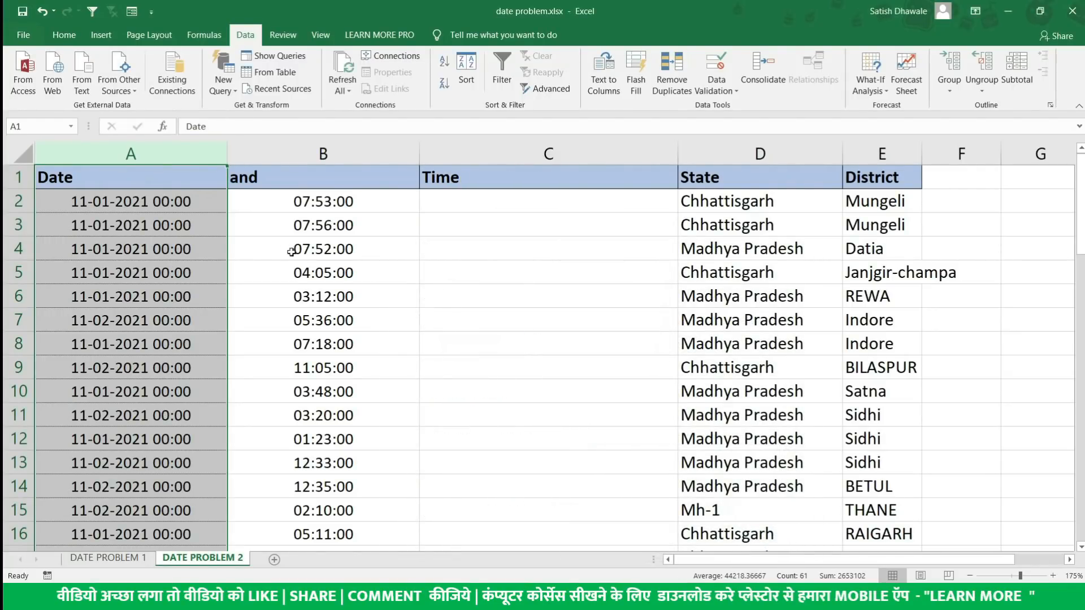
Format the whole of column A with the Date number format, type *14-03-2012.
left_click(143, 200)
key("shift+Down")
key("shift+Down")
key("shift+Down")
key("shift+Down")
key("shift+Down")
left_click(128, 153)
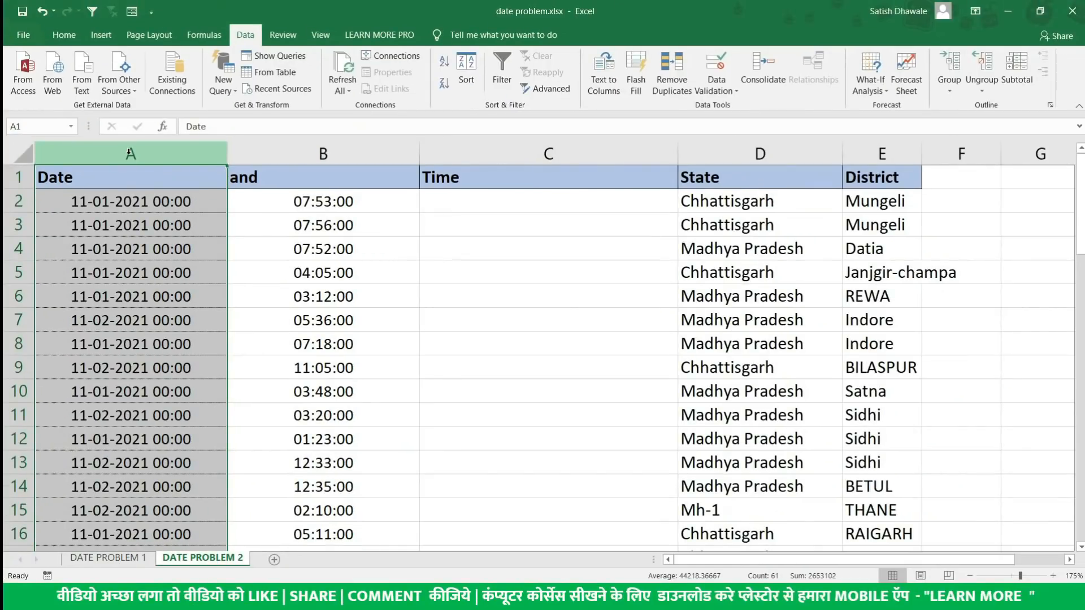
key("ctrl+1")
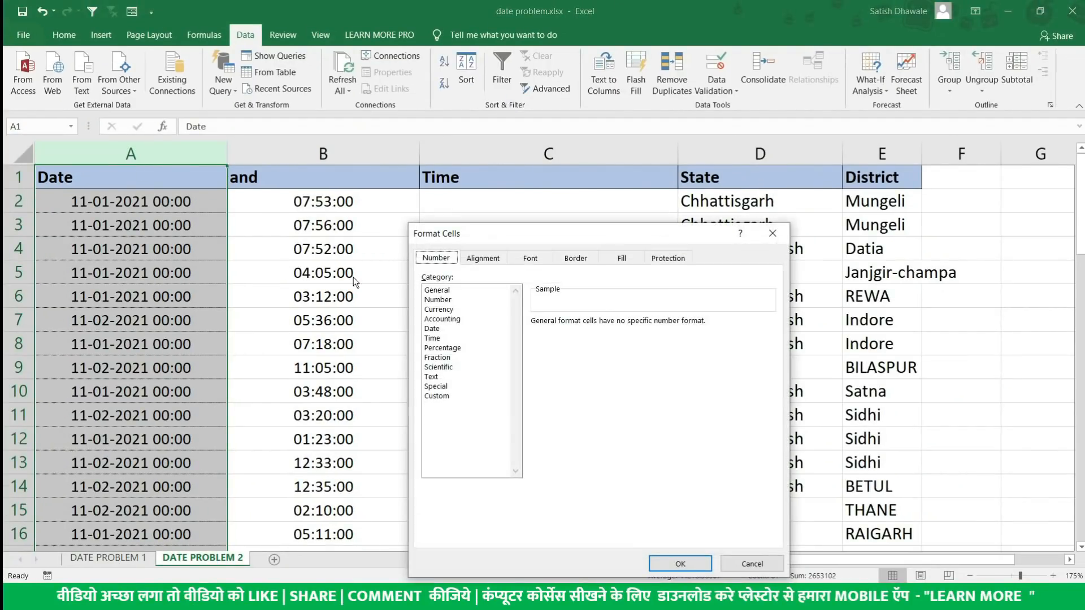
left_click(438, 331)
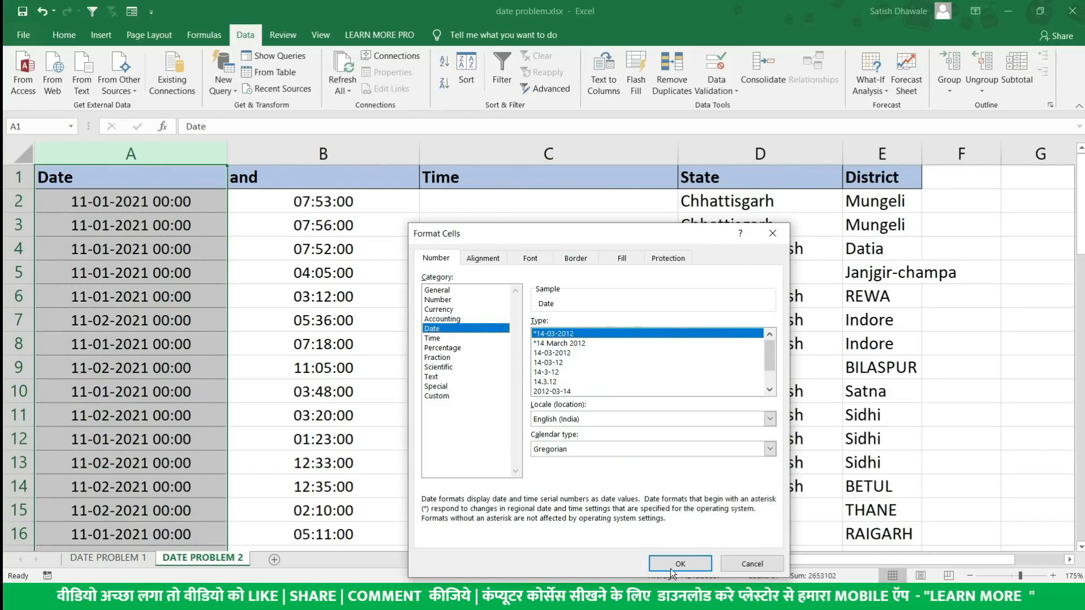
left_click(671, 568)
Check the value in A2 and the separated dates and times in columns A and B, and return to the DATE PROBLEM 1 sheet.
left_click(187, 201)
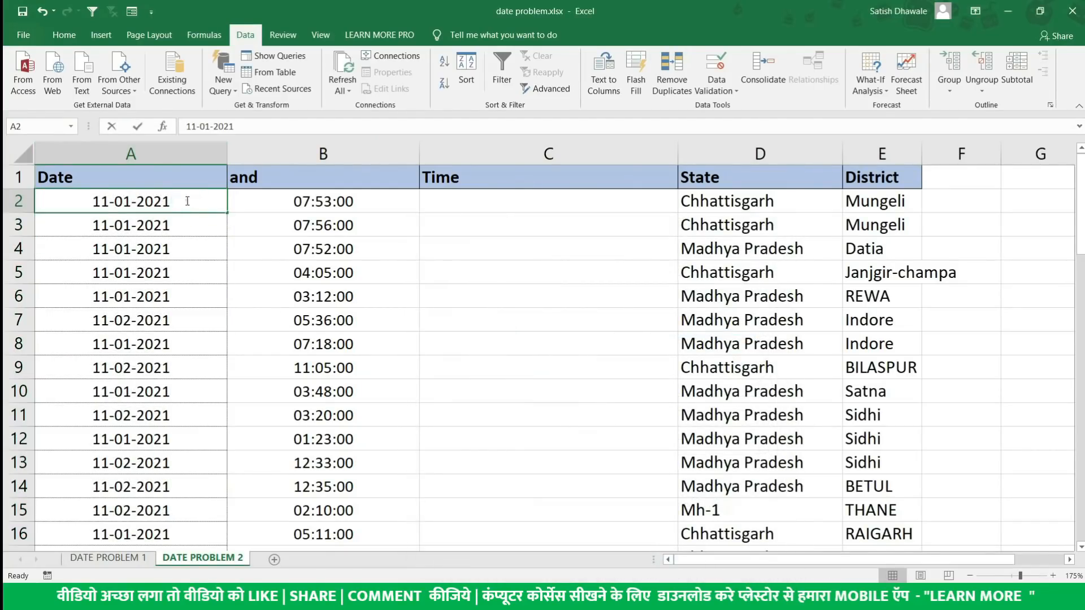
double_click(179, 224)
double_click(181, 201)
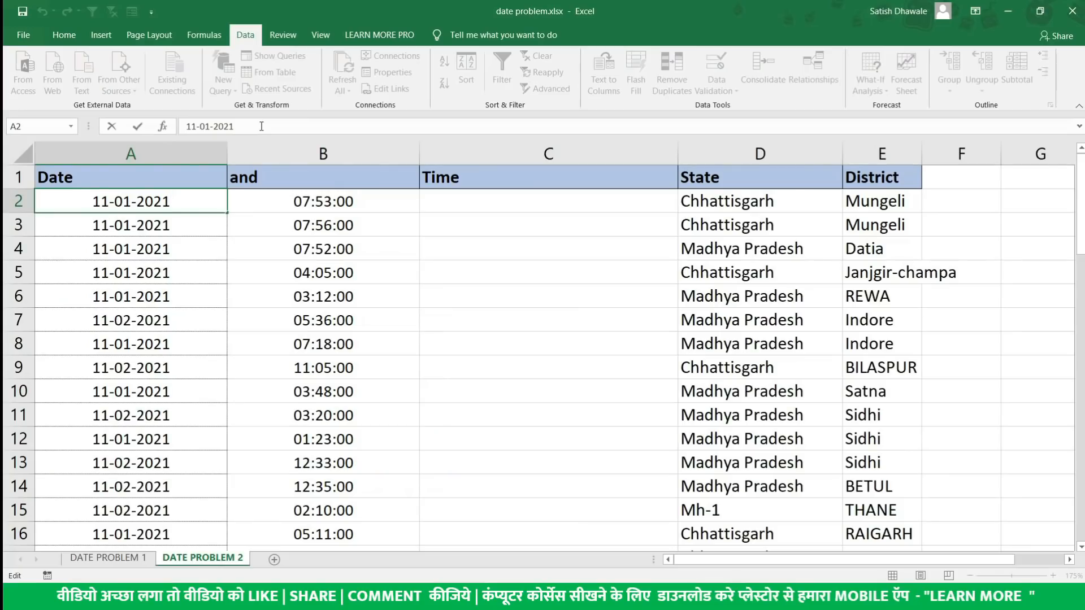
key("Escape")
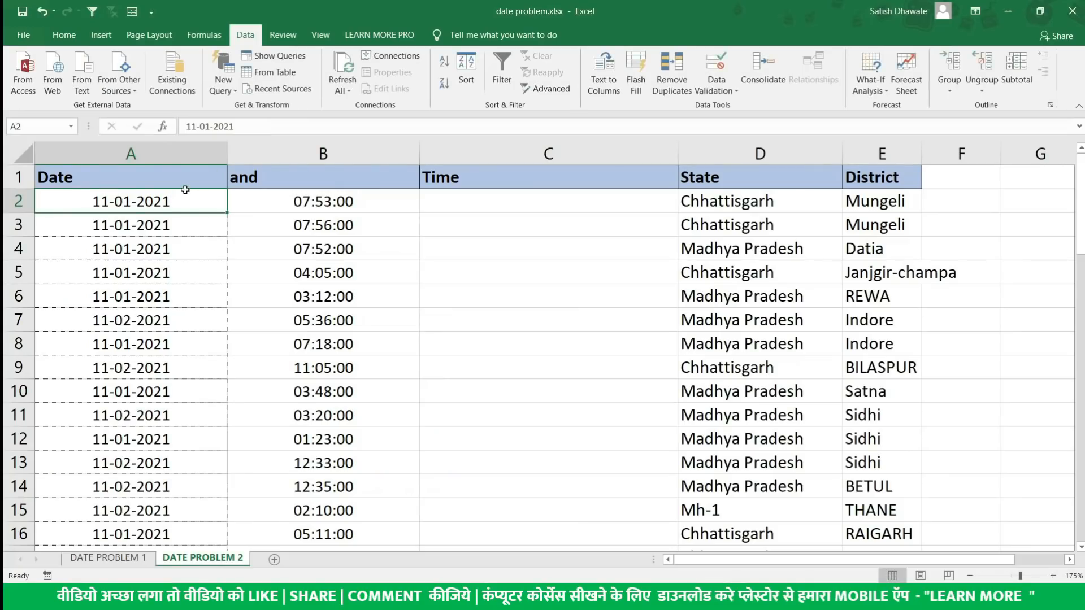
left_click_drag(180, 201, 169, 462)
left_click_drag(338, 205, 355, 446)
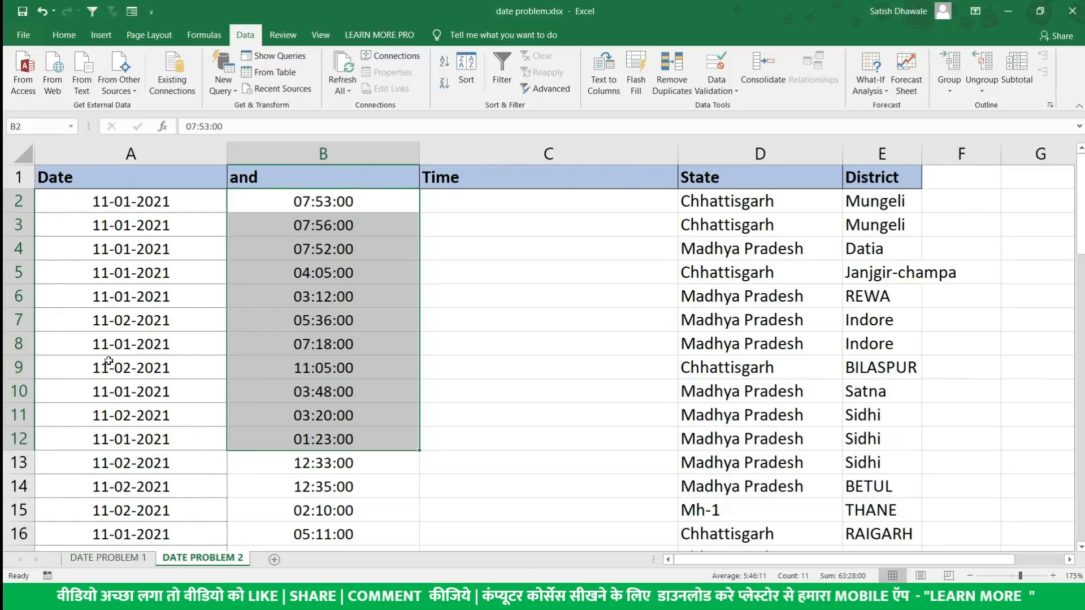
left_click_drag(136, 222, 142, 207)
double_click(144, 204)
key("Escape")
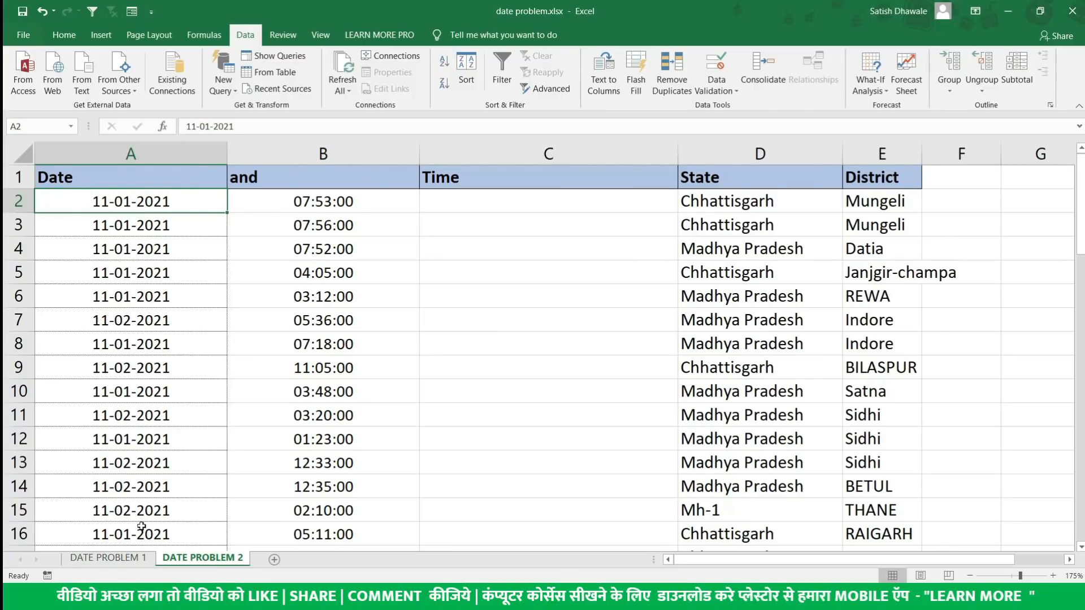
left_click(146, 489)
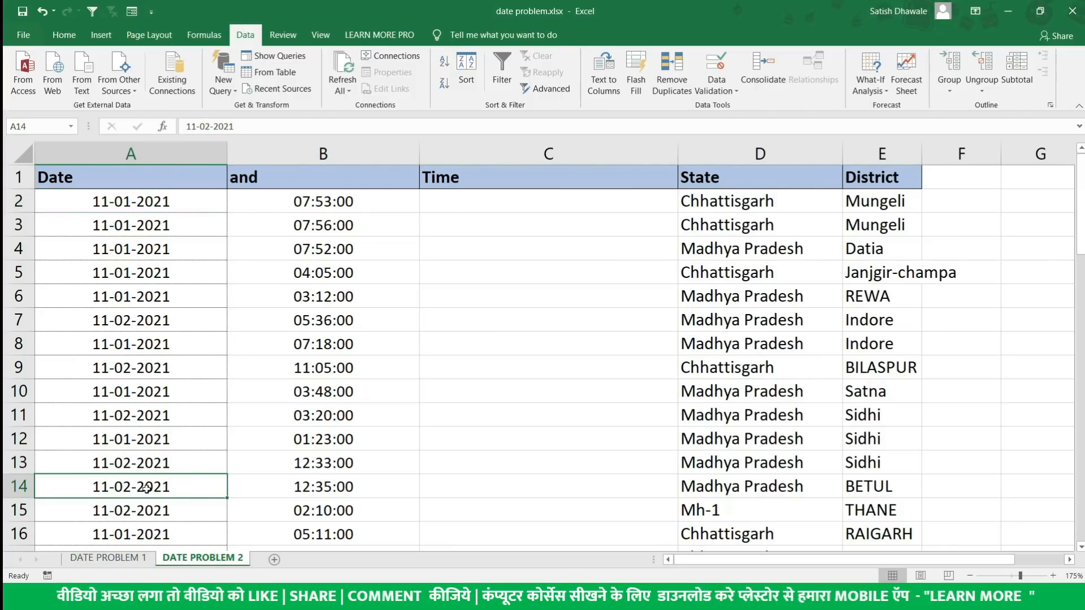
left_click(139, 554)
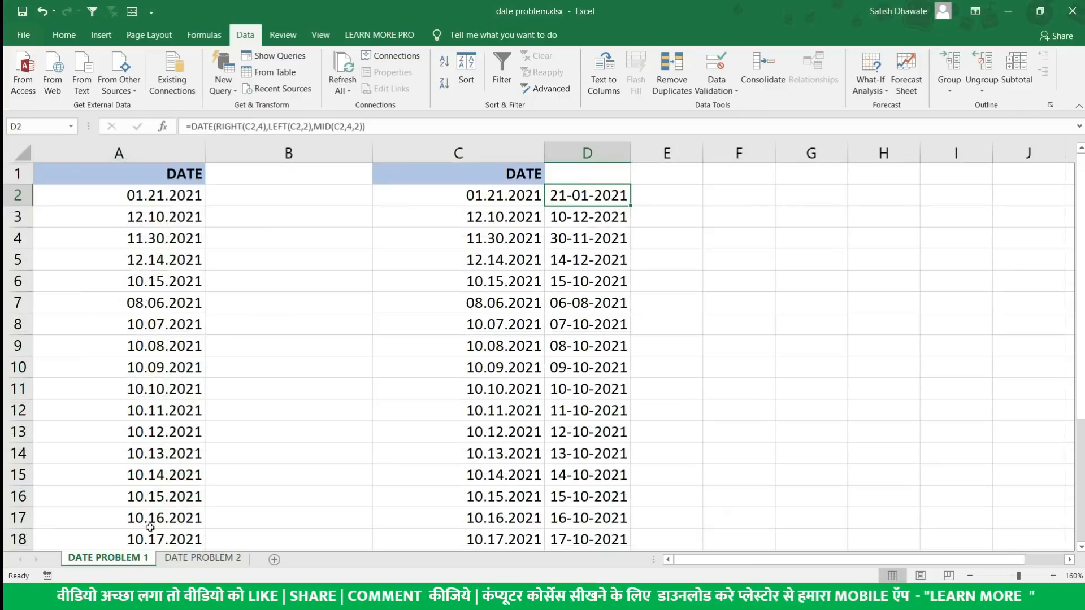